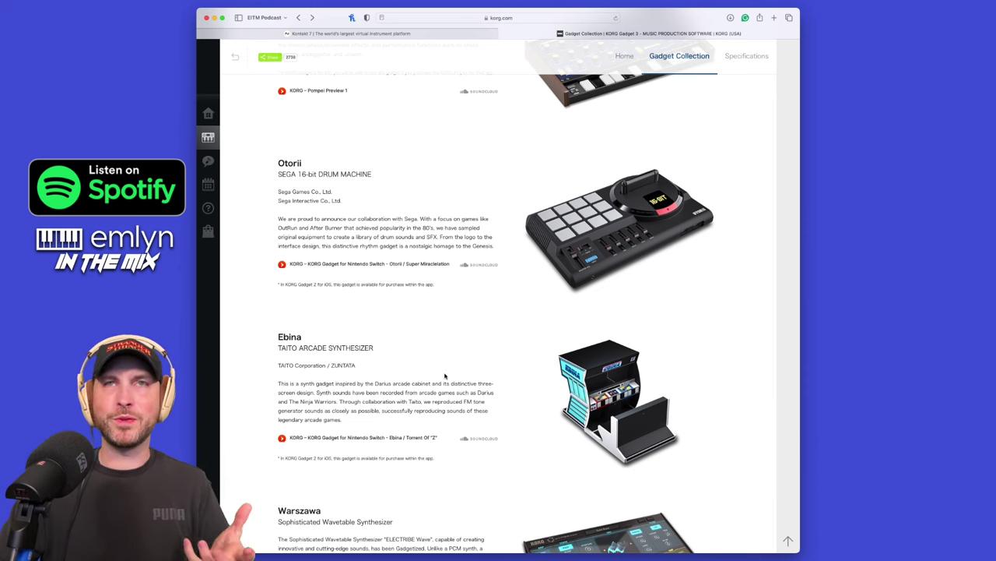
Look through the last entries of the KORG Gadget 3 gadget collection, from Otorii and Ebina to Santa Ana and Sydney.
scroll(451, 377, down, 2)
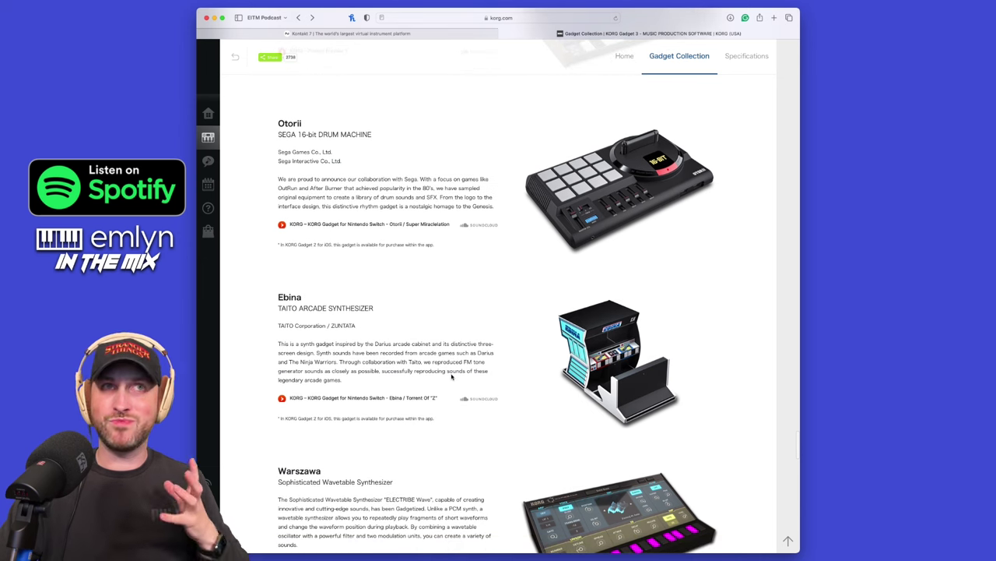
scroll(452, 376, down, 10)
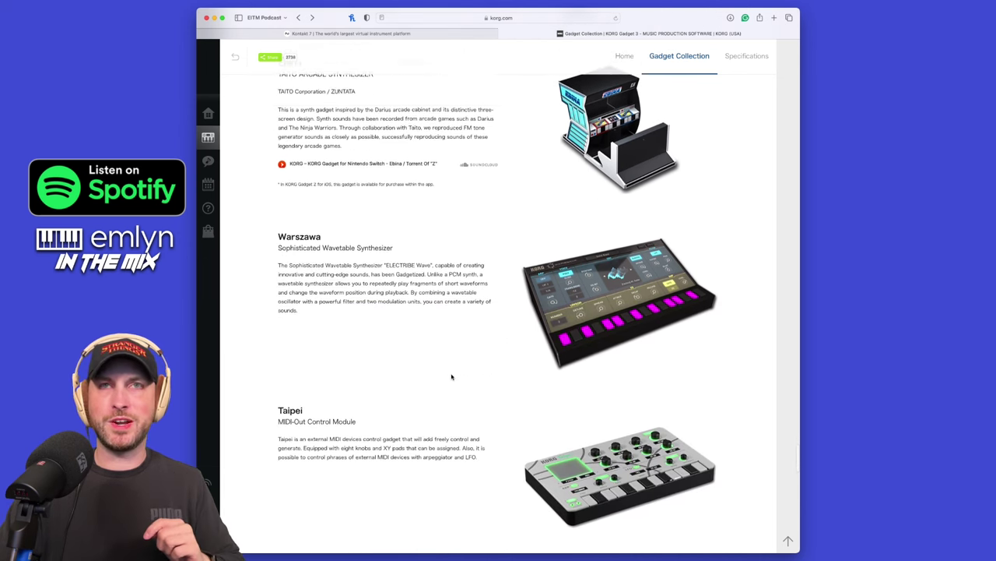
scroll(452, 377, down, 3)
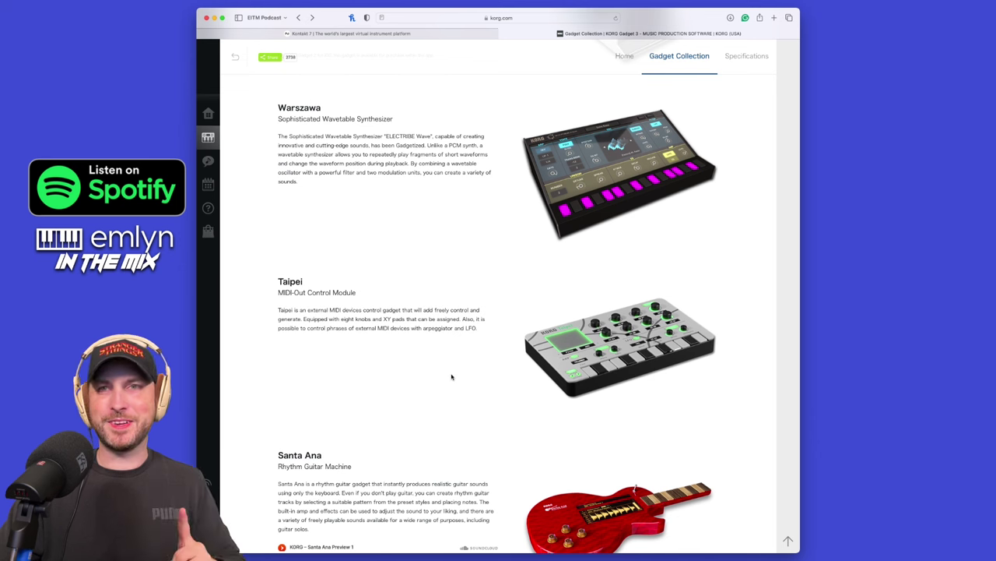
scroll(452, 377, down, 10)
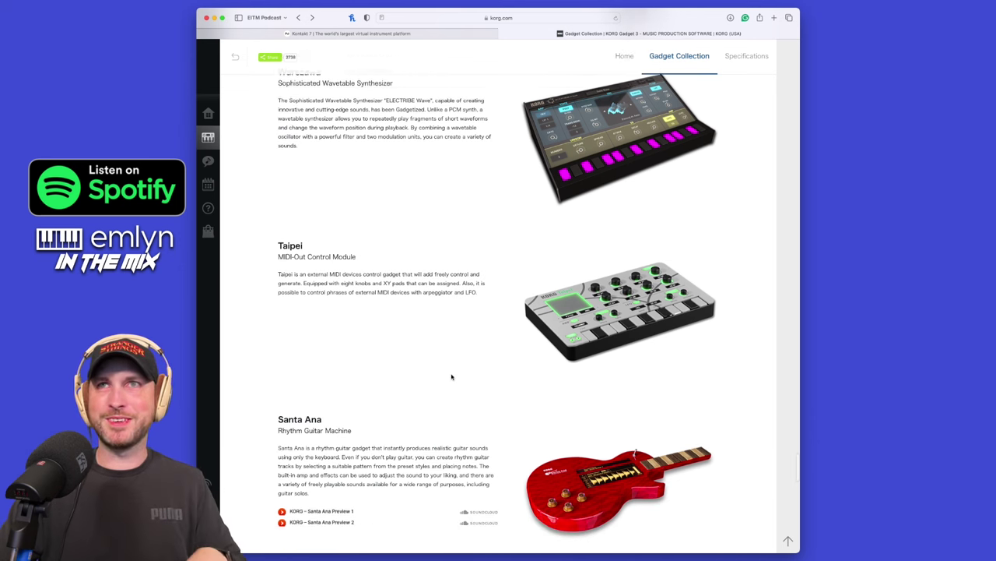
scroll(451, 377, down, 4)
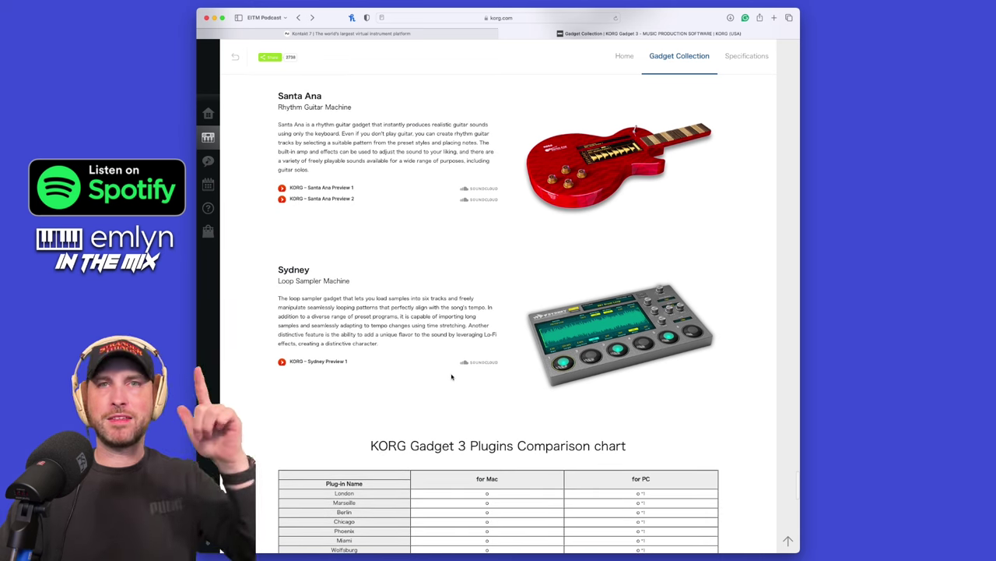
scroll(452, 376, down, 1)
scroll(451, 377, up, 4)
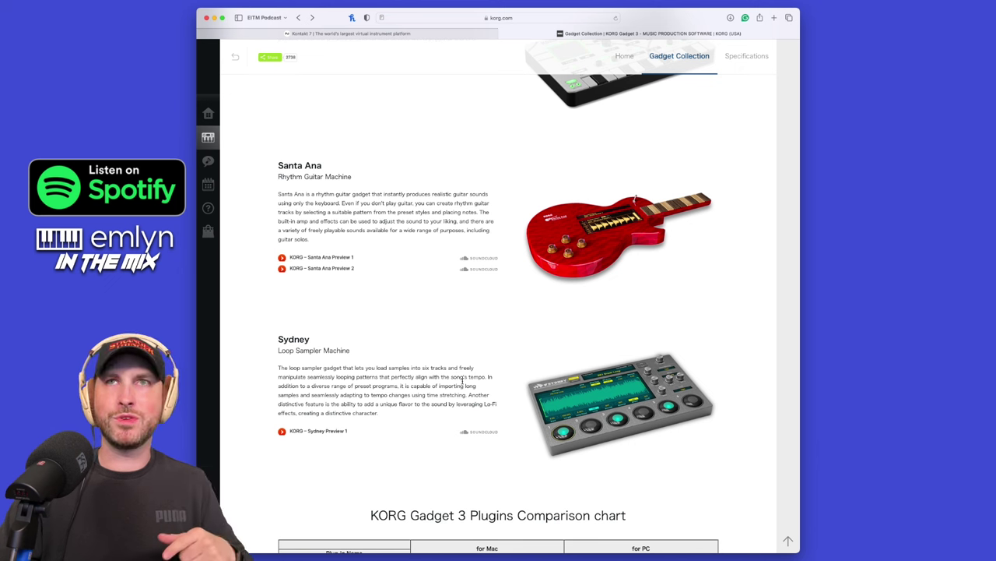
scroll(463, 383, up, 6)
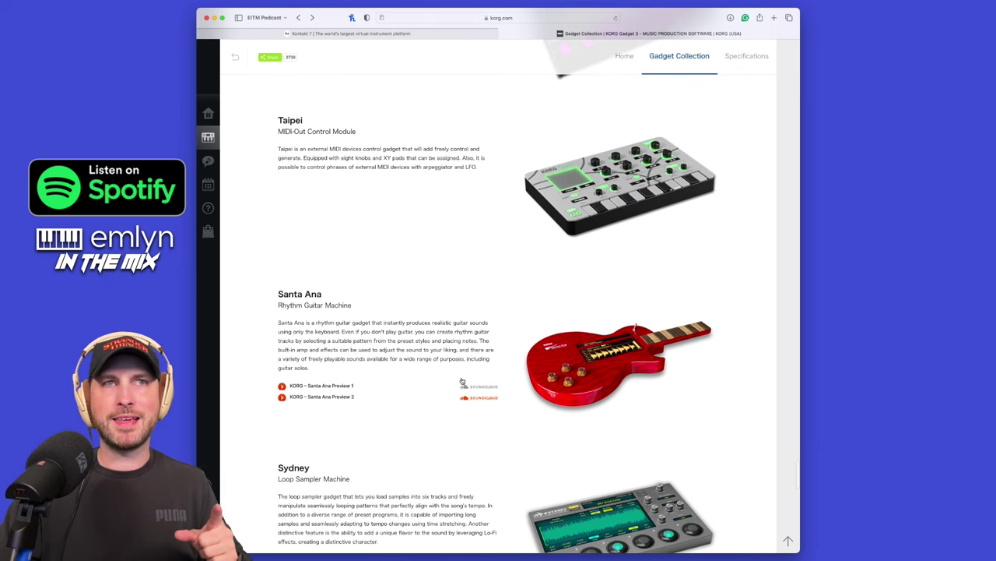
scroll(463, 380, up, 6)
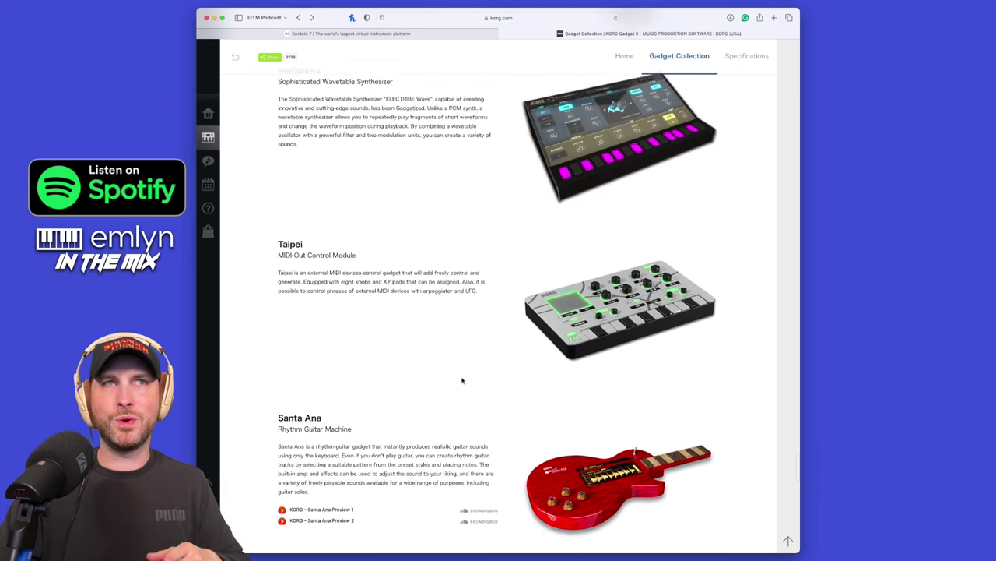
scroll(463, 380, down, 5)
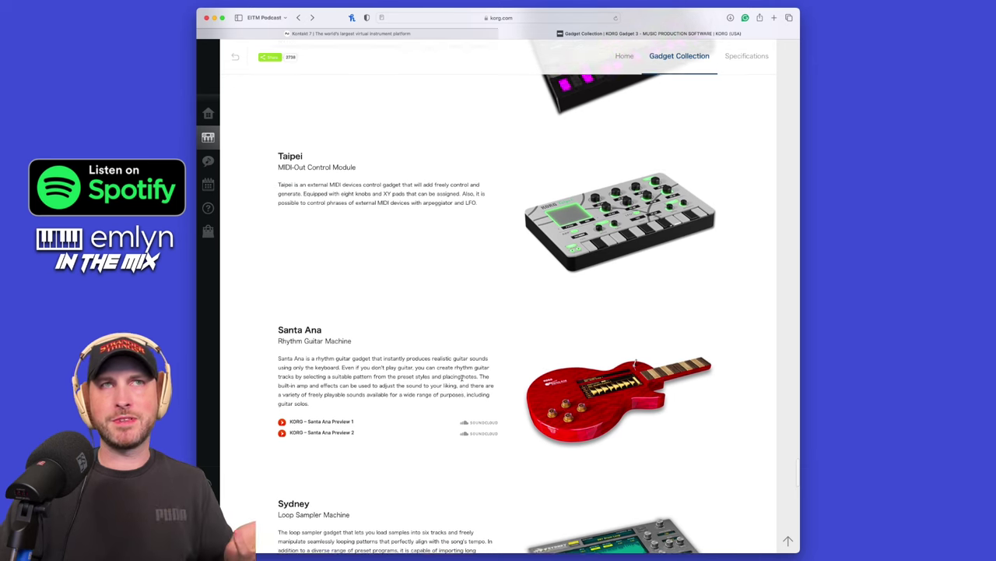
Review the KORG Gadget 3 Plugins Comparison chart for Mac and PC availability.
scroll(462, 380, down, 18)
scroll(462, 378, down, 3)
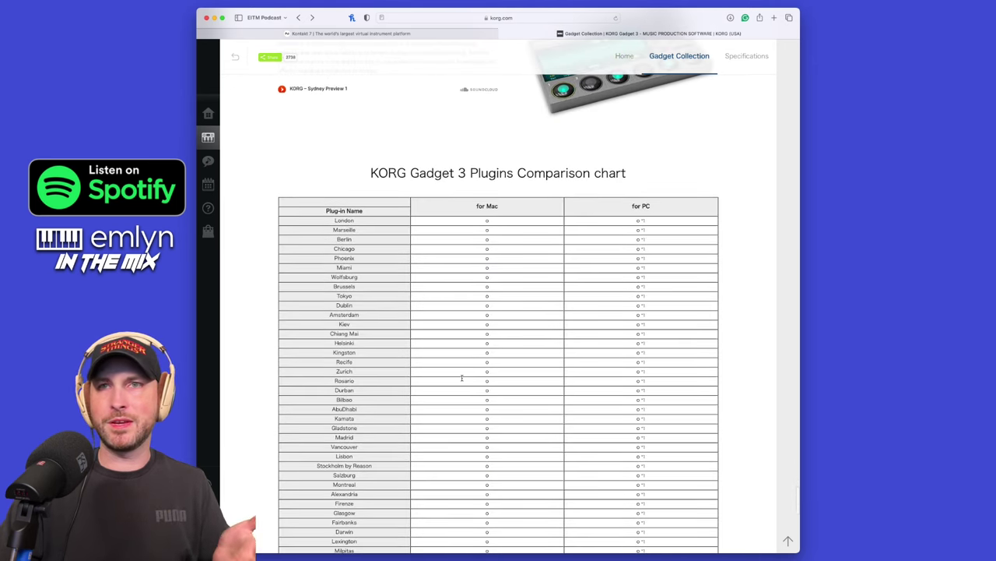
scroll(463, 379, down, 2)
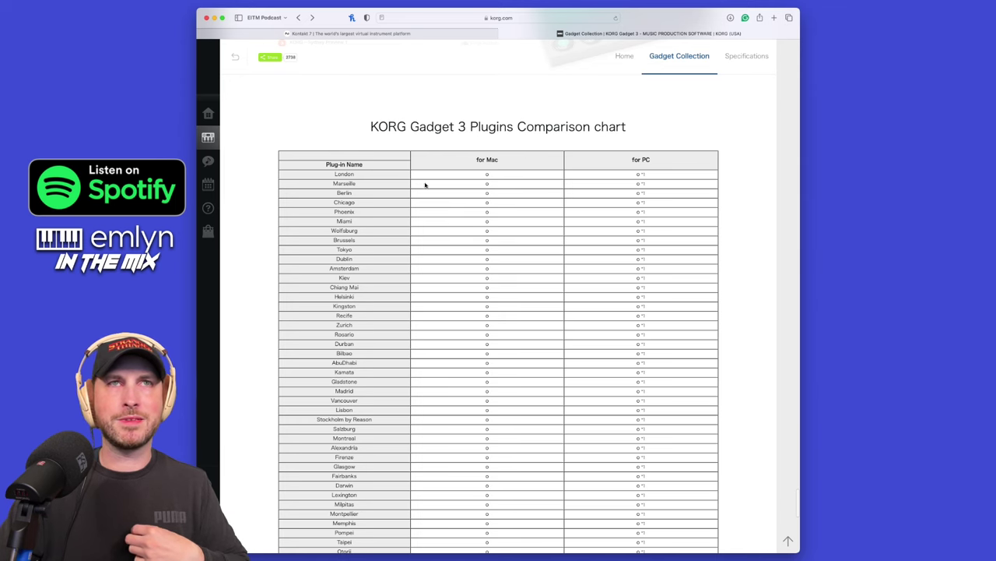
scroll(403, 191, down, 7)
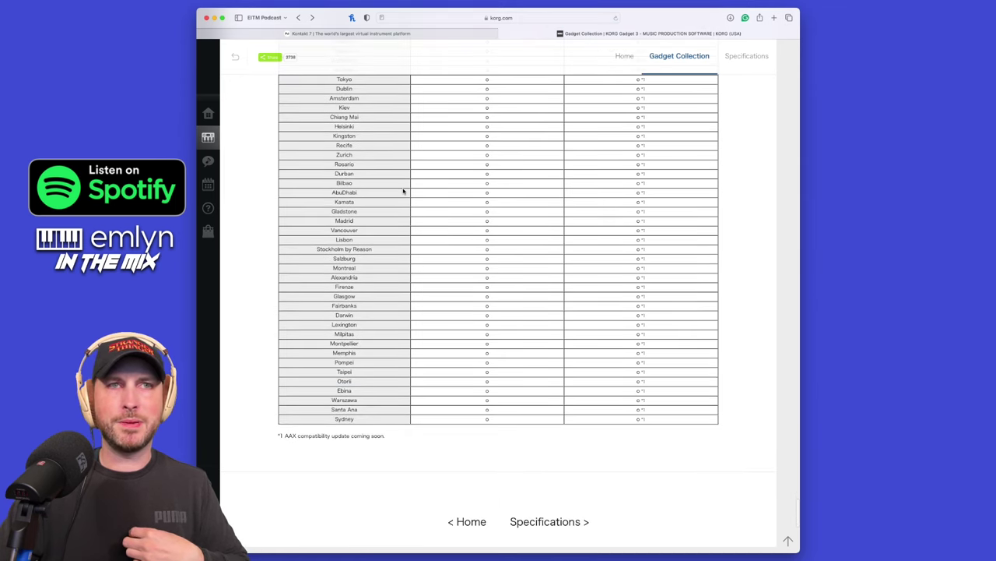
scroll(404, 191, up, 7)
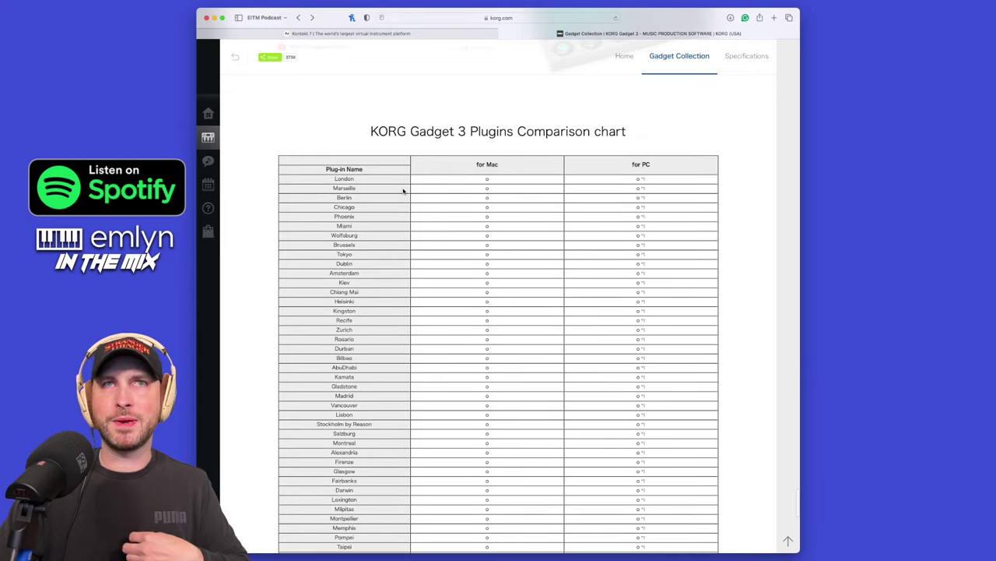
scroll(458, 189, down, 18)
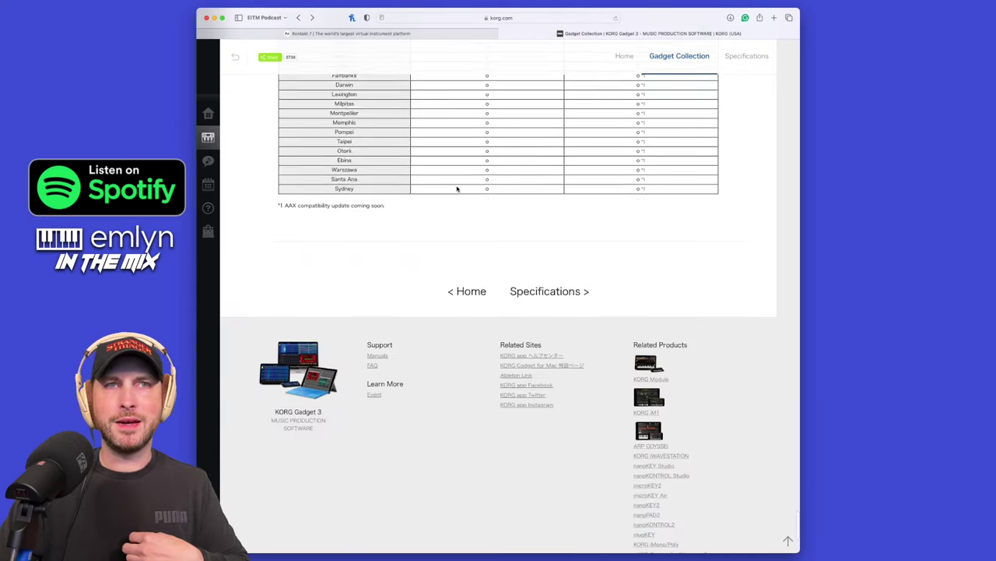
scroll(457, 188, down, 7)
scroll(457, 189, up, 20)
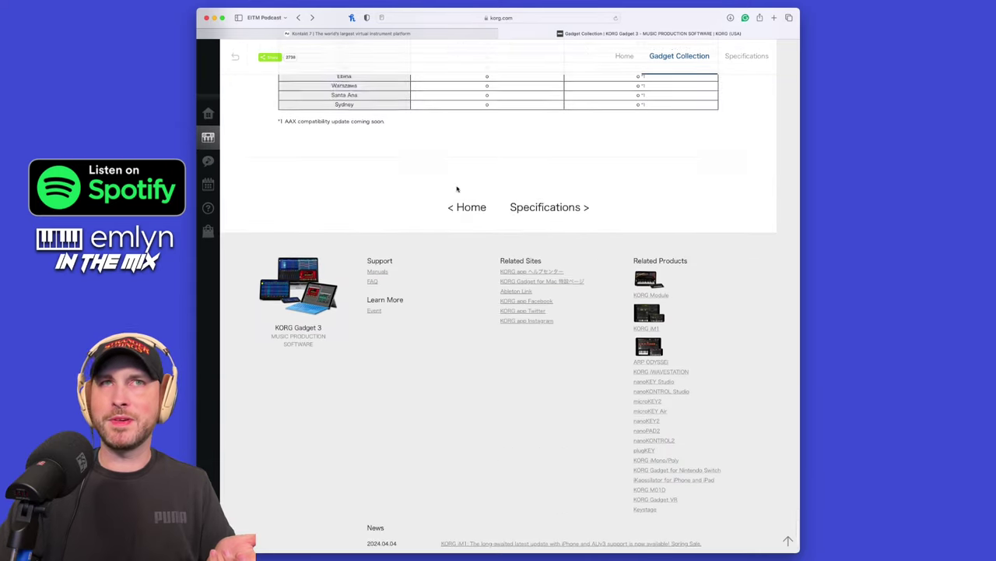
scroll(457, 189, up, 15)
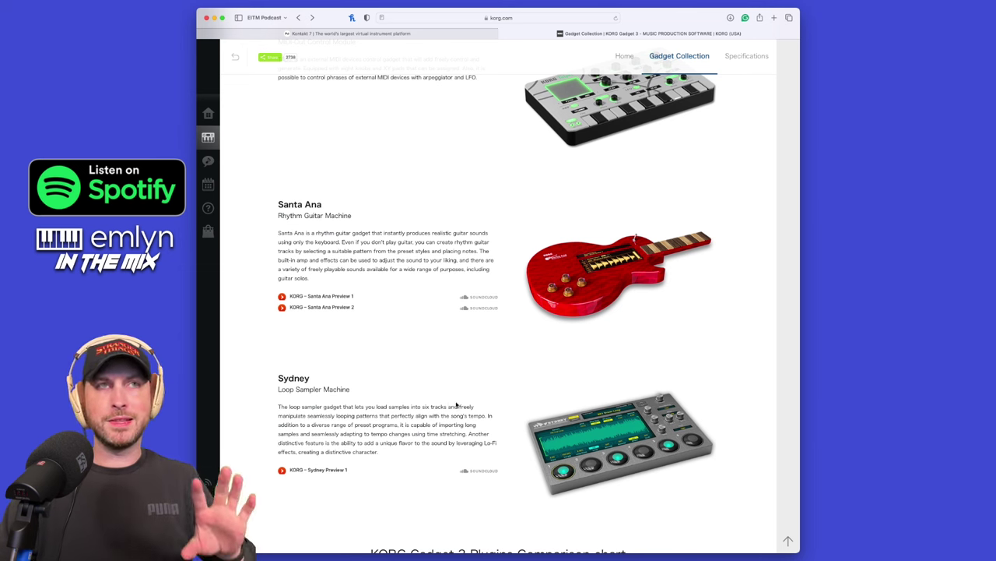
Switch to KORG Gadget and look through the gadget list by category, from Drums / SE to Audio and MIDI.
mouse_move(214, 405)
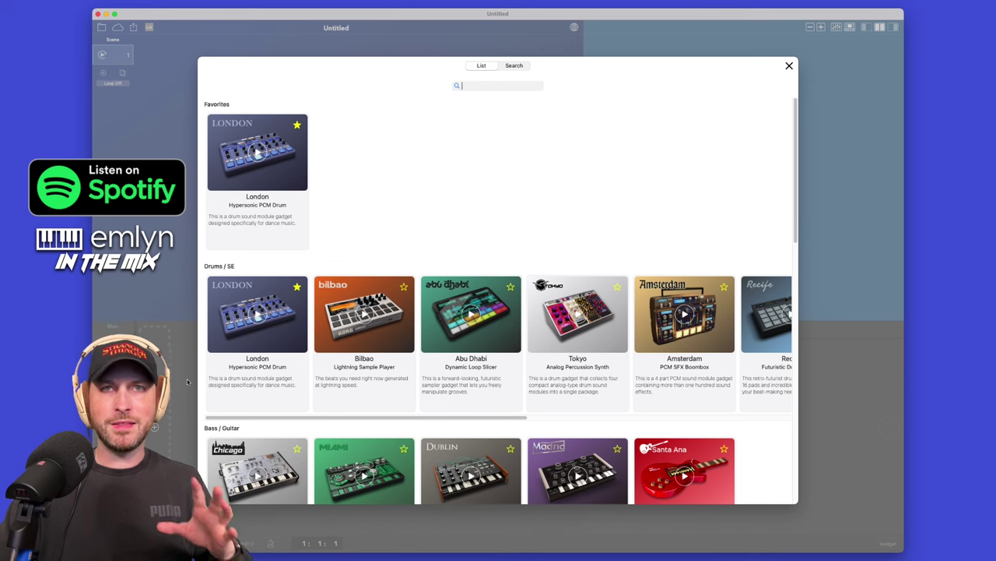
scroll(383, 375, down, 2)
scroll(382, 374, down, 6)
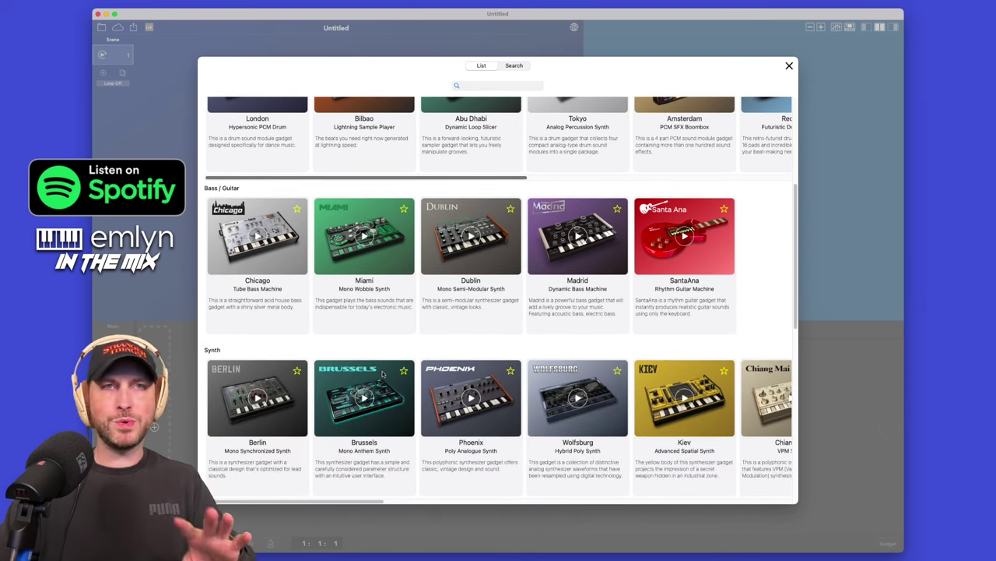
scroll(383, 374, down, 4)
scroll(382, 374, down, 3)
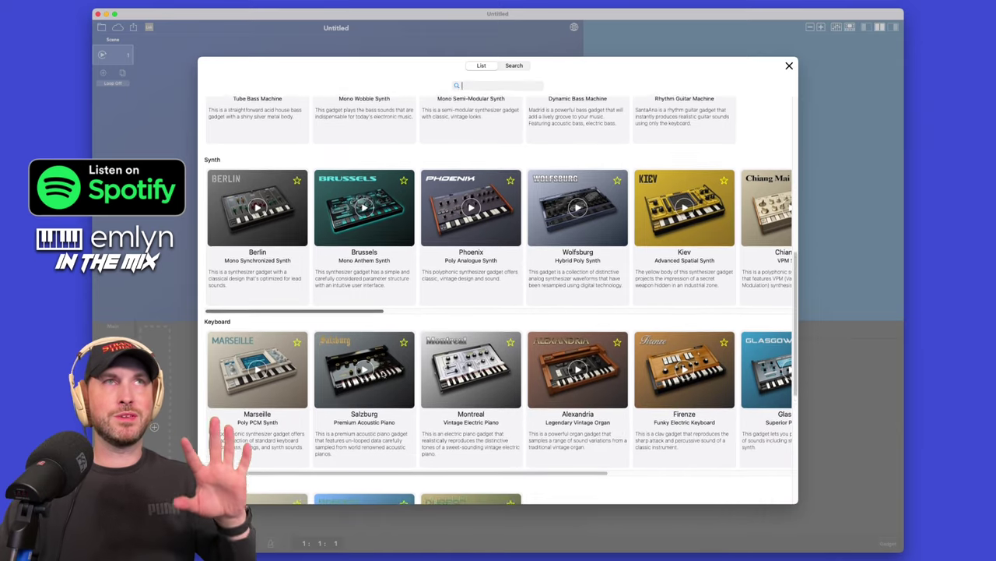
scroll(382, 374, down, 2)
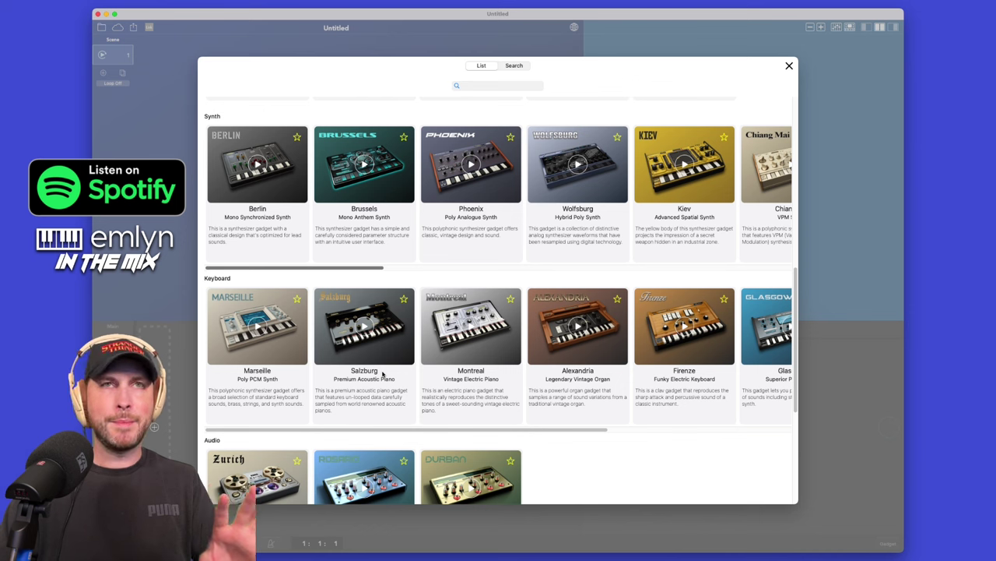
scroll(383, 375, down, 5)
scroll(382, 375, down, 5)
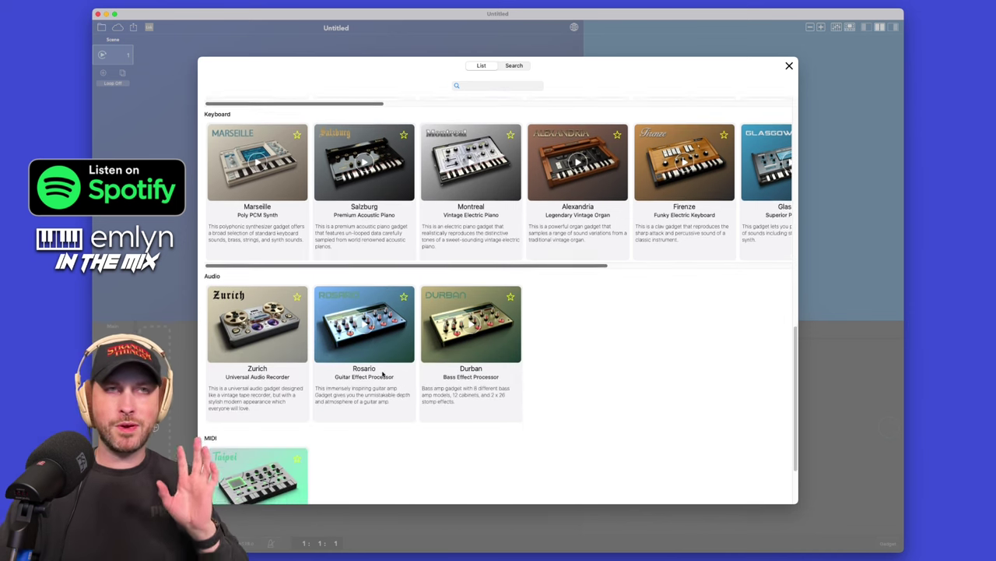
scroll(382, 374, up, 15)
scroll(382, 375, up, 15)
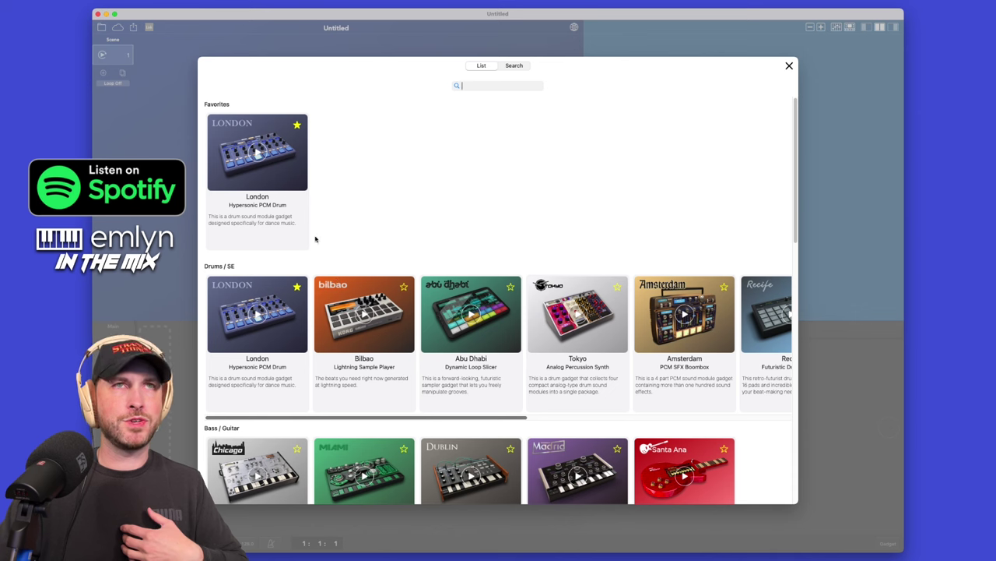
Add the London drum gadget as a track and audition its BET ON IT program with the 4beat 1 pattern in Play mode.
click(289, 183)
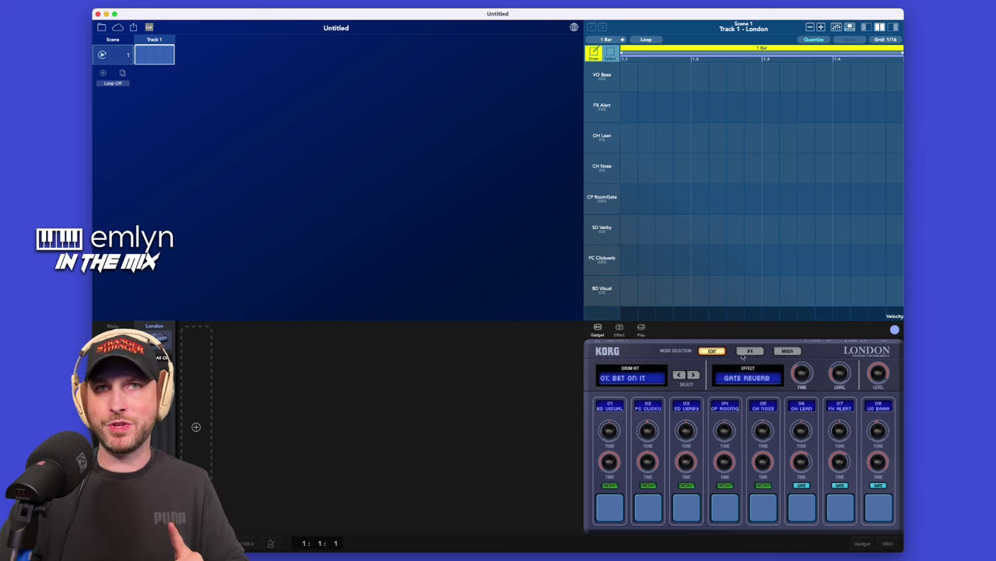
click(641, 329)
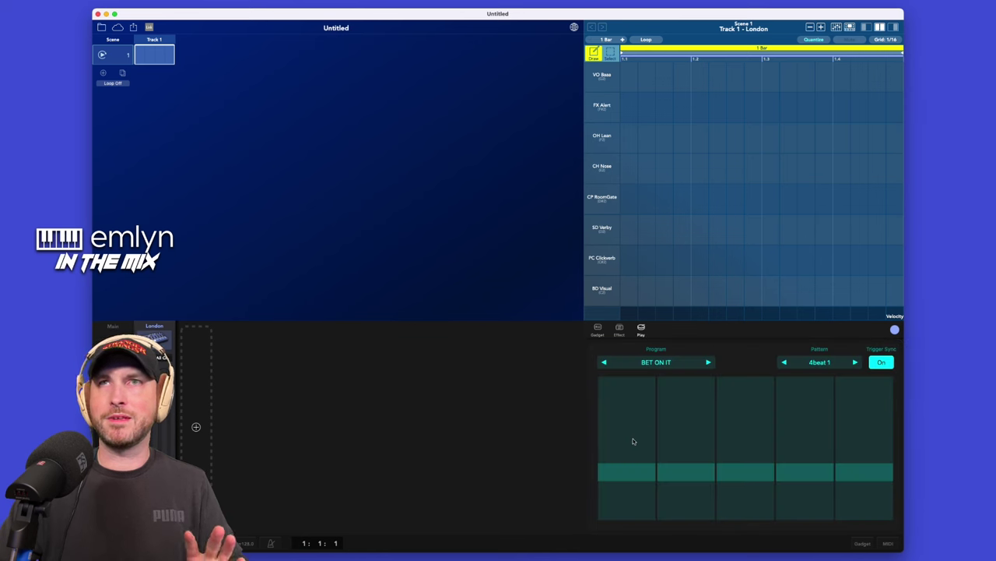
click(630, 447)
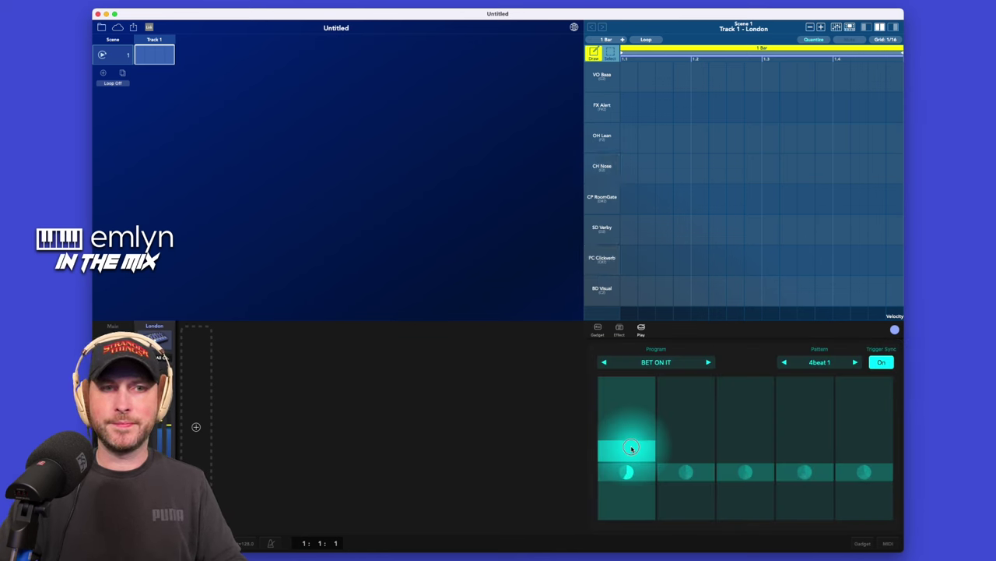
drag(631, 448, 814, 423)
click(869, 423)
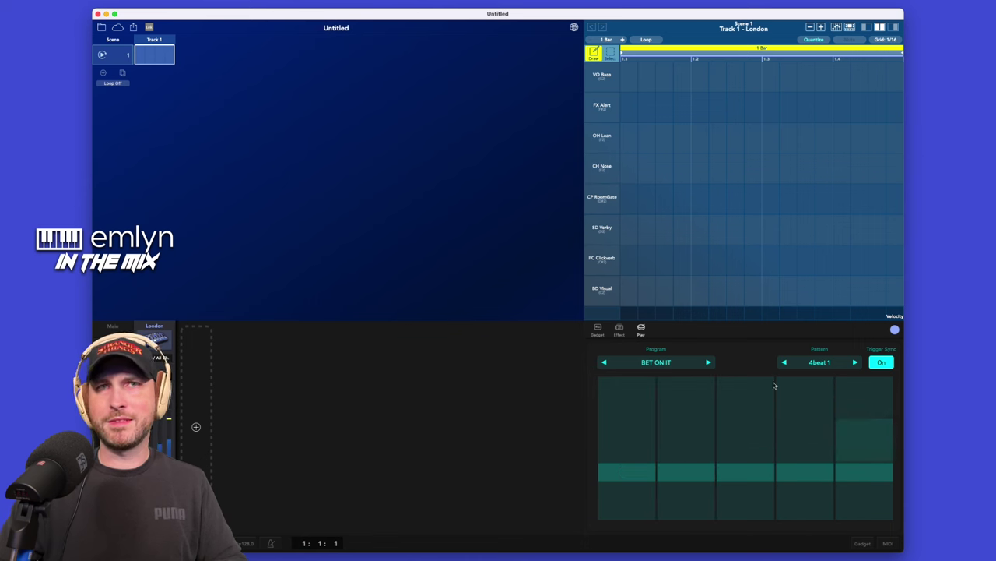
Record a one-bar beat with BD Visual on every beat and CP RoomGate on sixteenths 4, 7, 12 and 15, and enlarge the window.
click(619, 329)
click(598, 330)
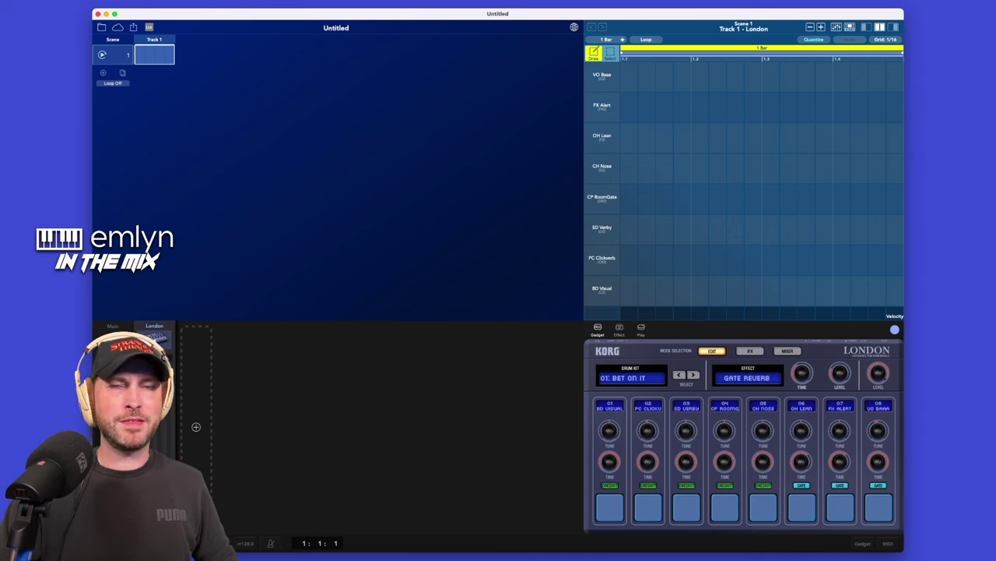
key(r)
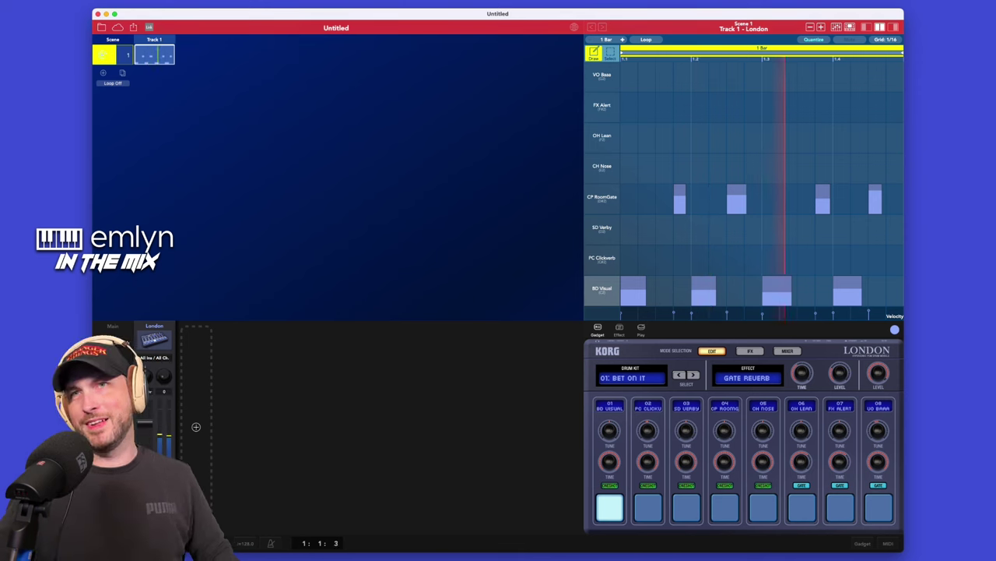
key(space)
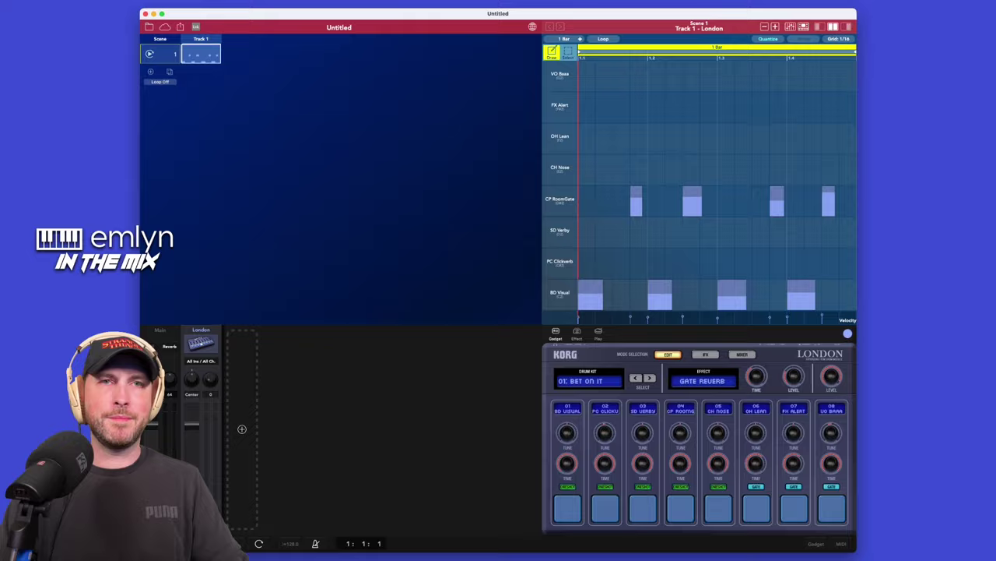
drag(141, 550, 113, 550)
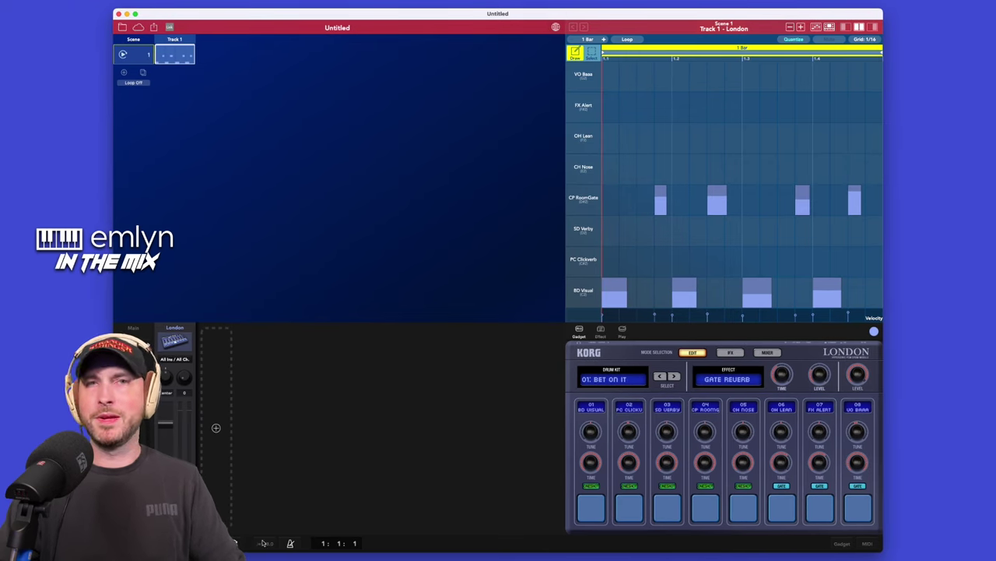
Extend the last CP RoomGate note to one full 1/16 grid step and take the track out of record mode.
click(854, 204)
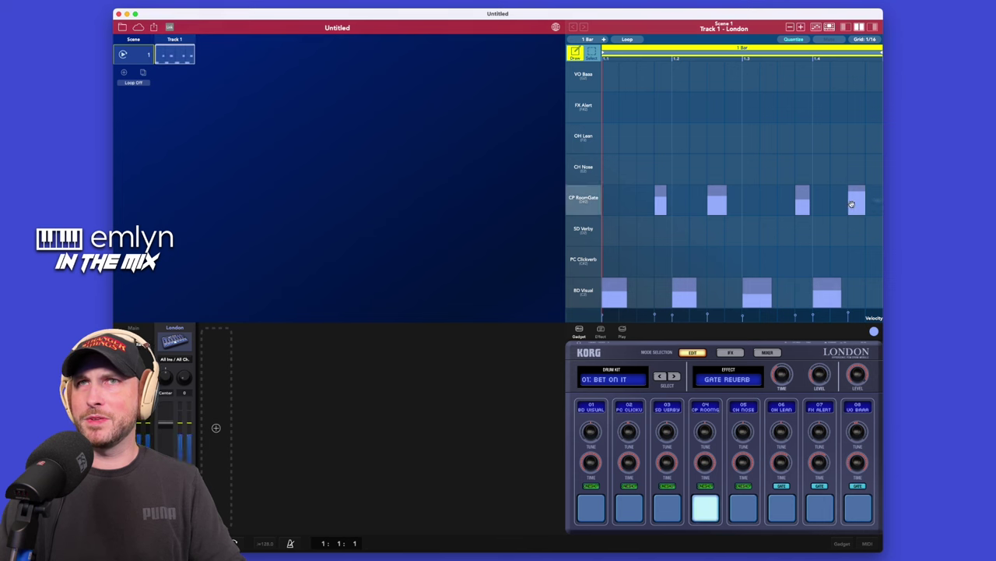
key(r)
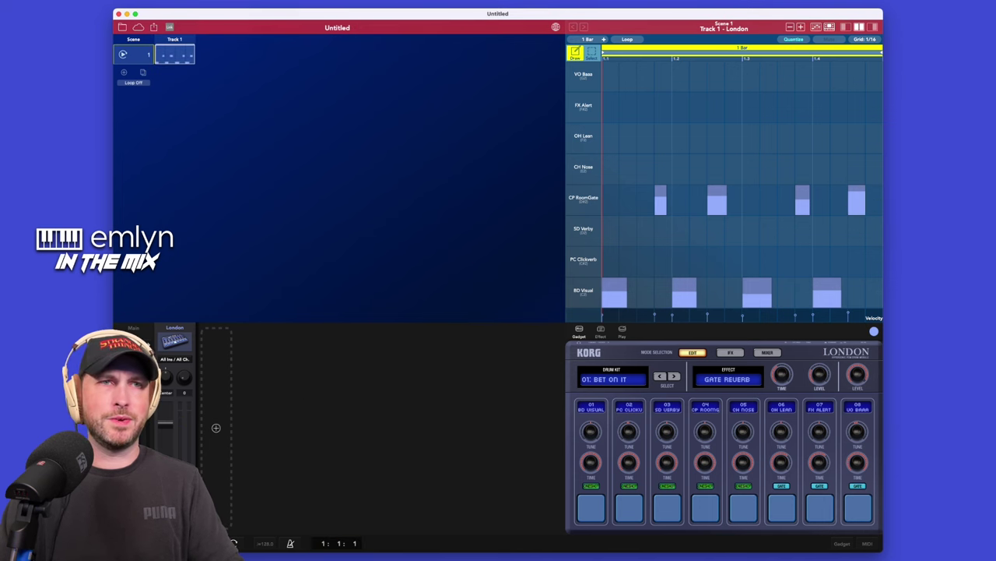
key(space)
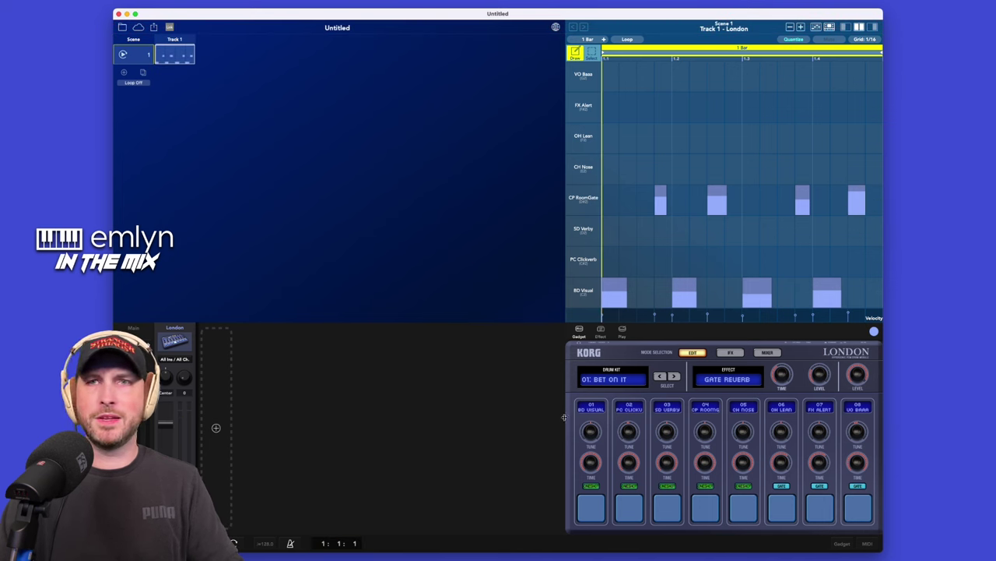
Trim the first two BD Visual notes and the first two CP RoomGate notes to one 1/16 grid step each.
click(622, 300)
drag(623, 296, 617, 294)
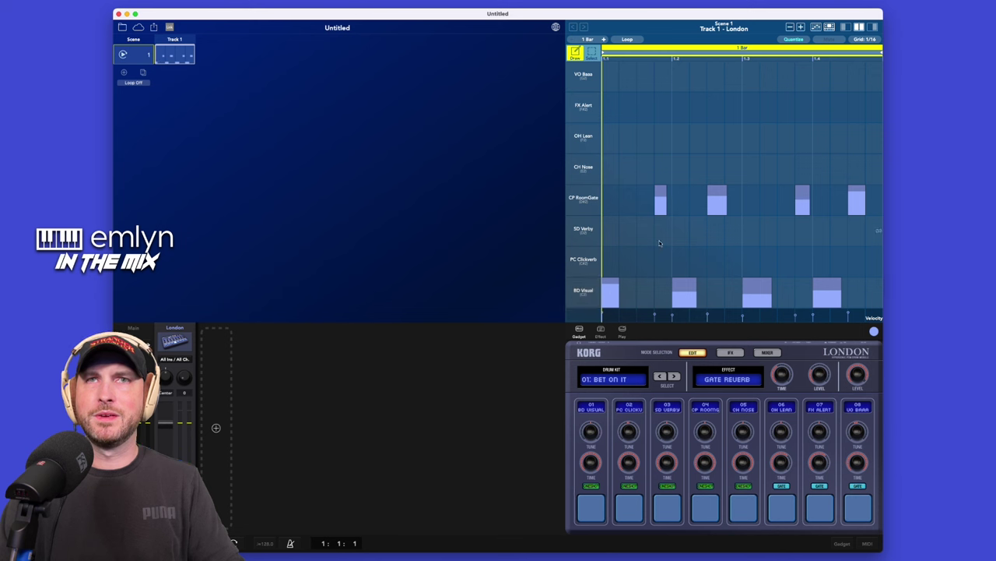
drag(661, 206, 670, 207)
drag(695, 295, 688, 296)
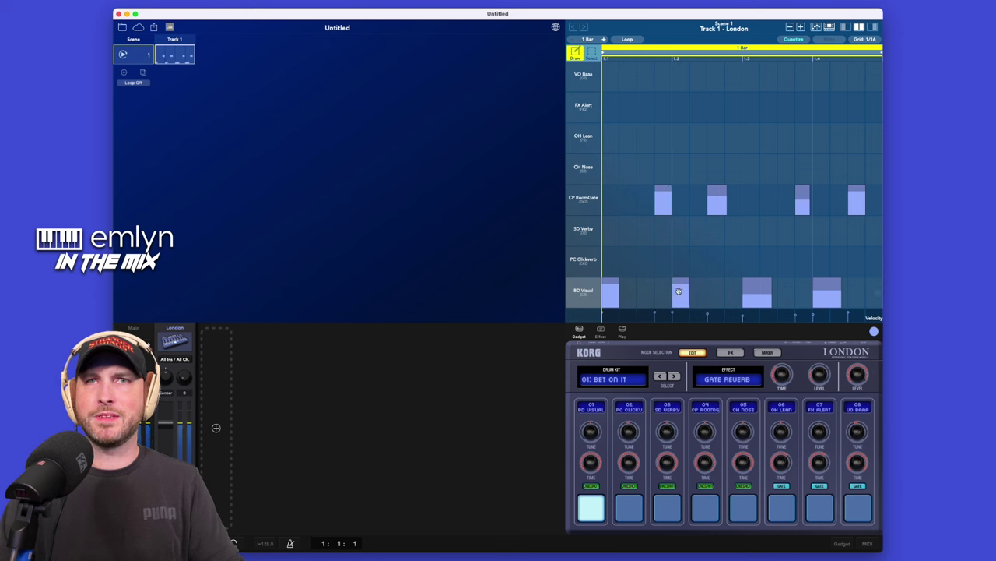
drag(712, 207, 710, 207)
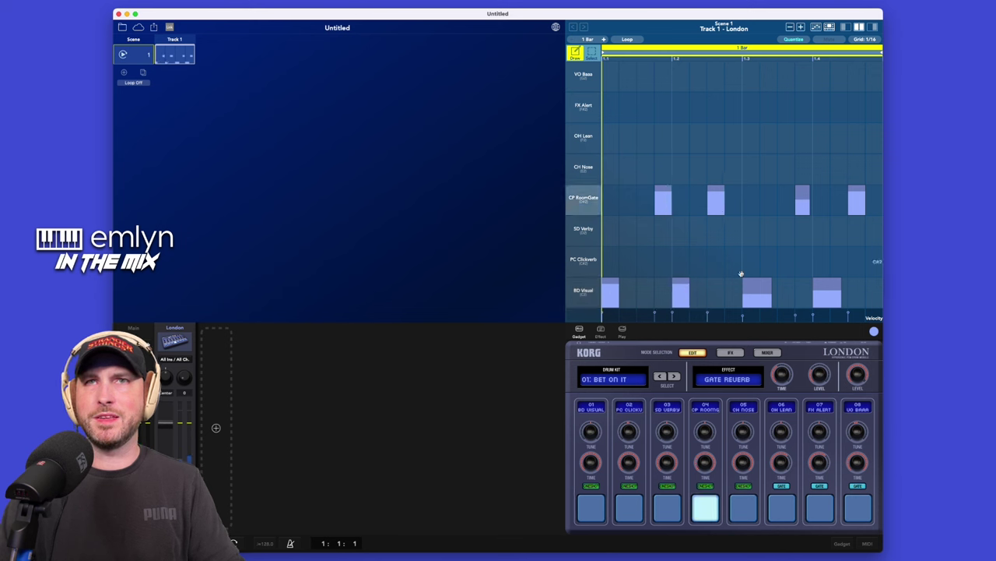
Set the last two BD Visual notes and the third CP RoomGate note to one grid step, and redraw the final CP RoomGate note.
click(750, 297)
click(750, 297)
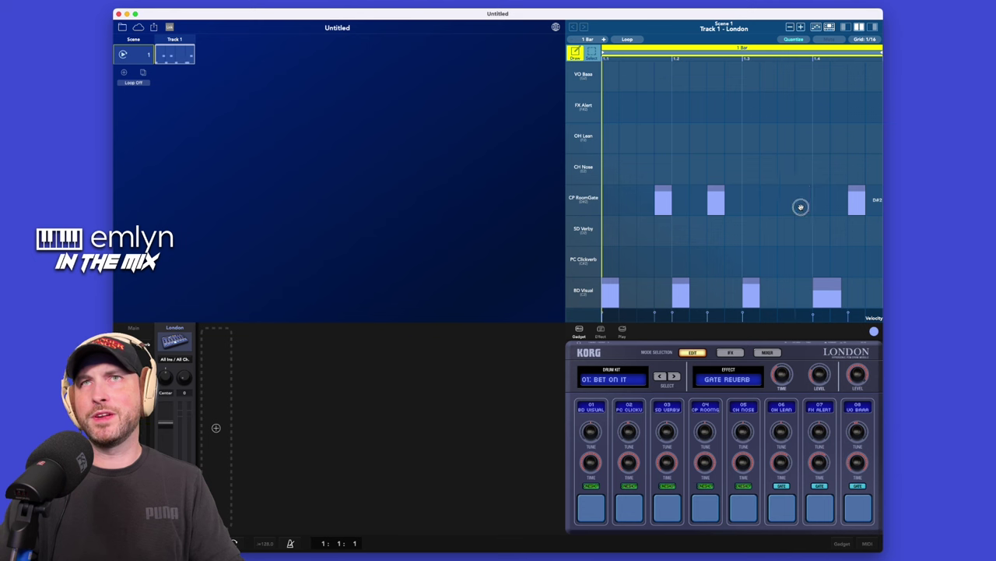
click(800, 207)
click(828, 295)
click(822, 296)
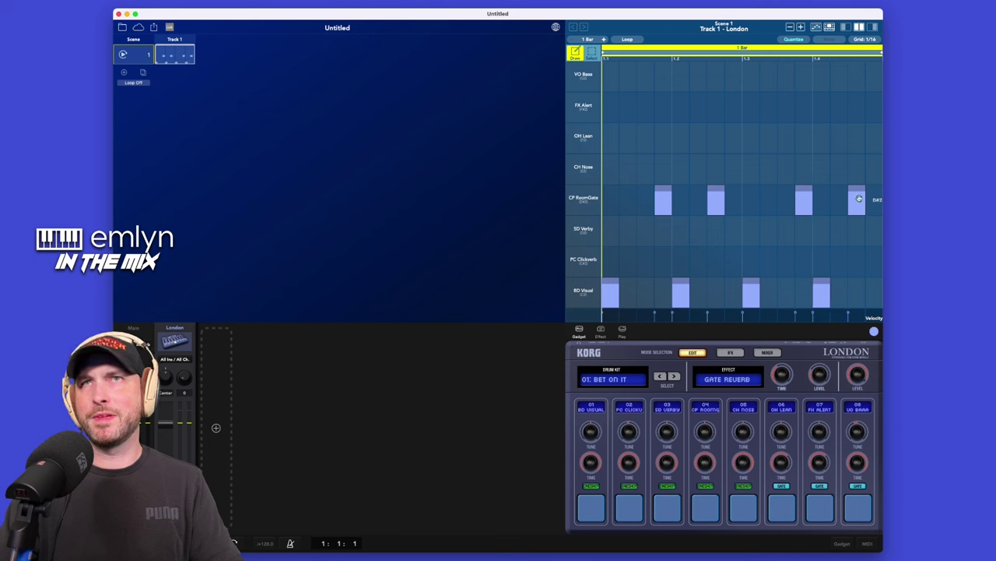
click(859, 199)
click(859, 199)
click(859, 199)
click(858, 200)
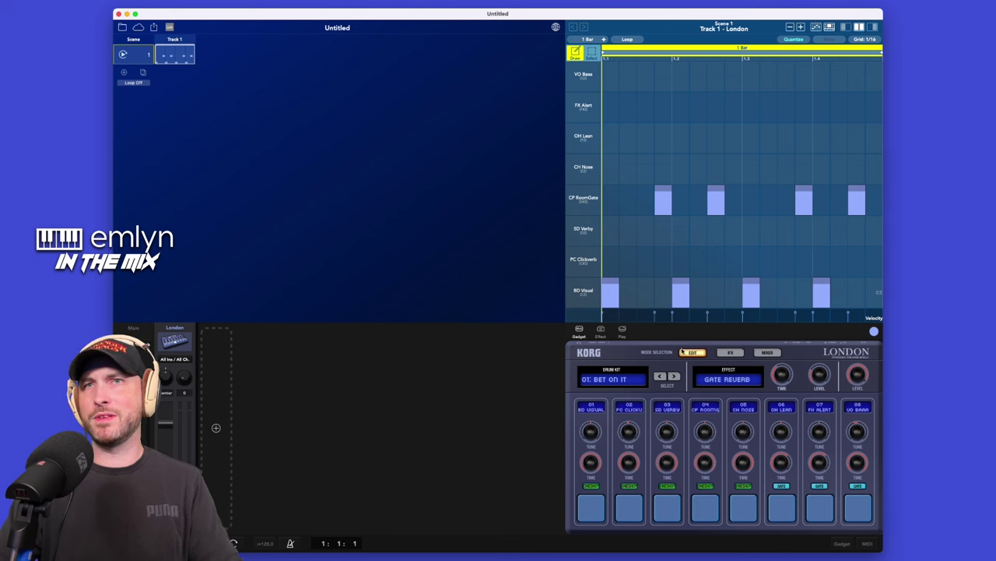
Play back the one-bar drum pattern and turn the metronome off.
key(space)
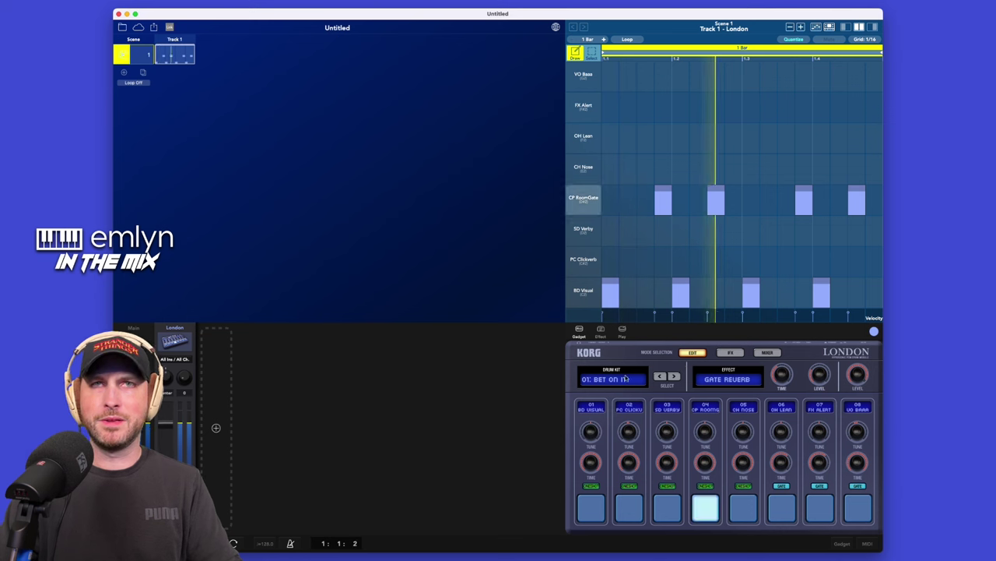
key(space)
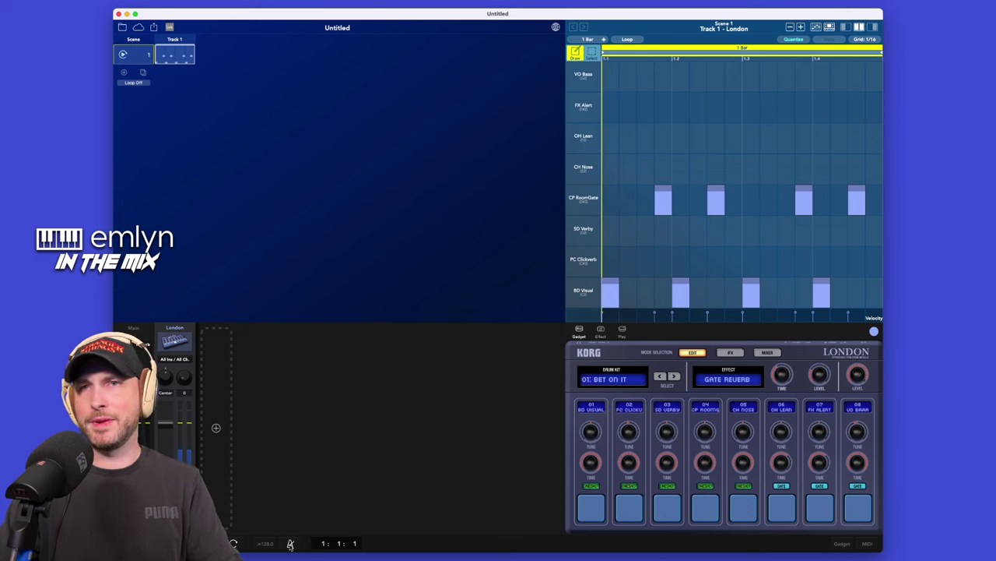
key(space)
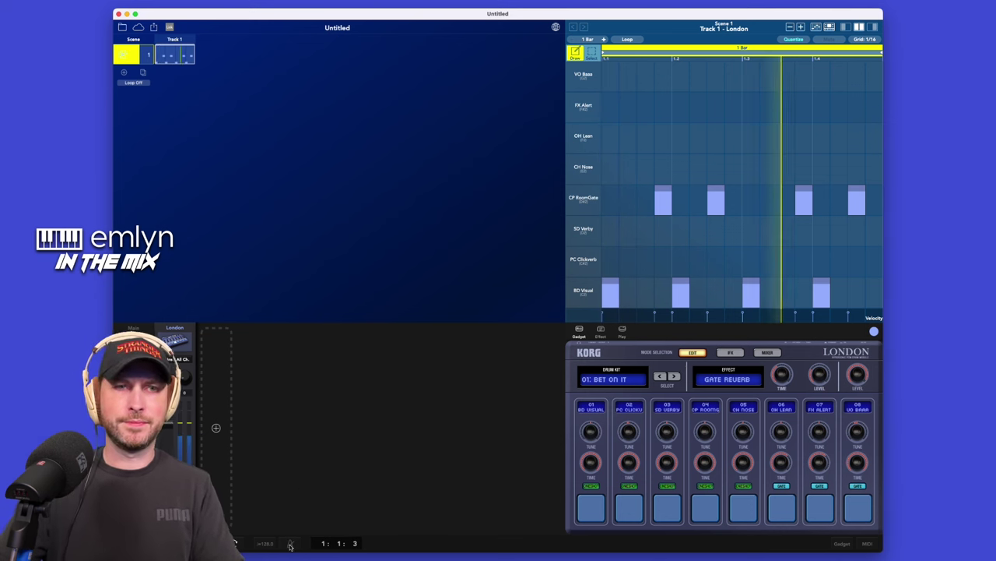
key(space)
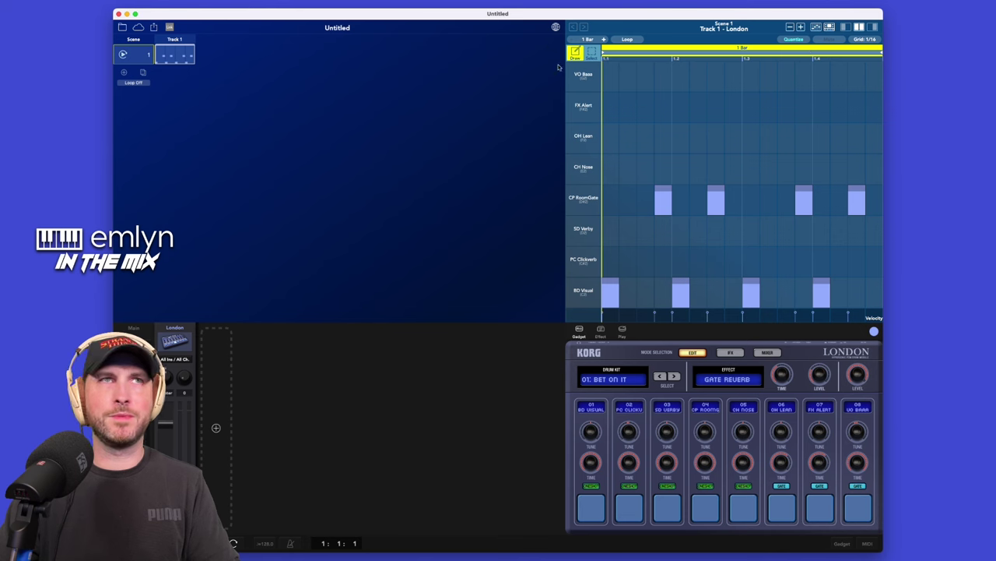
Widen the track editor, preview the song-only and editor-only layouts with the gadget panel hidden and shown, and restore the split layout.
drag(565, 98, 306, 111)
click(847, 27)
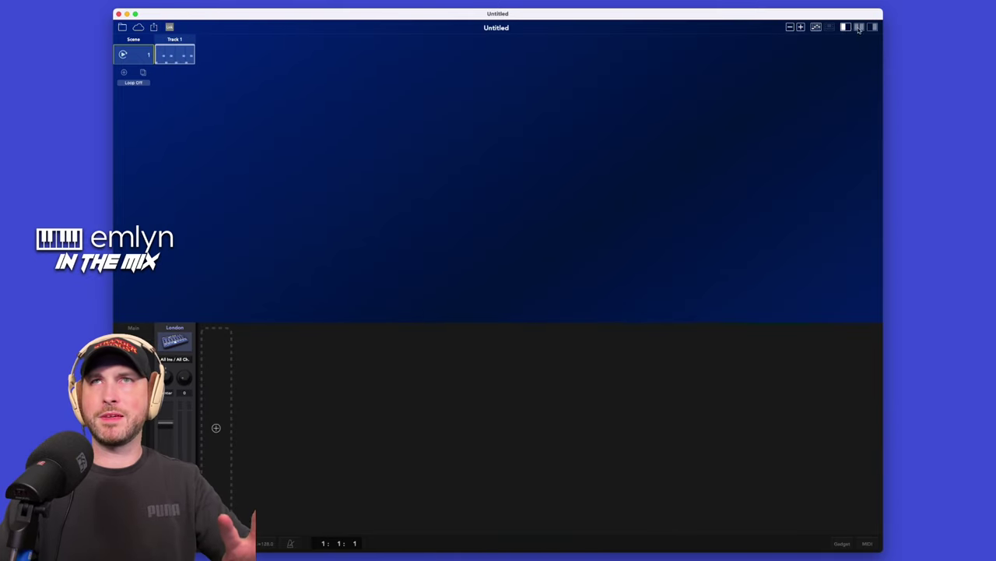
click(873, 27)
click(873, 27)
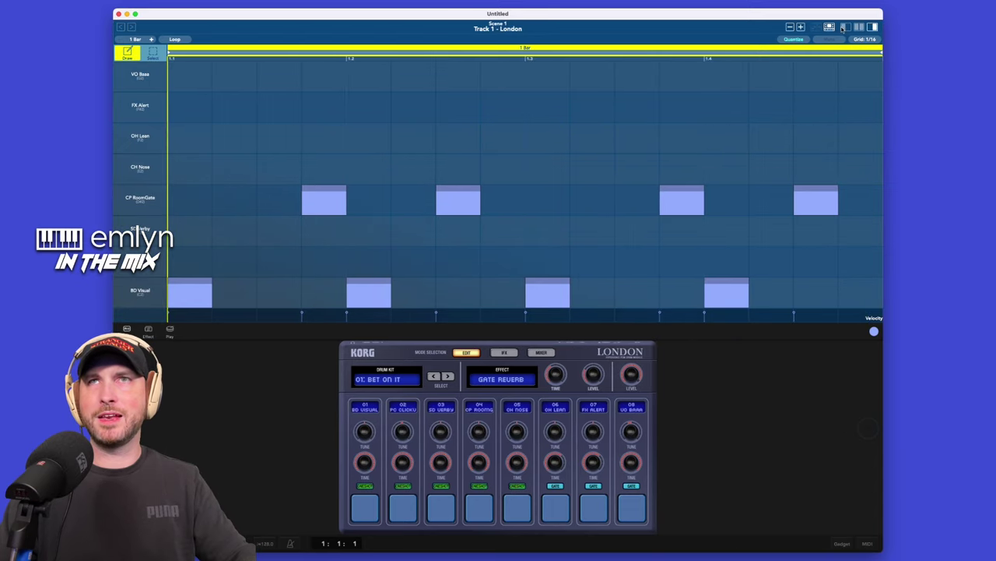
click(831, 28)
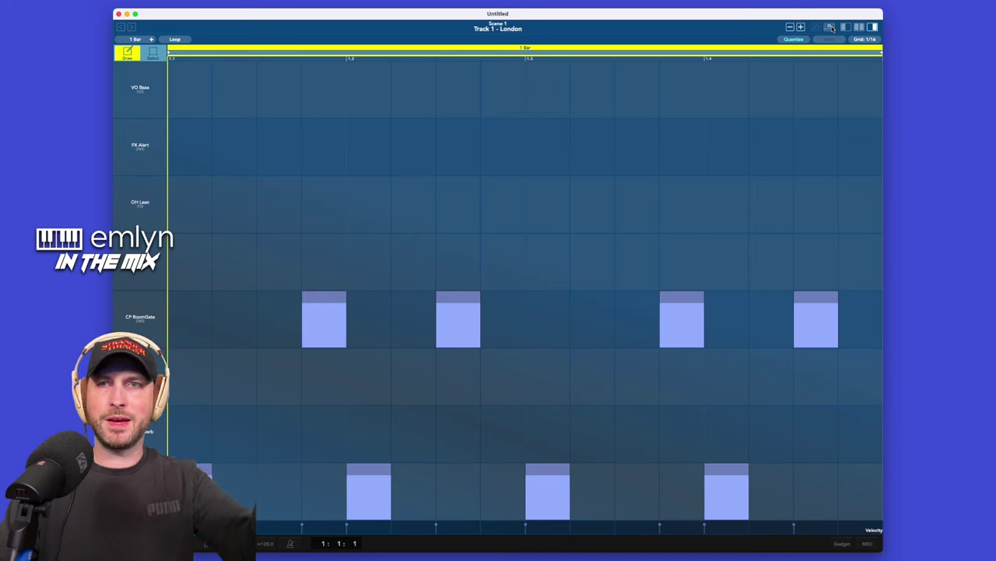
click(844, 27)
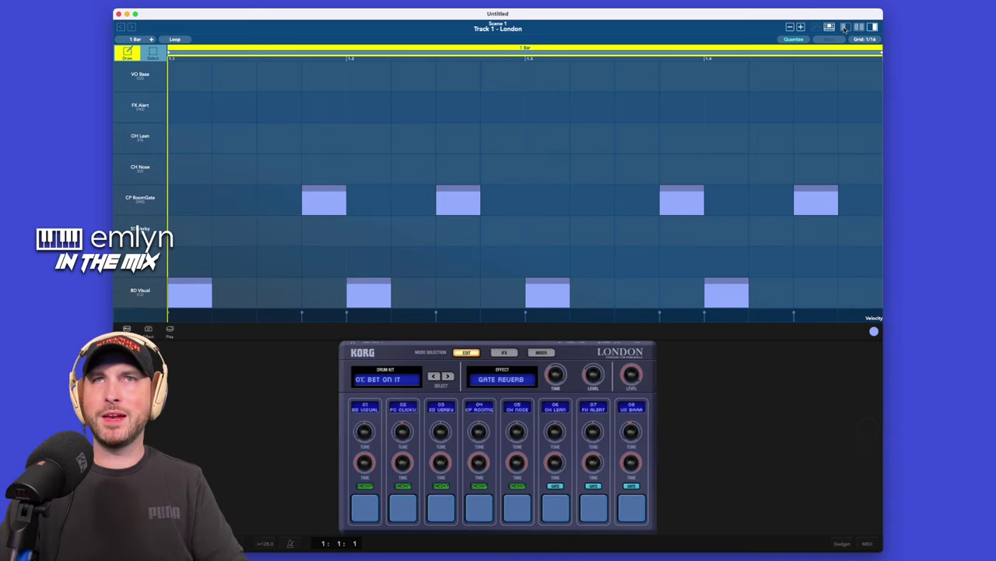
click(852, 28)
click(857, 28)
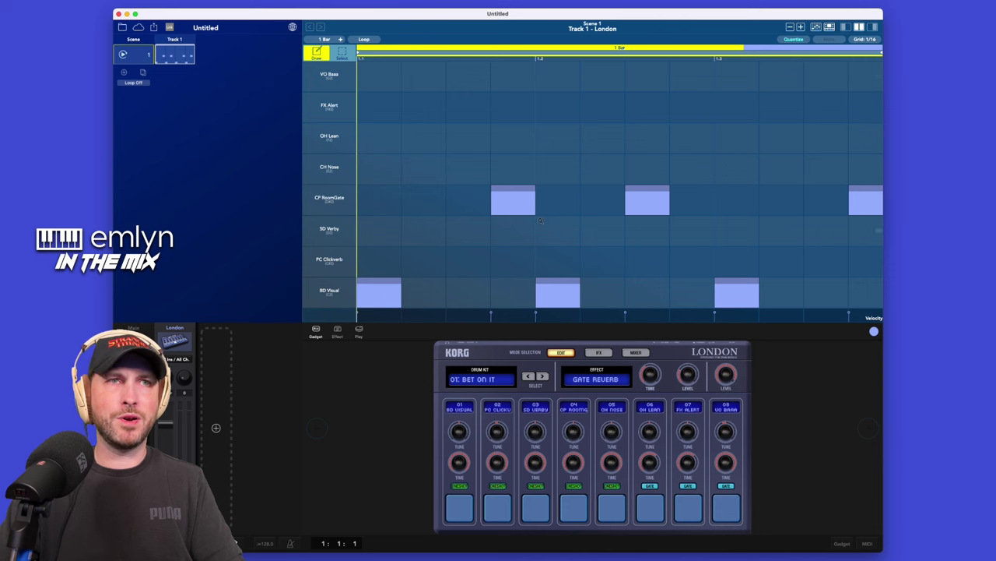
Set the song tempo to 112 BPM and play the drum pattern at that speed.
click(264, 543)
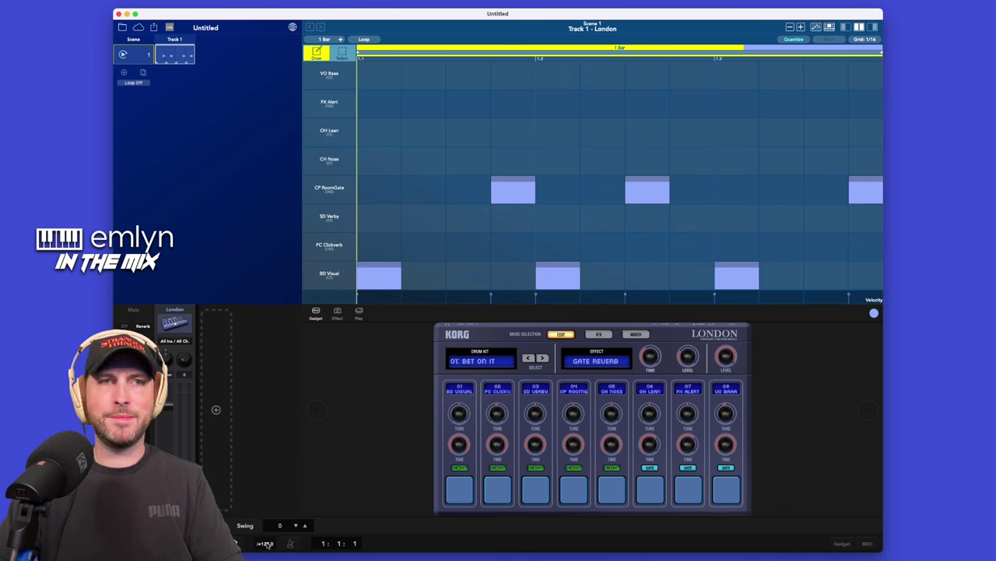
click(265, 544)
click(266, 544)
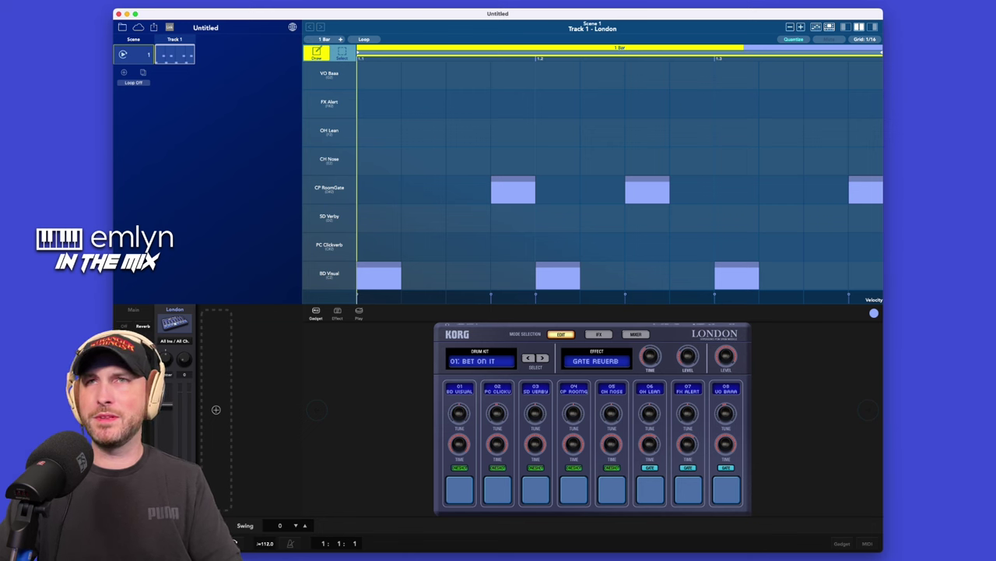
key(space)
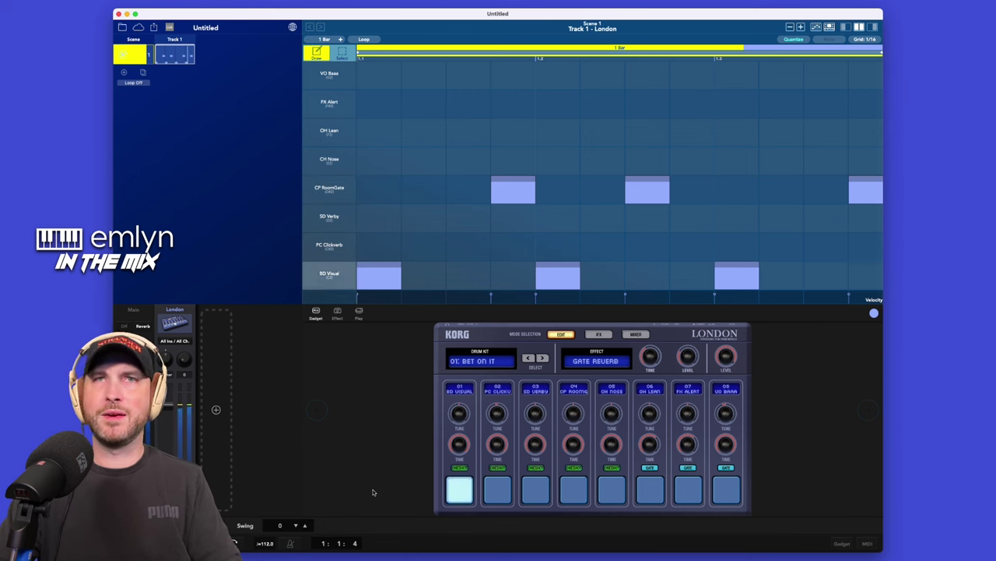
key(space)
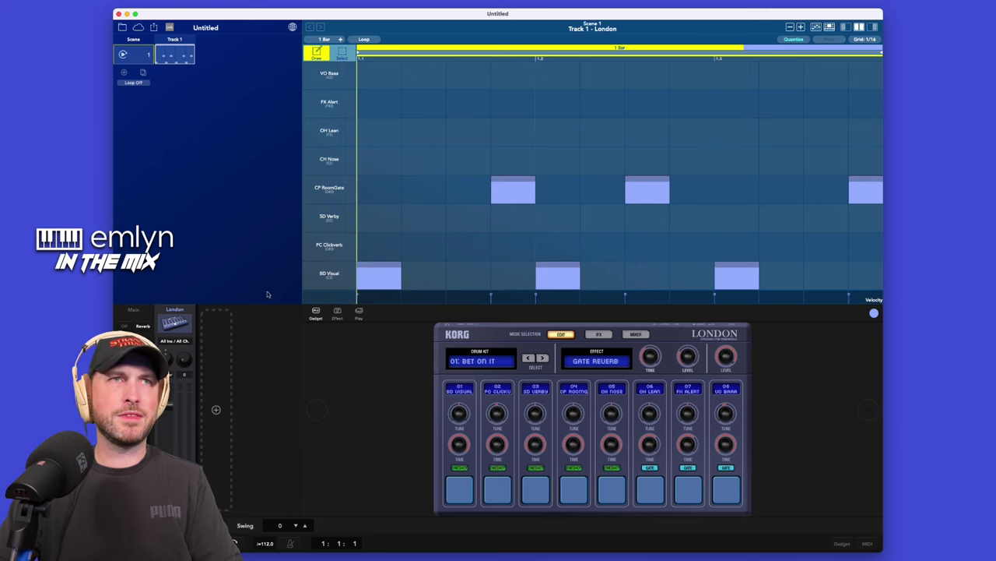
Add the SantaAna rhythm guitar gadget from the Bass / Guitar category as a second track.
click(216, 411)
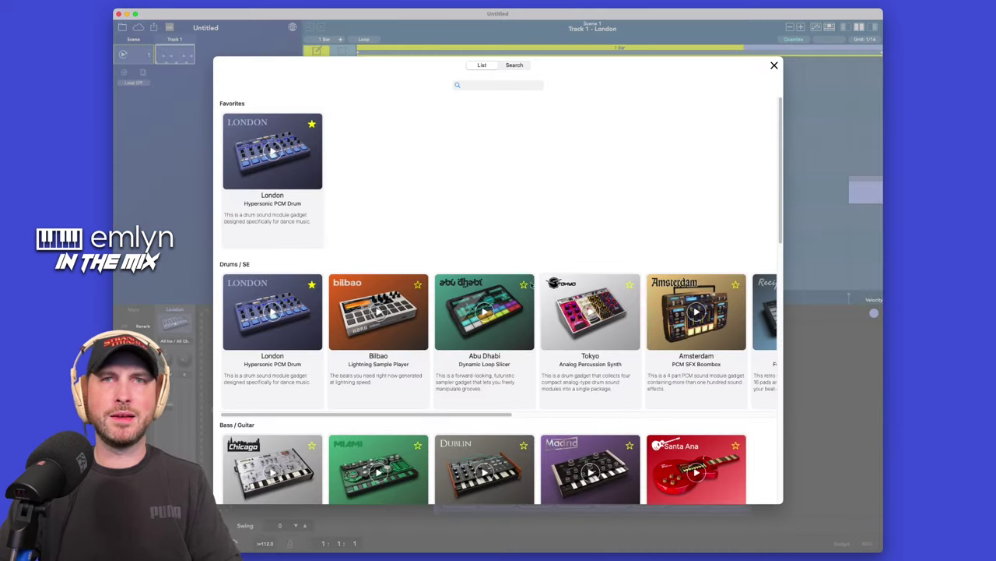
scroll(532, 285, down, 3)
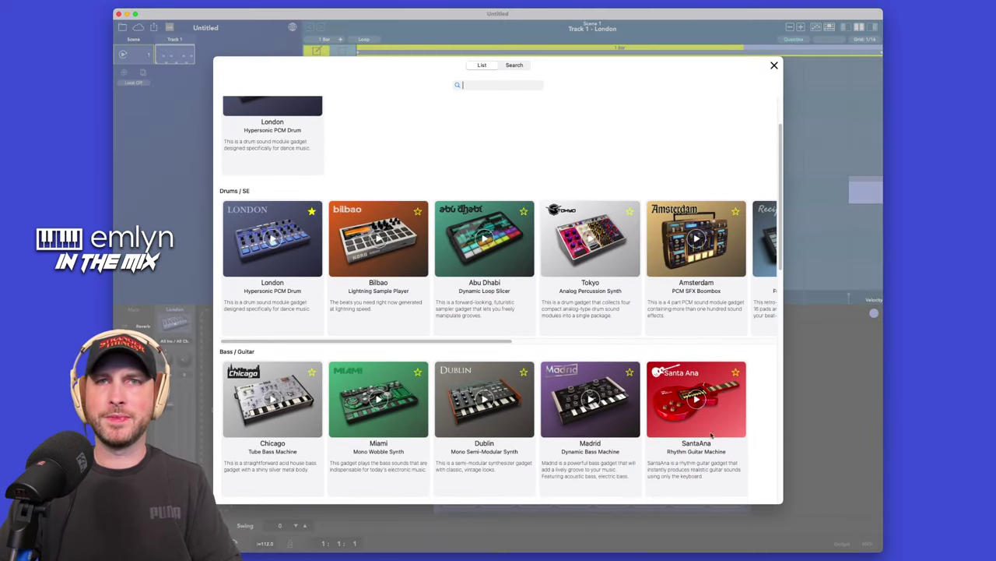
click(722, 413)
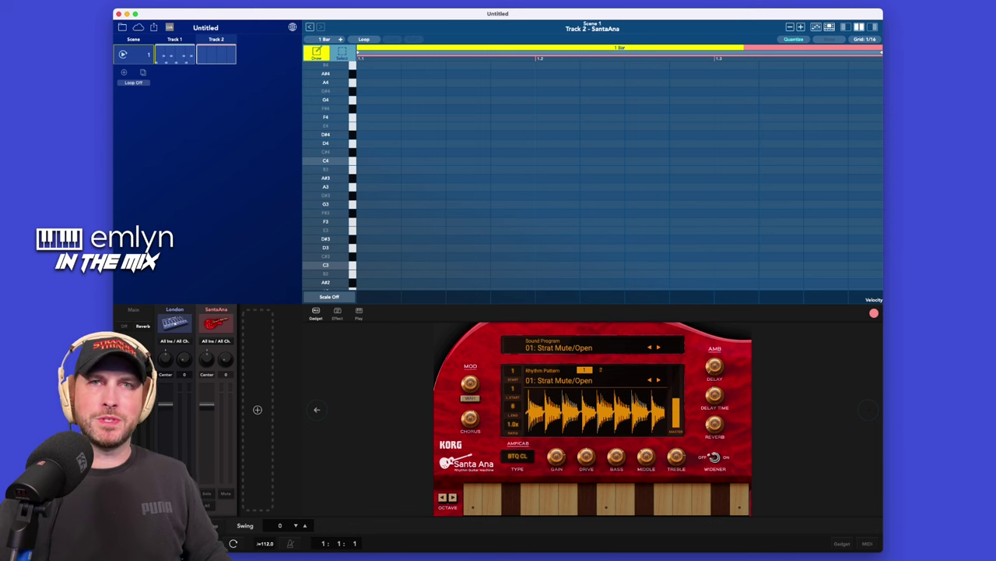
Record a one-bar take on the SantaAna track and delete its C2 note.
key(r)
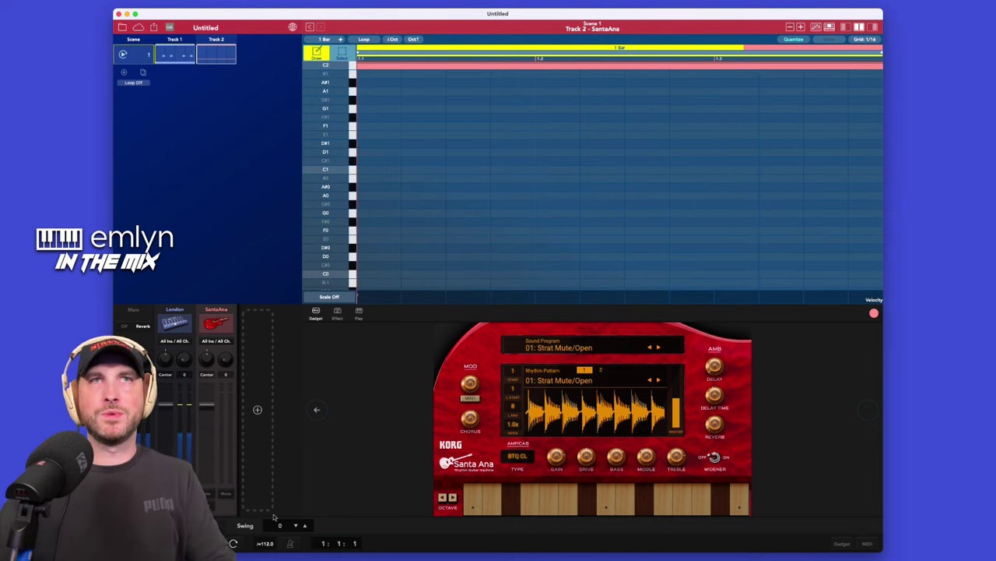
key(space)
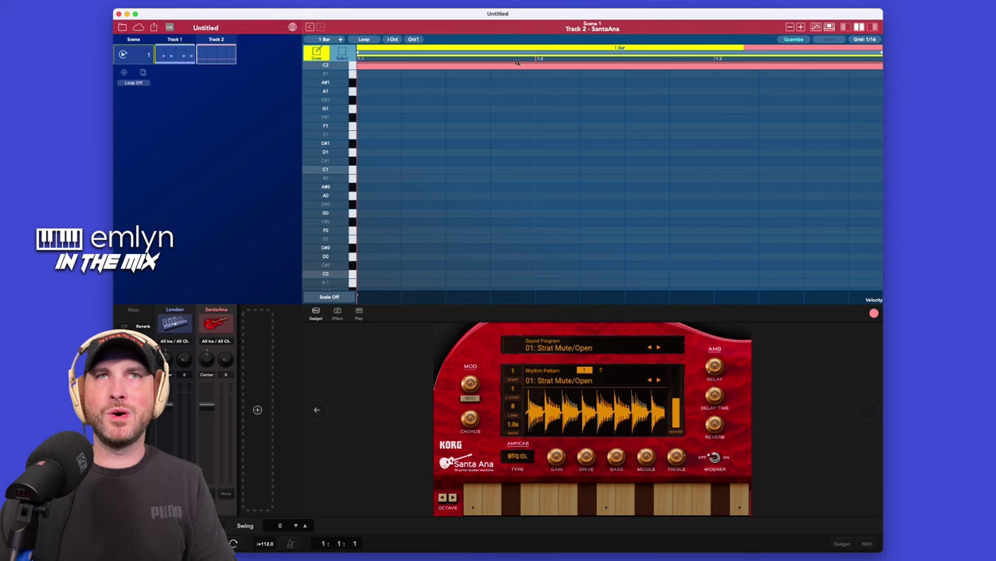
click(516, 67)
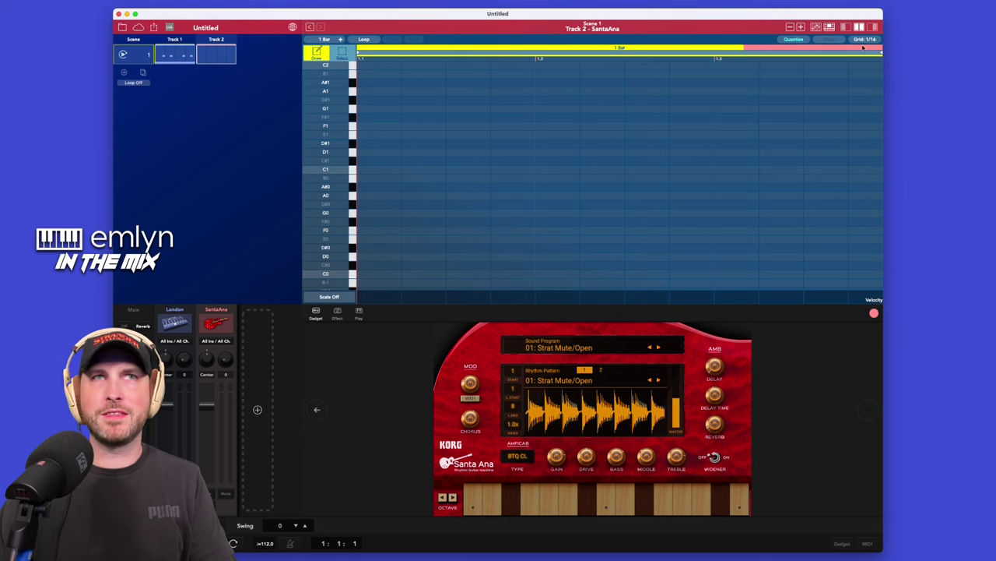
Set the SantaAna clip length to 4 bars.
click(340, 40)
click(340, 39)
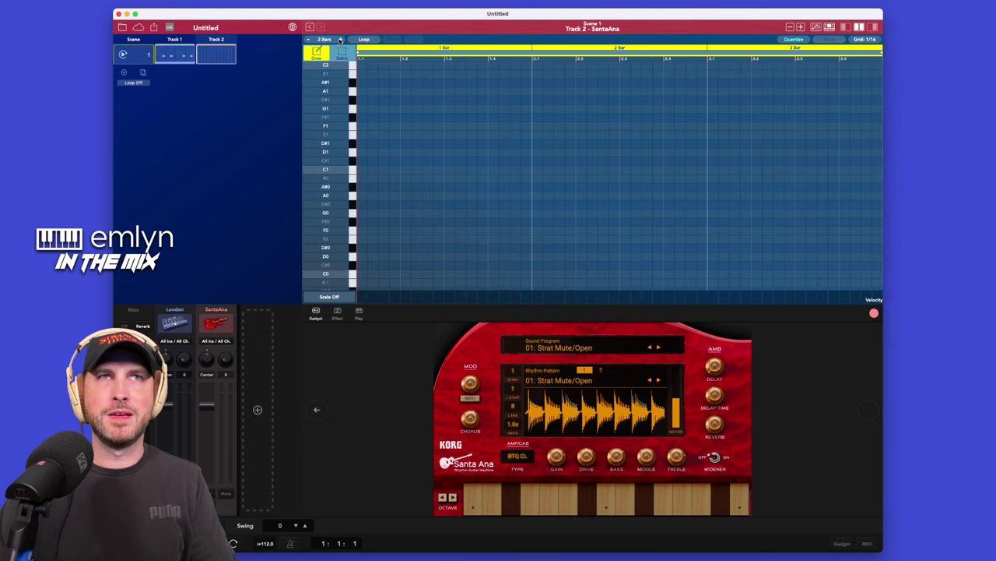
click(340, 40)
click(340, 40)
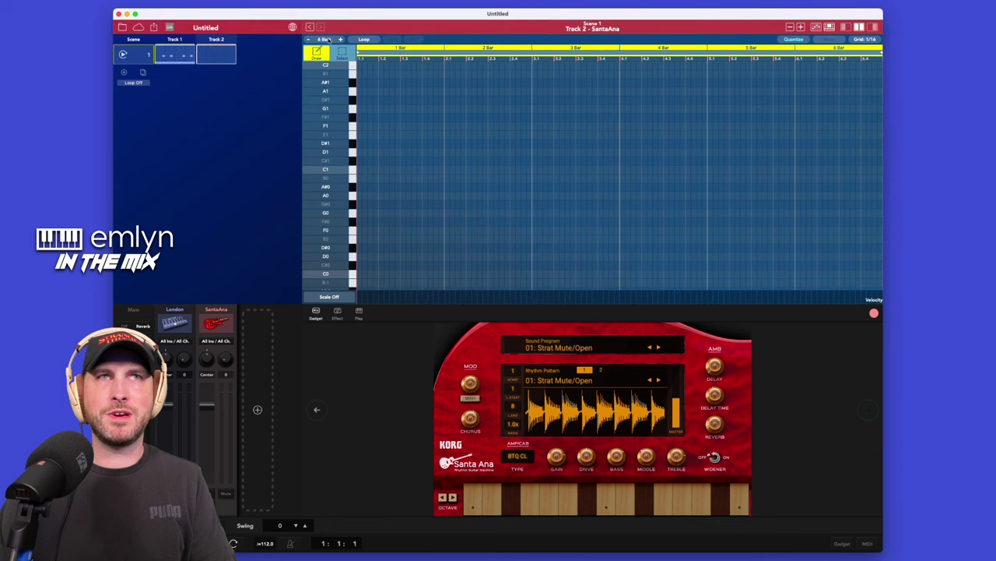
click(308, 39)
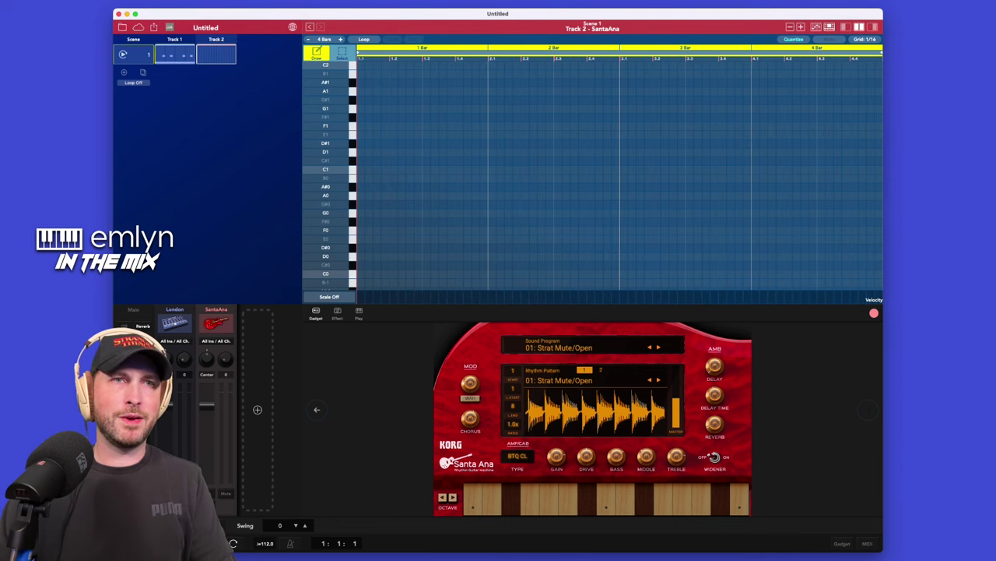
Record a four-bar SantaAna part with C#2 in bars 1 and 3 and F2 followed by F#2 in bars 2 and 4.
key(space)
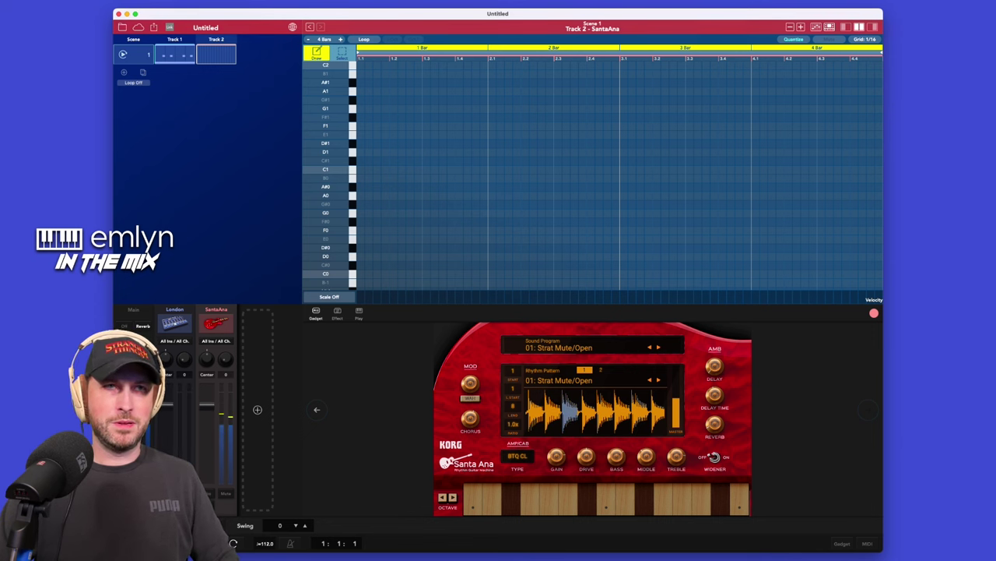
key(space)
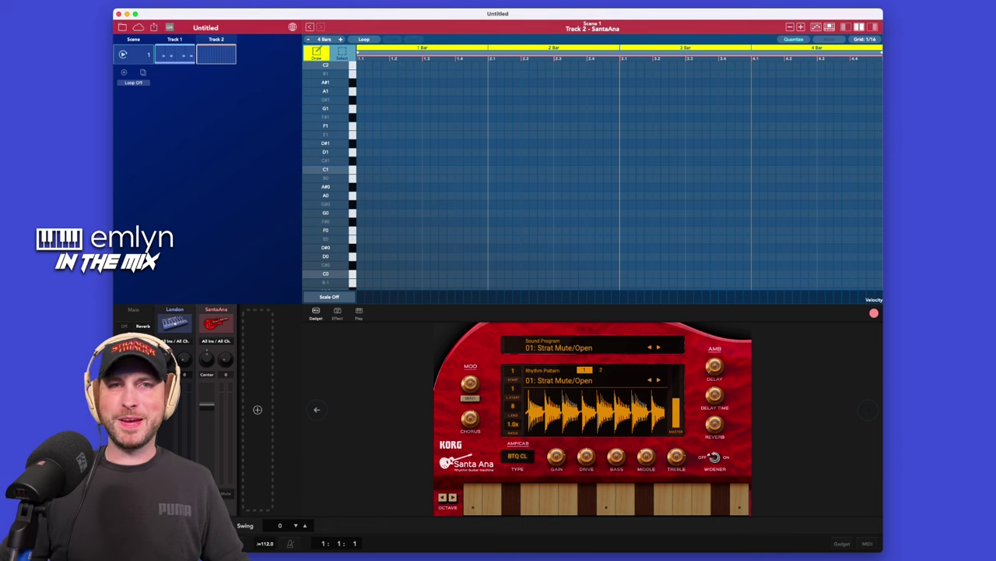
key(r)
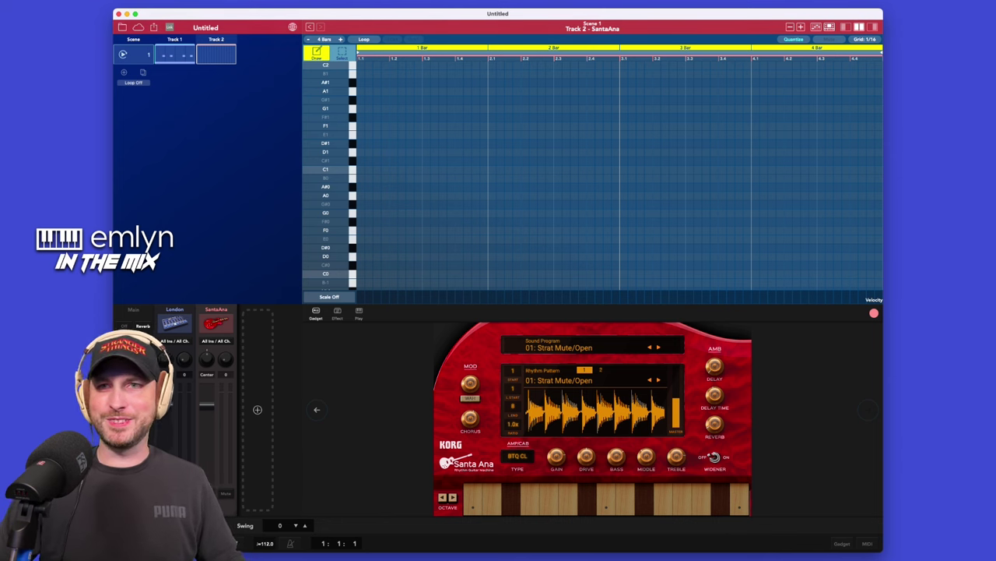
key(space)
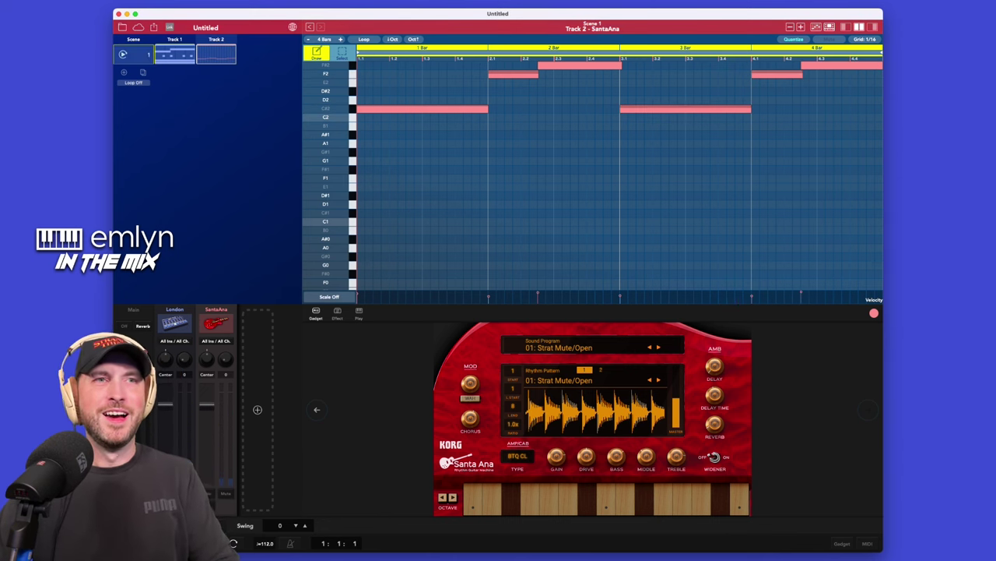
key(space)
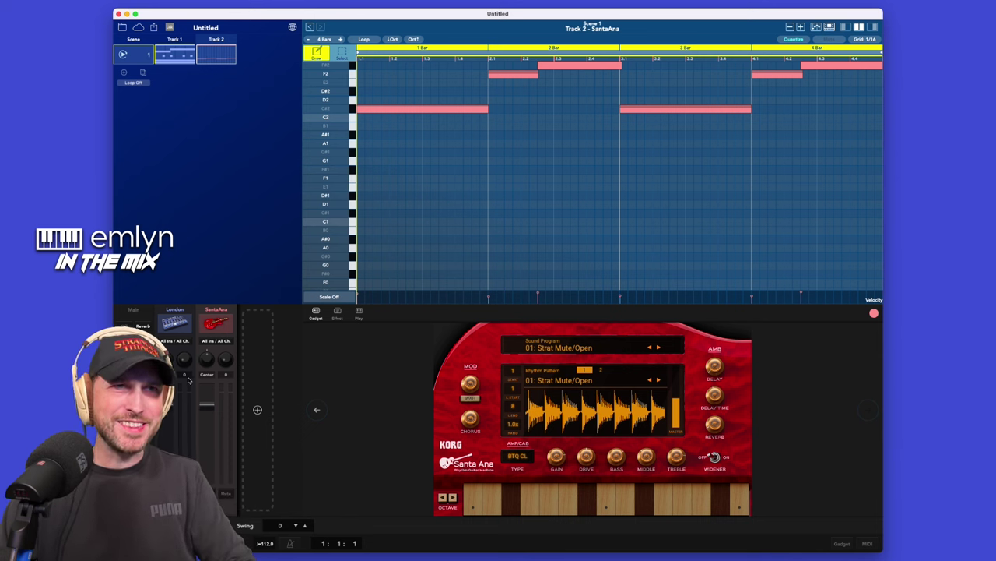
In the London clip, delete the long BD Visual, PC Clickverb, OH Lean and FX Alert notes and add a BD Visual hit on beat 1.
click(176, 55)
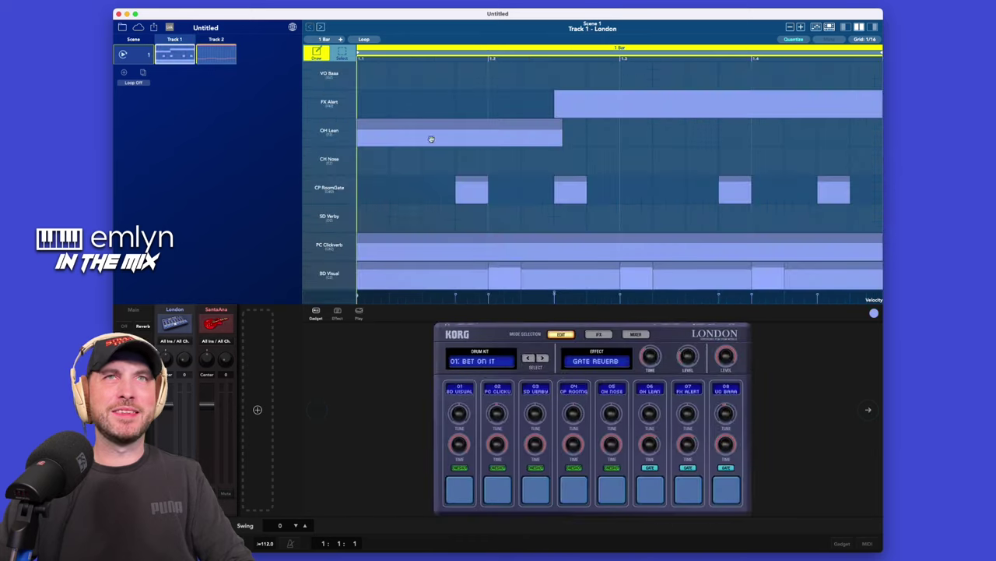
click(437, 280)
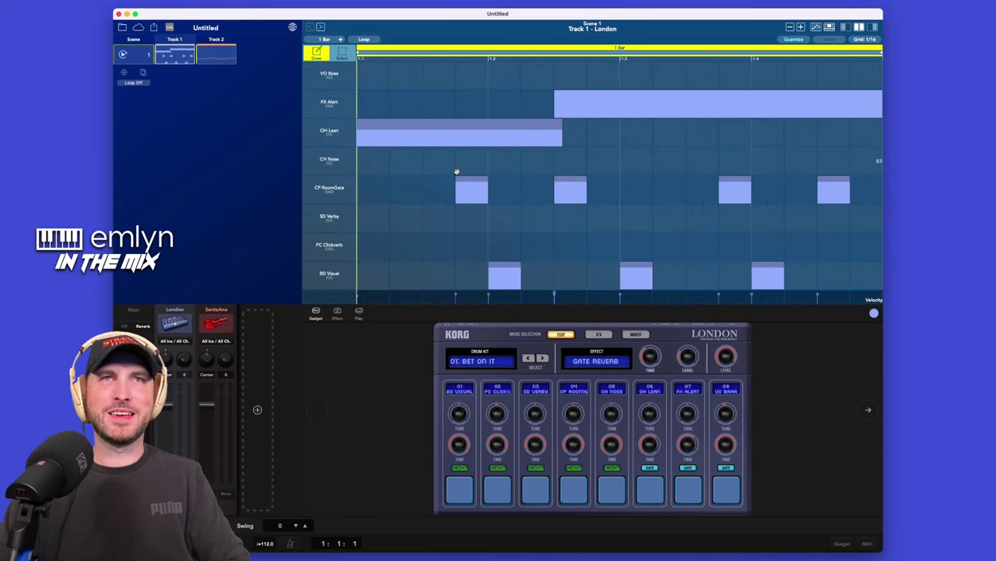
click(498, 133)
click(632, 106)
click(373, 276)
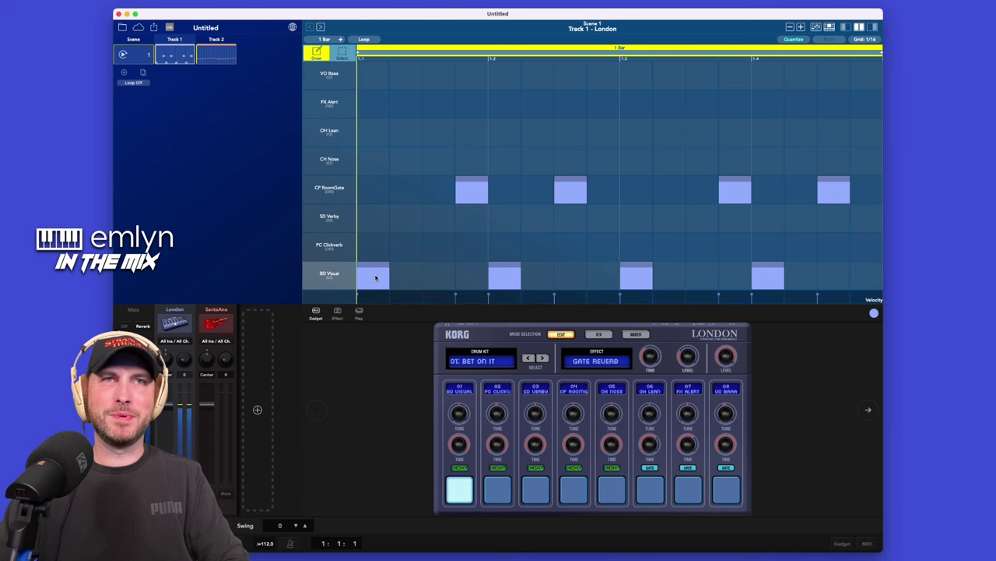
Play back the loop to check the cleaned-up drums and show the SantaAna clip.
key(space)
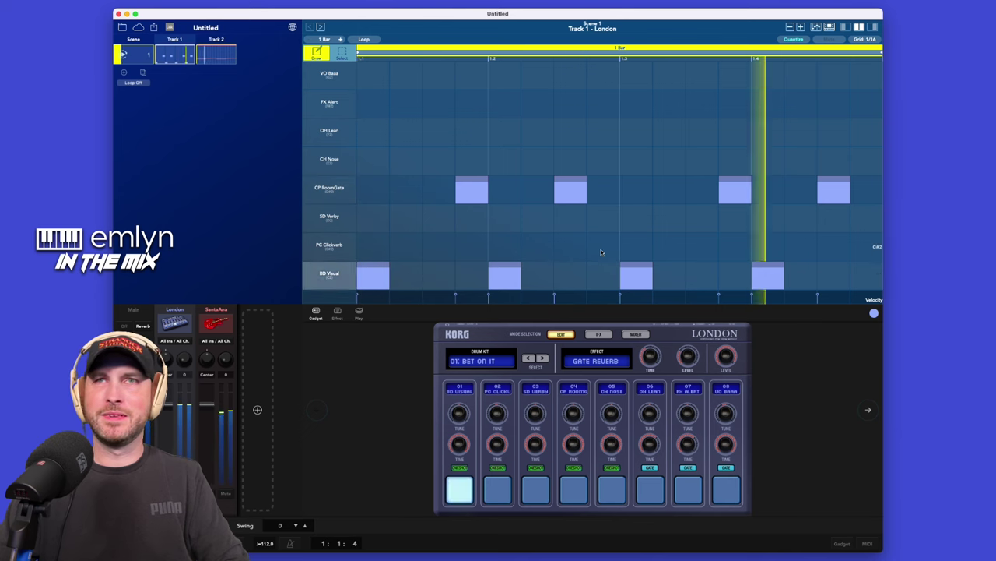
click(227, 56)
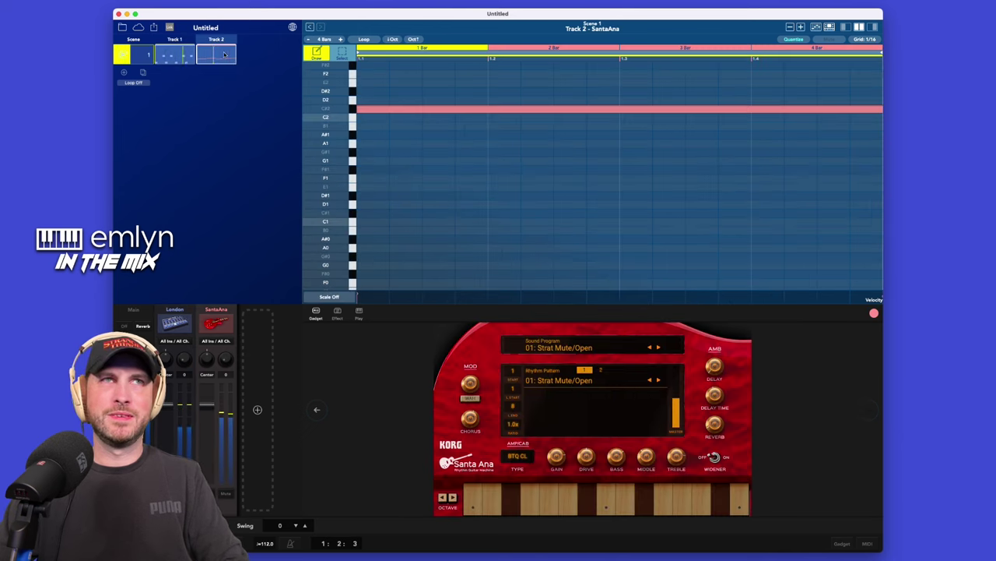
key(space)
click(327, 221)
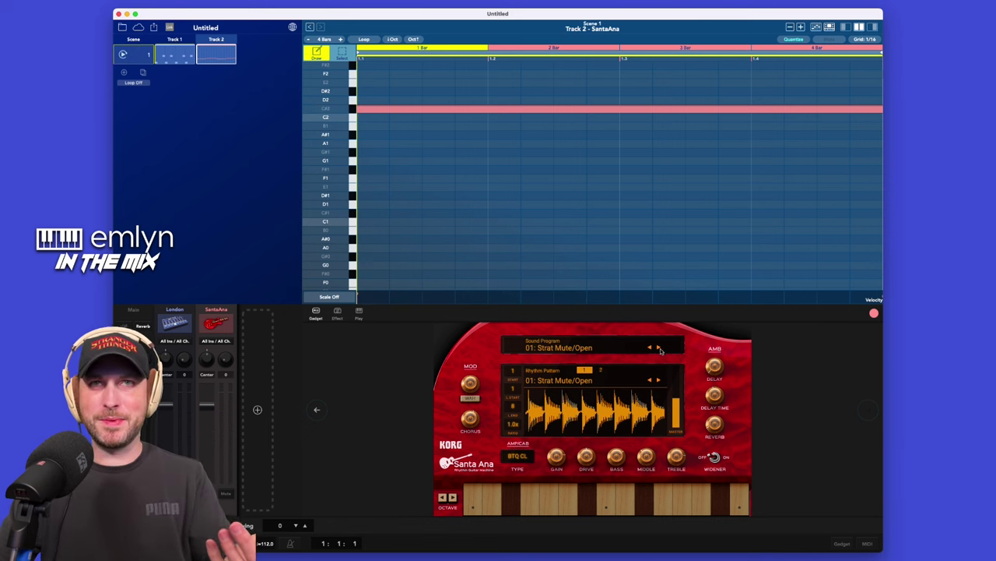
Audition the SantaAna sound programs over the playing loop and choose 08: Wide Clean Cut.
key(space)
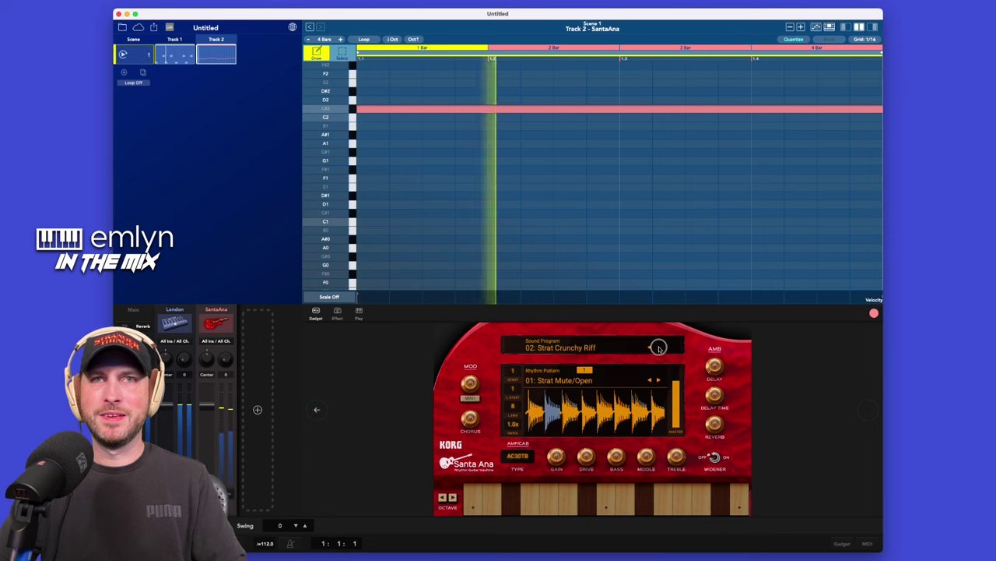
click(659, 348)
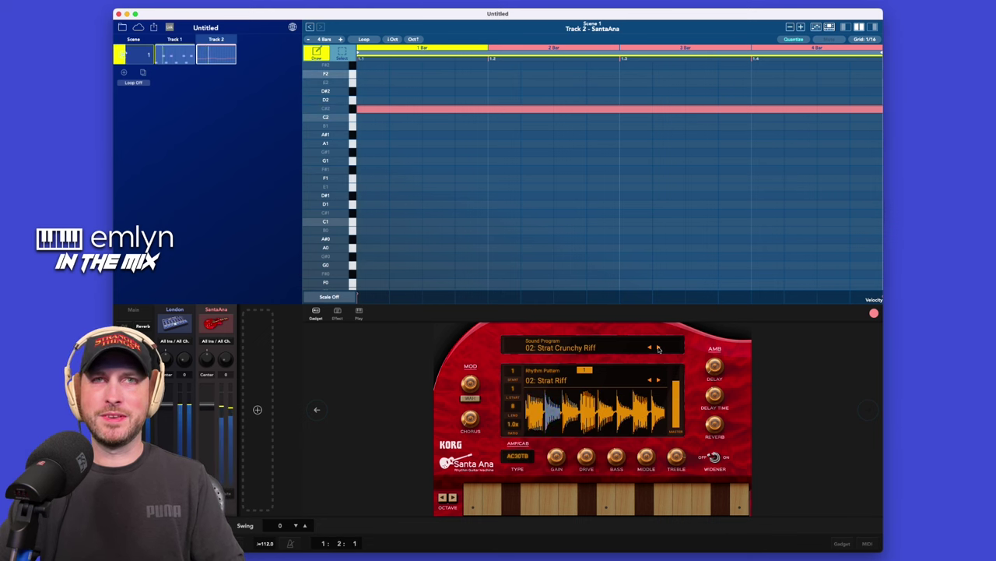
click(659, 348)
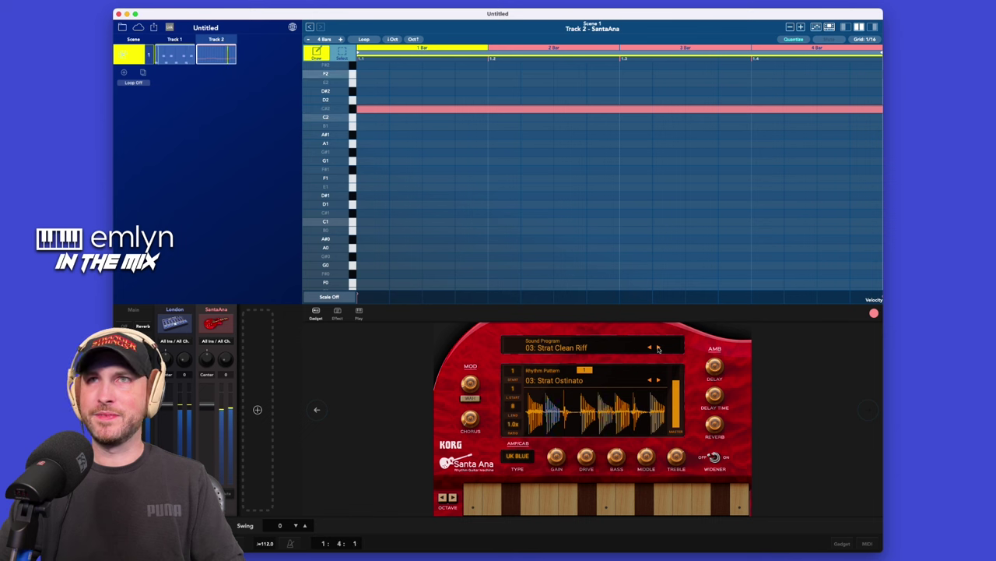
click(659, 348)
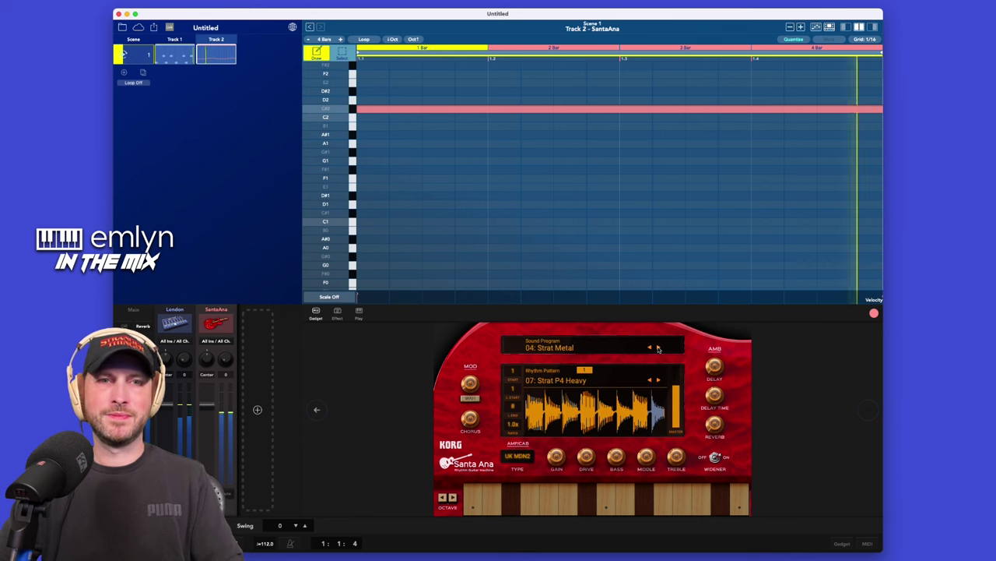
click(658, 348)
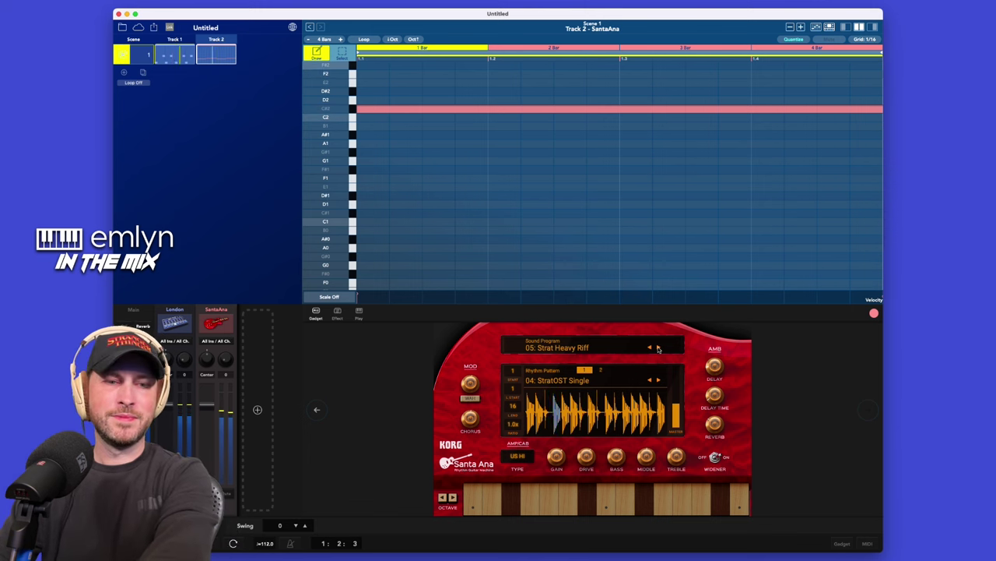
click(658, 348)
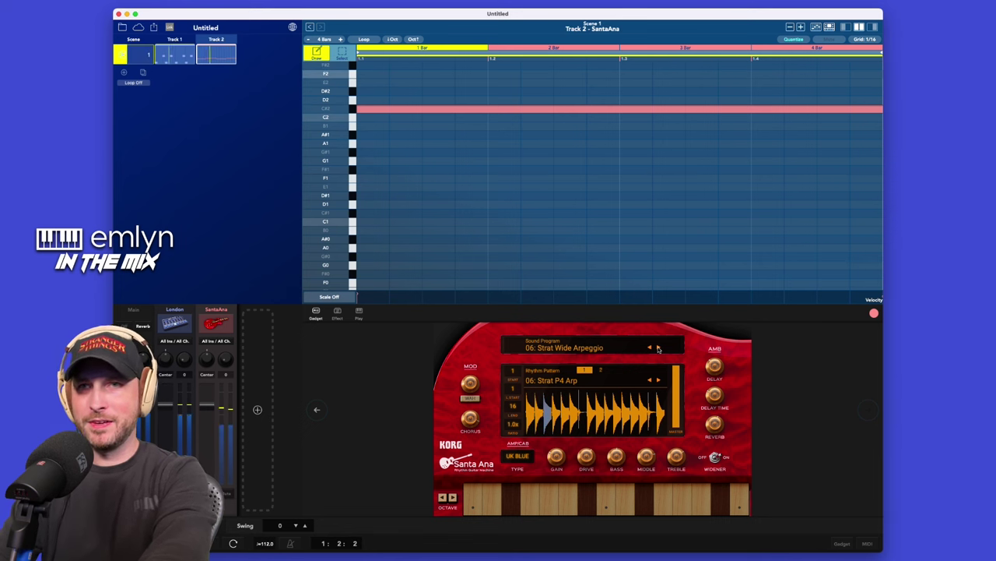
click(658, 348)
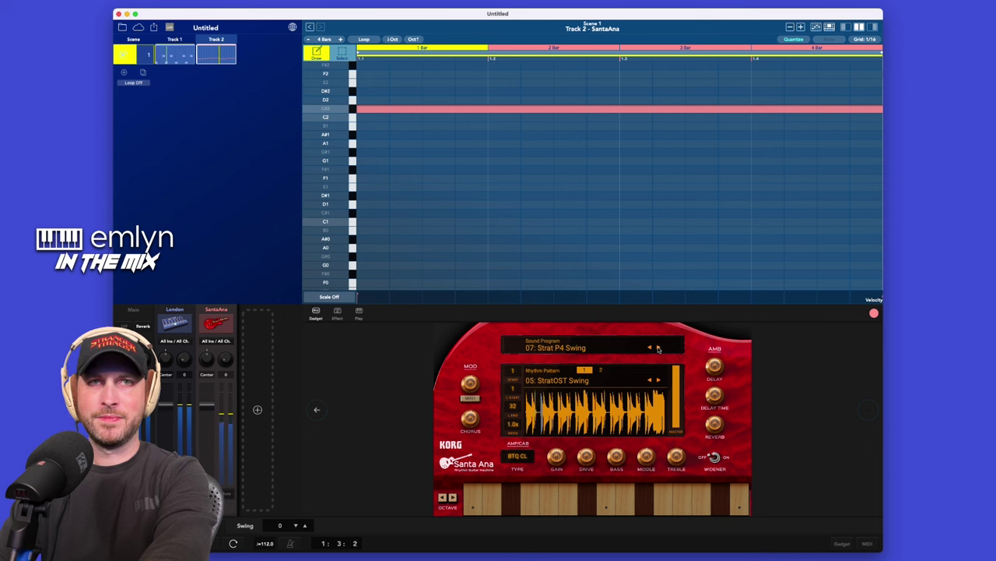
click(658, 348)
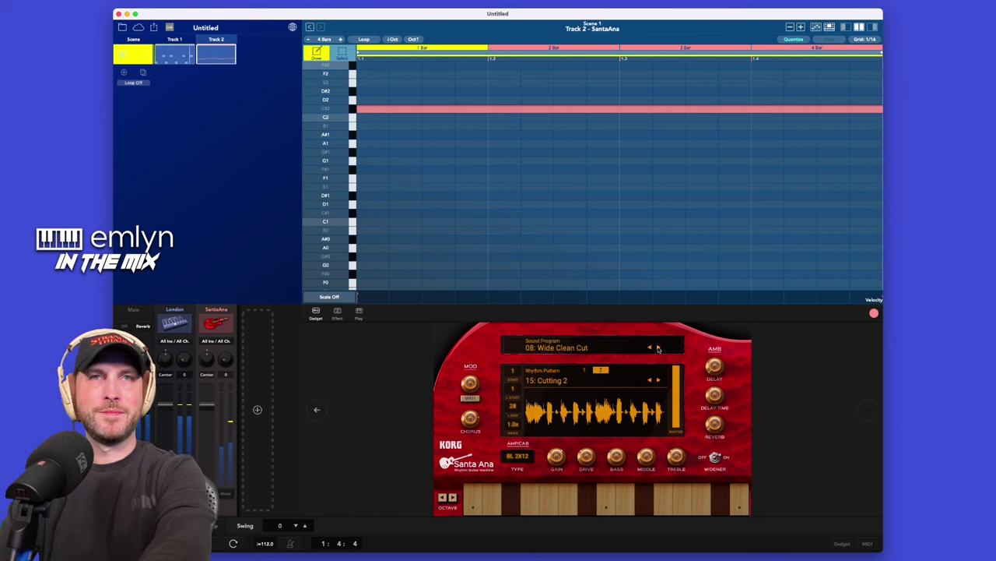
key(space)
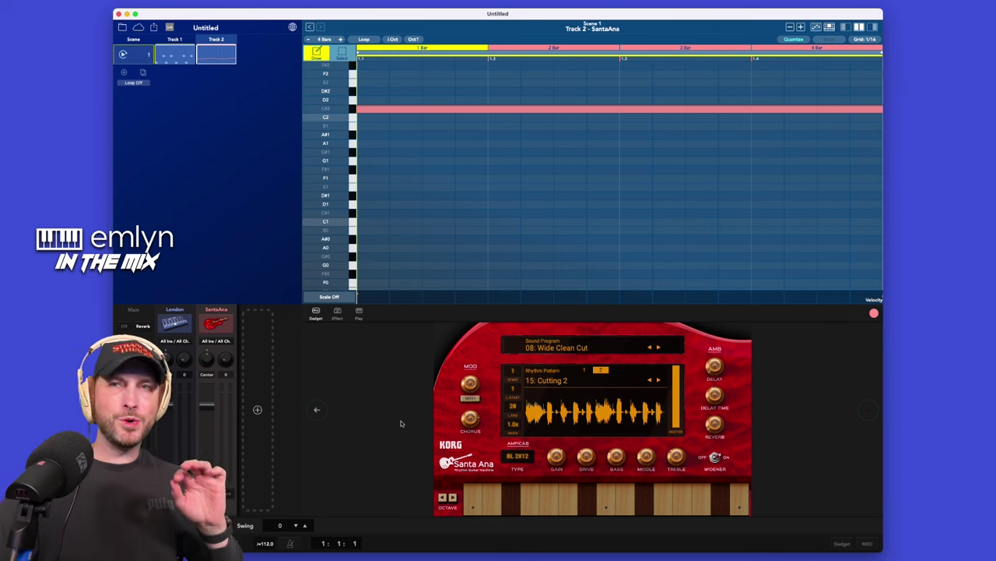
Add the Madrid dynamic bass gadget from the Bass / Guitar category as a third track.
click(257, 409)
scroll(392, 249, down, 3)
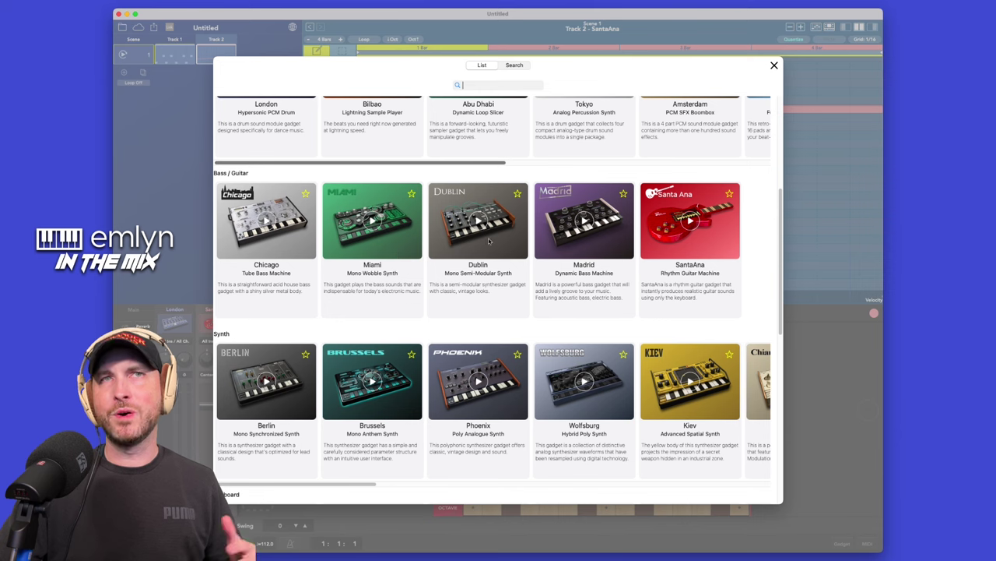
click(597, 248)
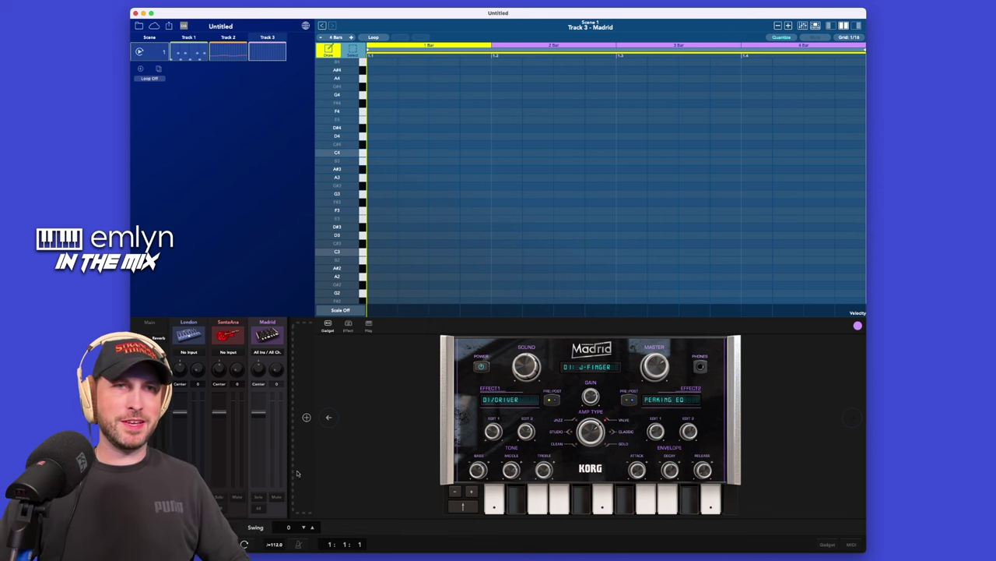
Set the SantaAna track's MIDI input to No Input.
click(267, 352)
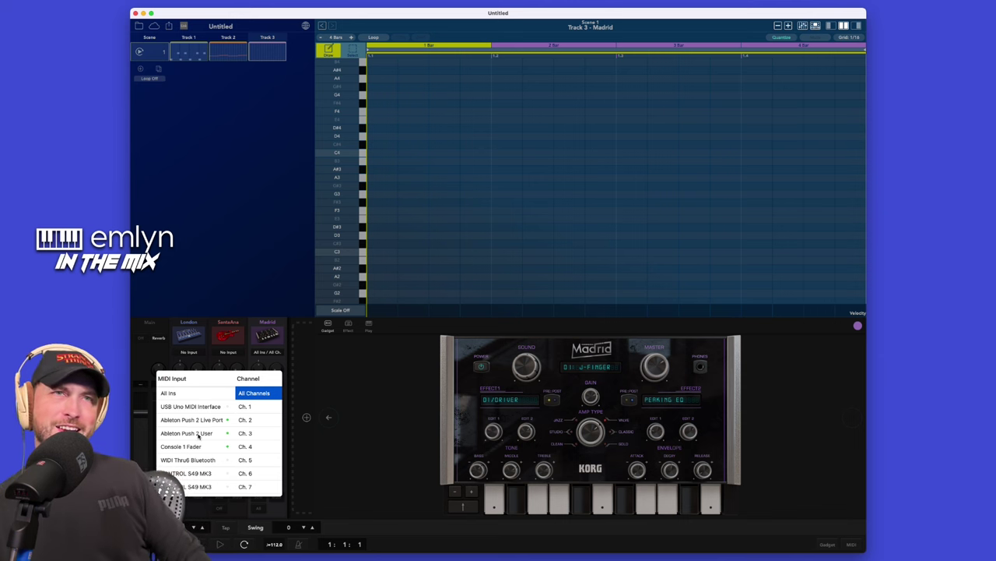
scroll(194, 448, down, 3)
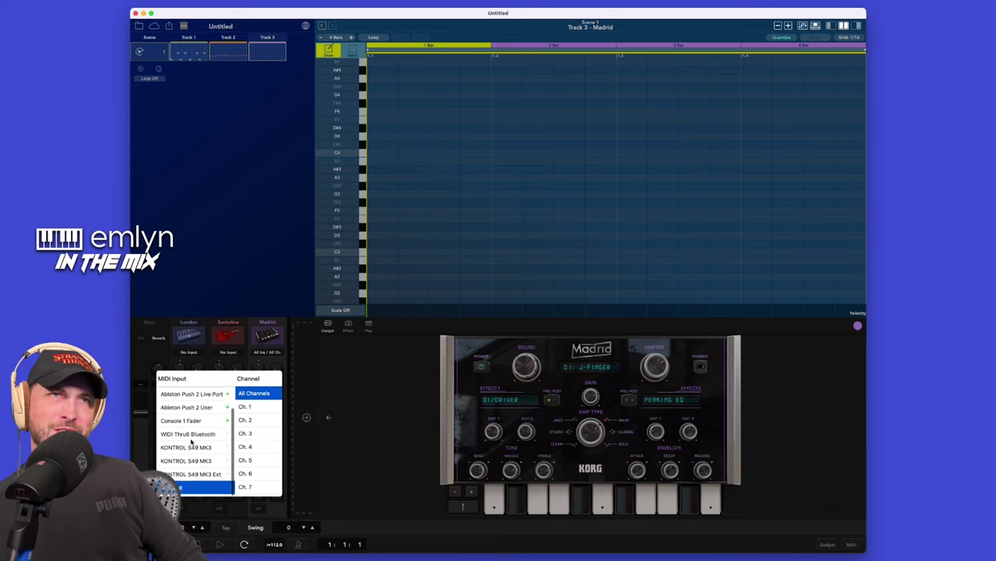
click(191, 489)
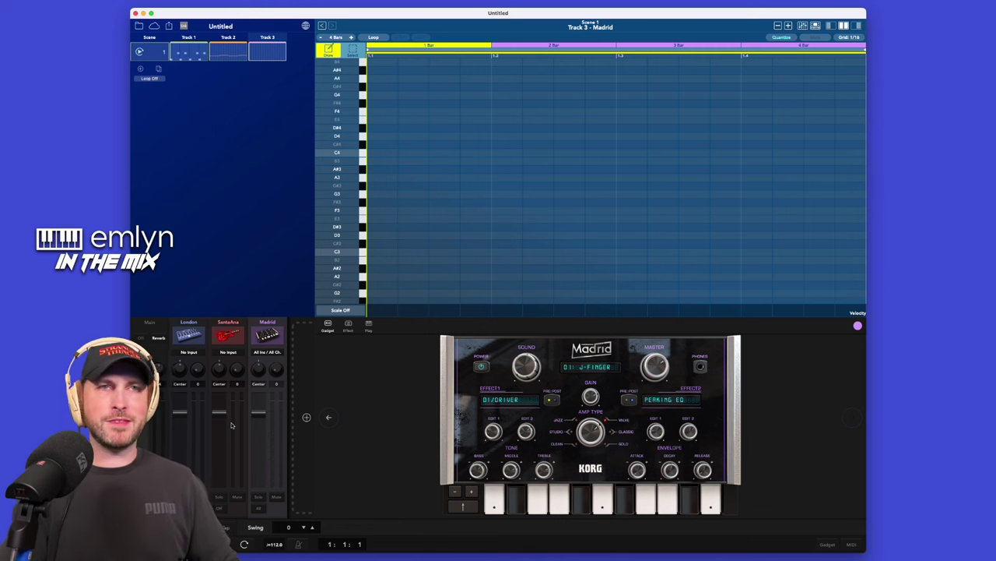
Rehearse and record a four-bar bass line on the Madrid track using C#2, F2 and F#2 notes.
key(space)
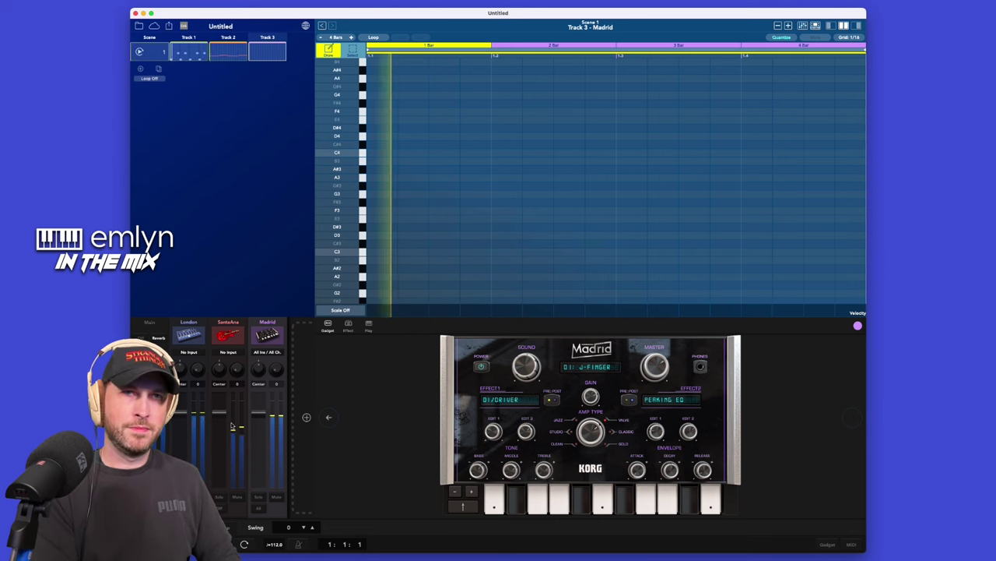
key(space)
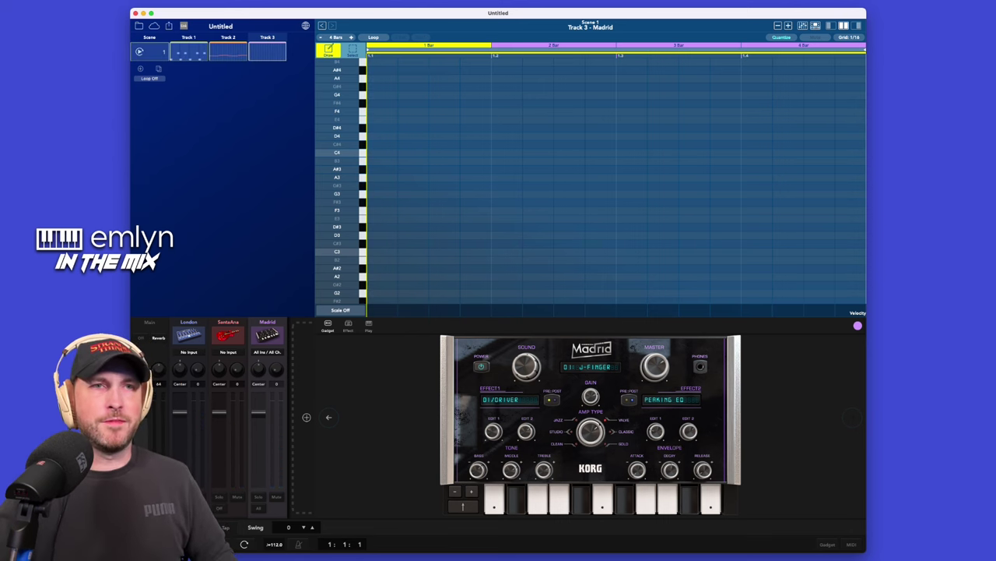
key(r)
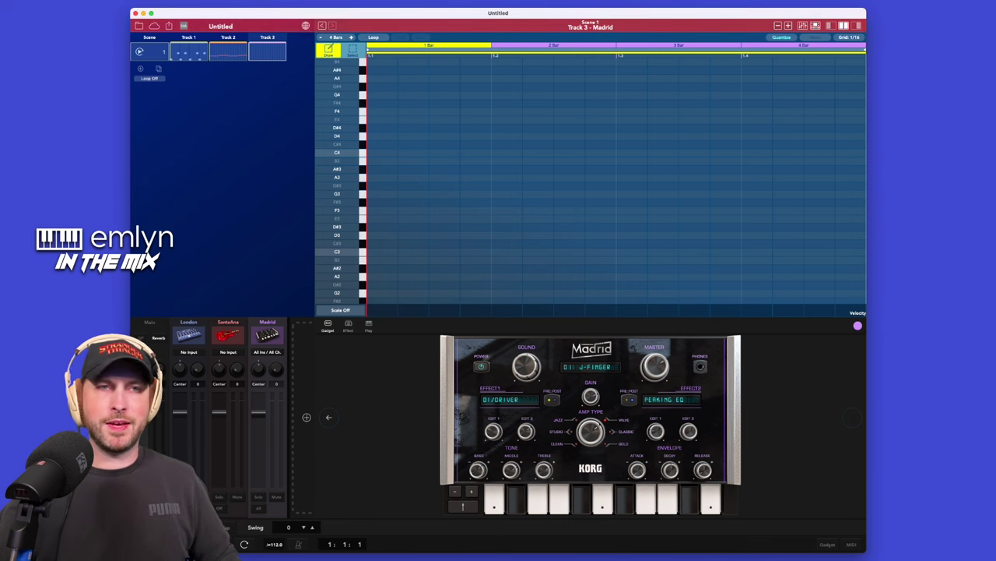
key(space)
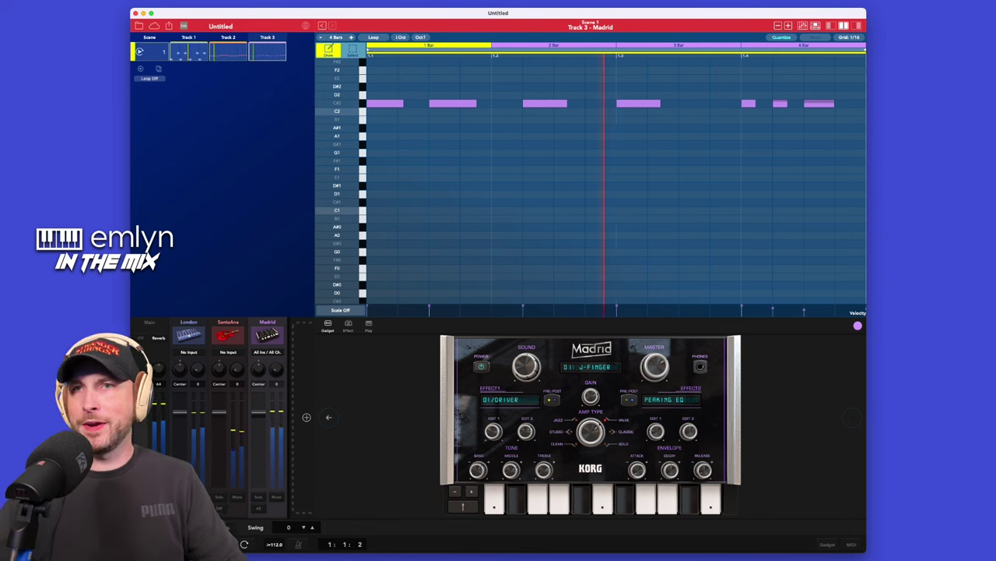
key(space)
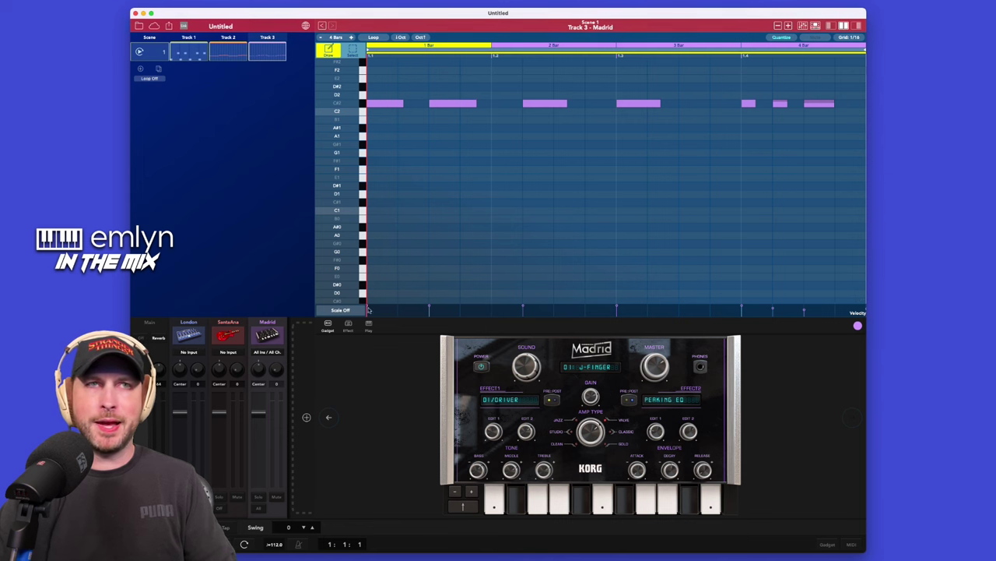
Open the Madrid clip's velocity editor and raise the two softer notes near the end of bar 1 during playback.
click(862, 311)
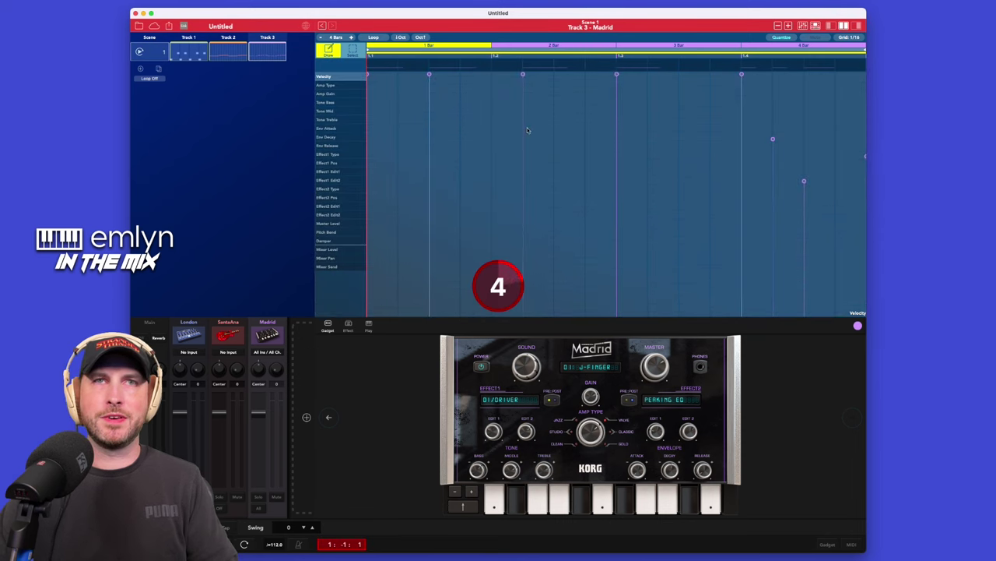
key(space)
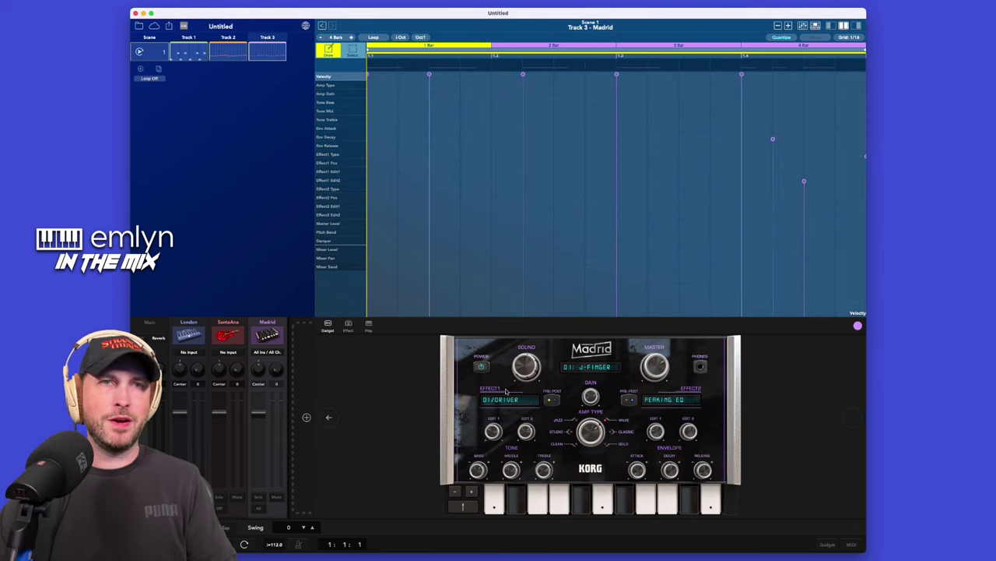
key(space)
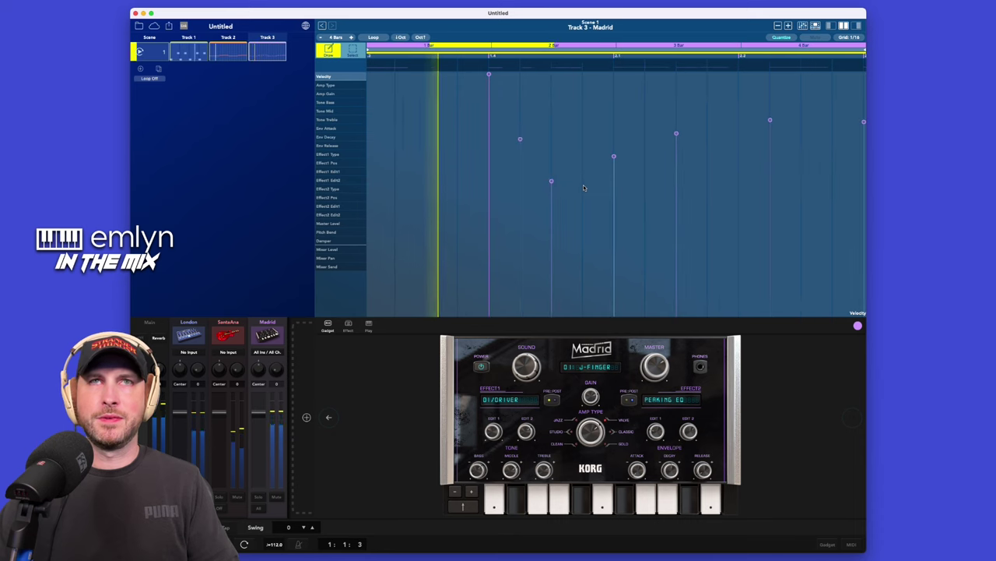
drag(520, 139, 519, 136)
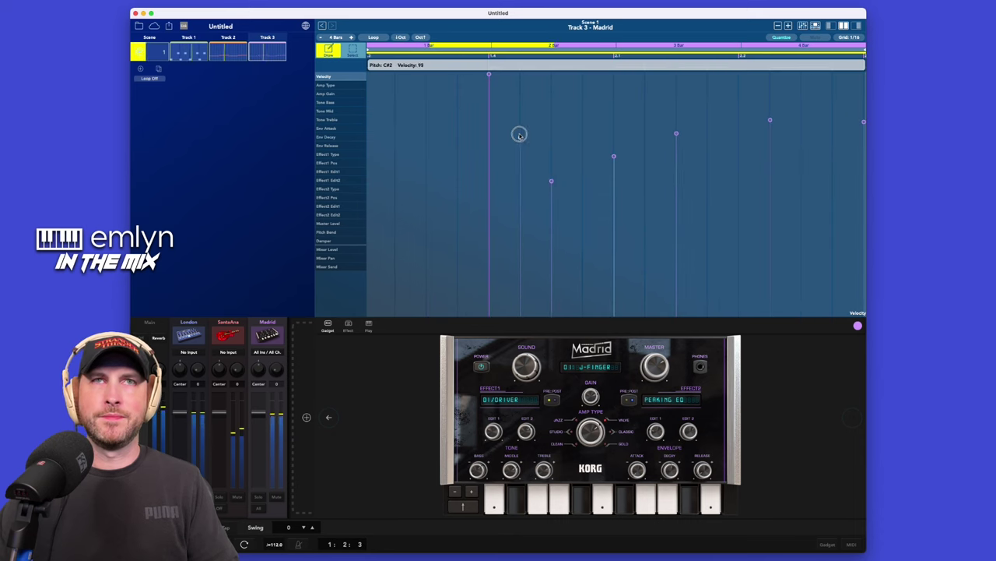
drag(519, 86, 520, 82)
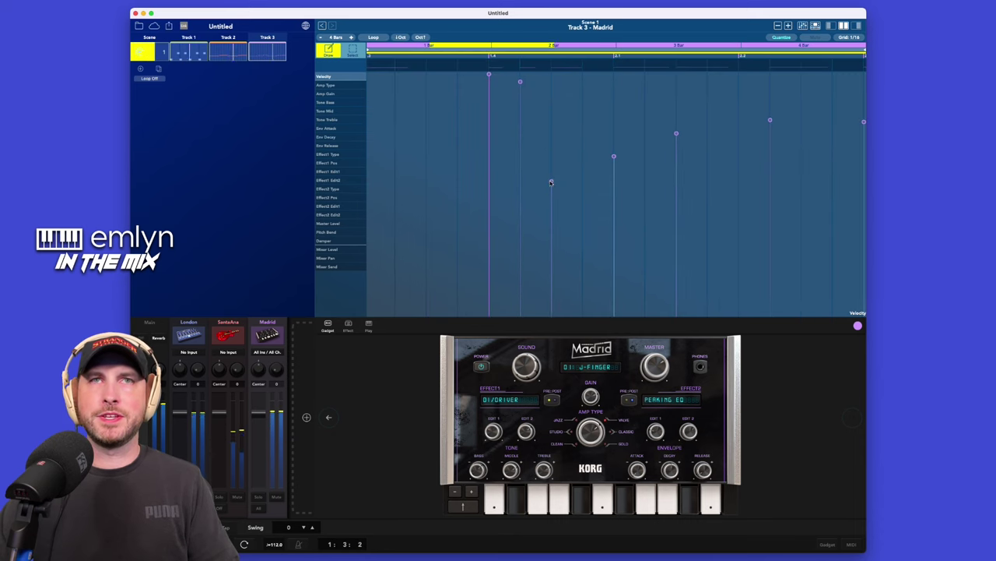
drag(551, 182, 553, 120)
Raise the velocities of the softer Madrid notes in bar 2, starting with the F2 on its first beat.
drag(614, 155, 615, 155)
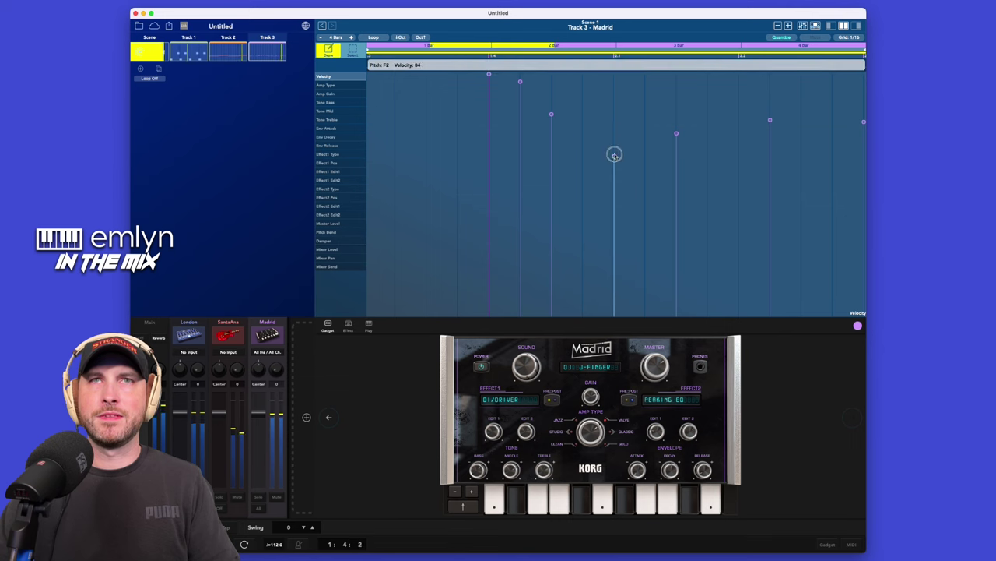
drag(616, 103, 614, 97)
drag(679, 134, 677, 94)
key(space)
drag(769, 119, 768, 95)
drag(731, 125, 732, 102)
Raise the velocities of the remaining softer Madrid notes from bar 2 through bar 4 while listening to the loop.
key(super+a)
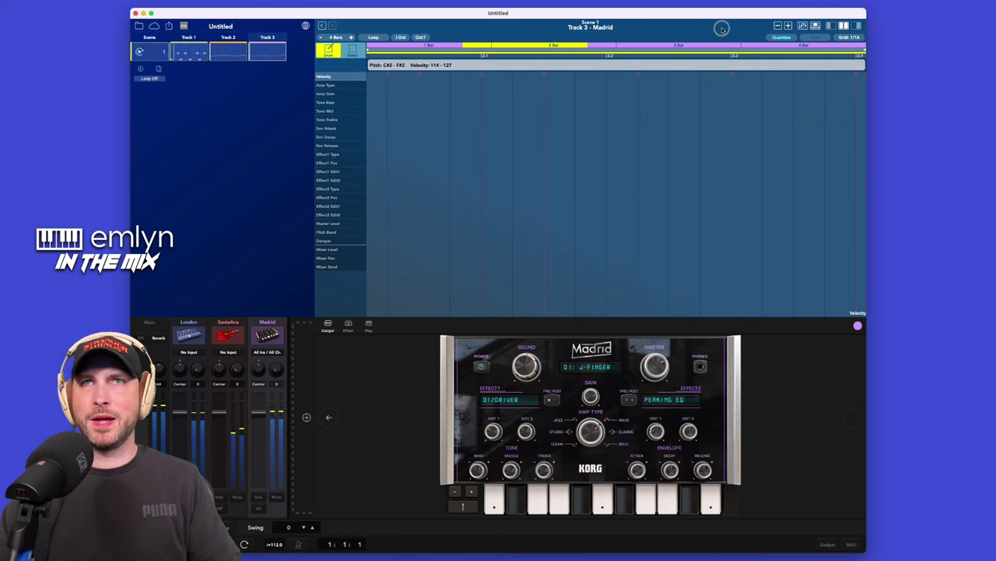
drag(727, 85, 723, 97)
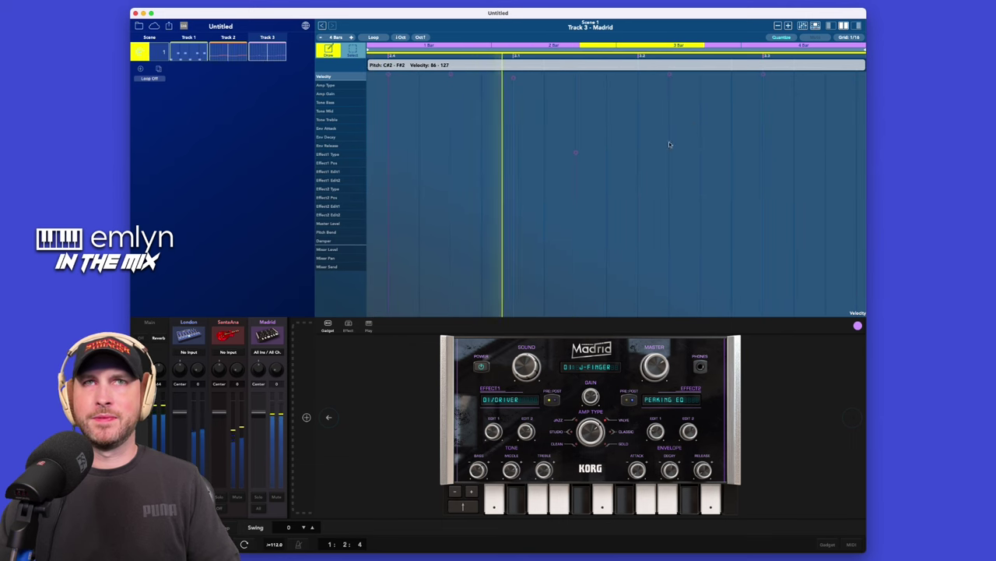
click(574, 153)
drag(575, 153, 576, 104)
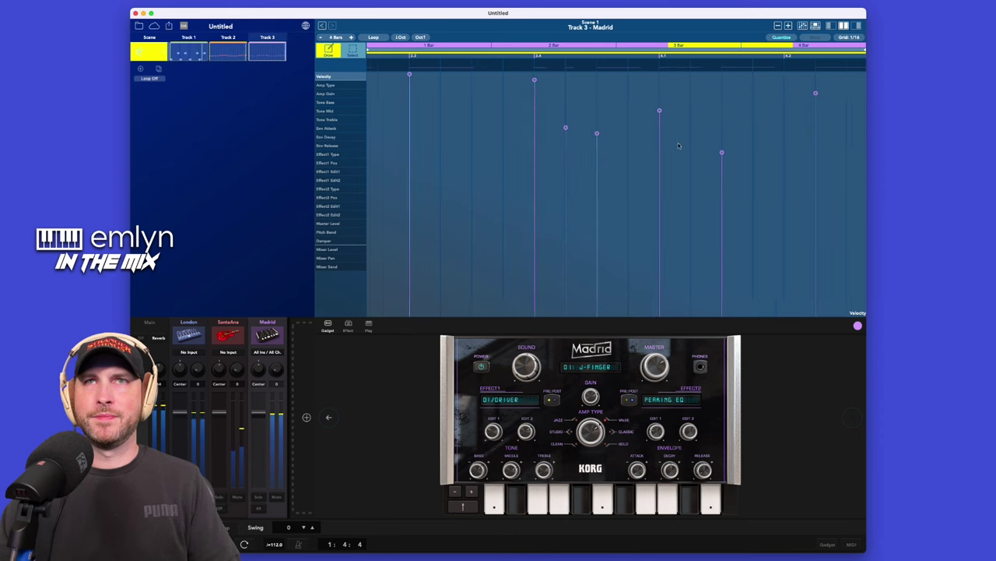
click(569, 156)
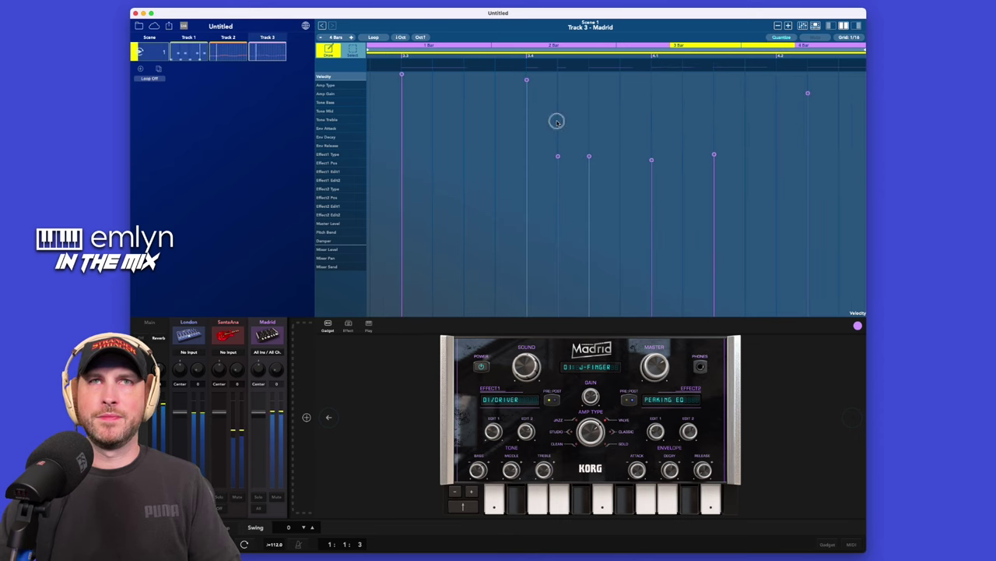
mouse_move(556, 121)
mouse_down()
mouse_move(722, 99)
mouse_move(552, 117)
mouse_up()
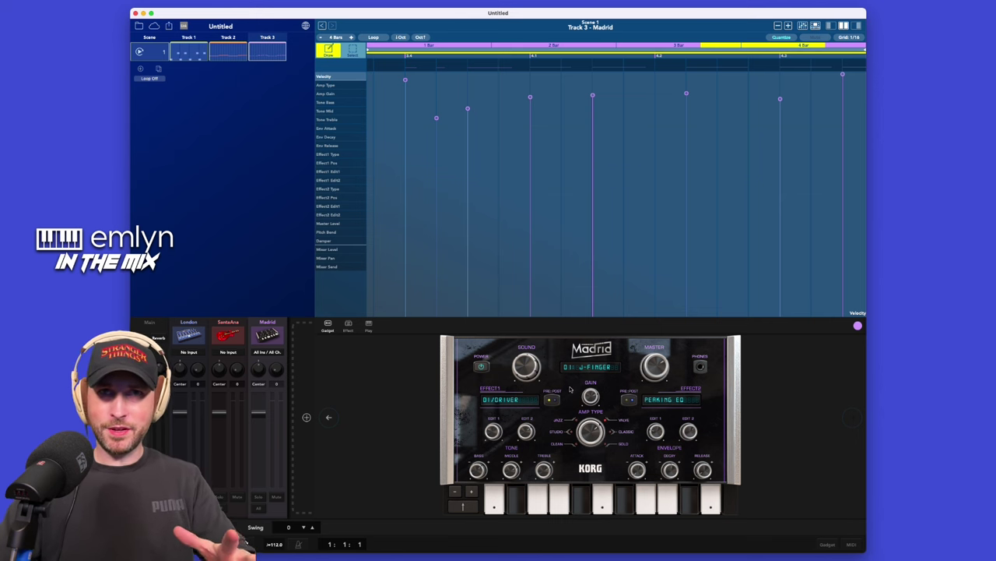
Audition Madrid's factory bass programs against the loop, from P-Finger2 through J-Fretless, then compare S-Finger1 and S-Finger2.
click(614, 371)
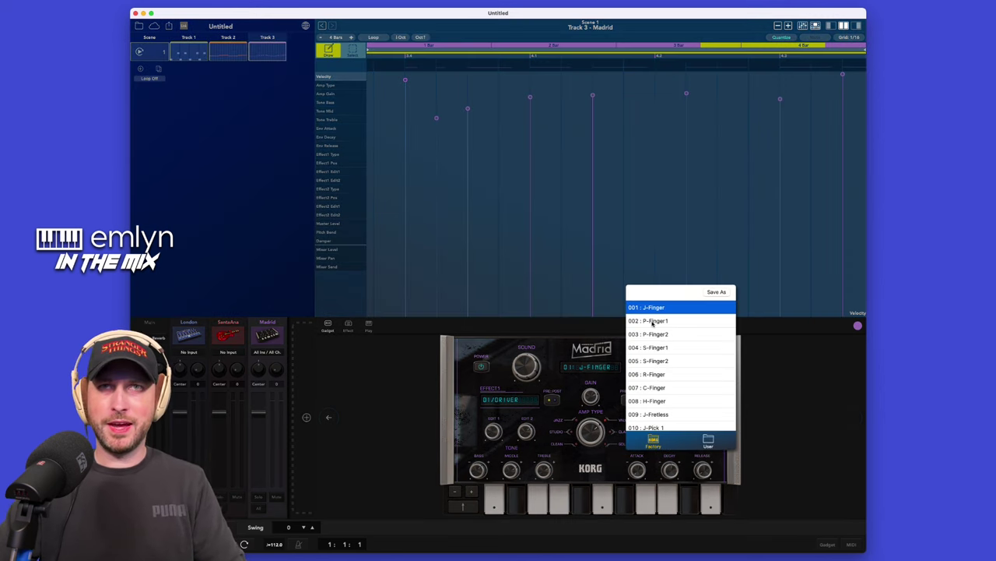
click(663, 334)
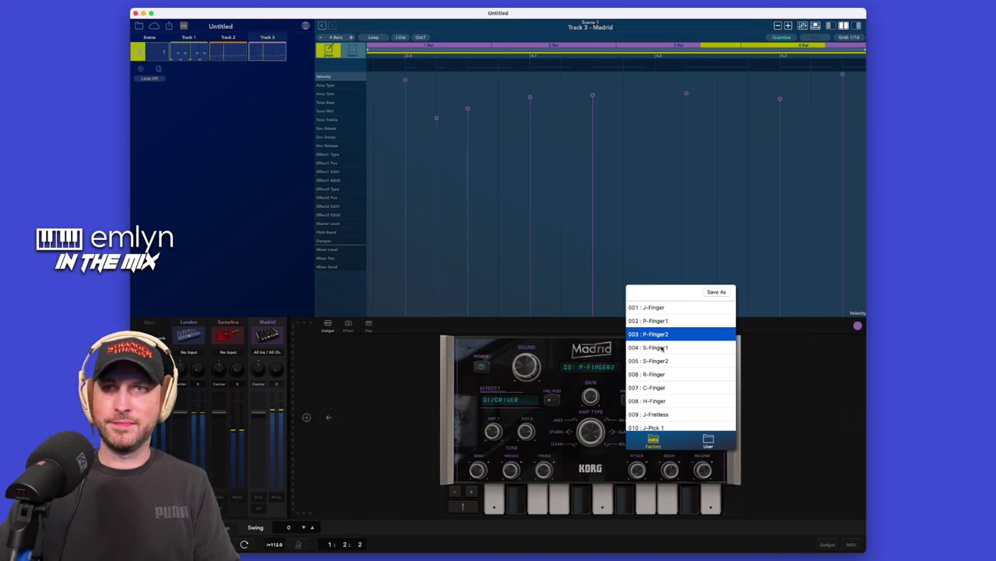
click(662, 348)
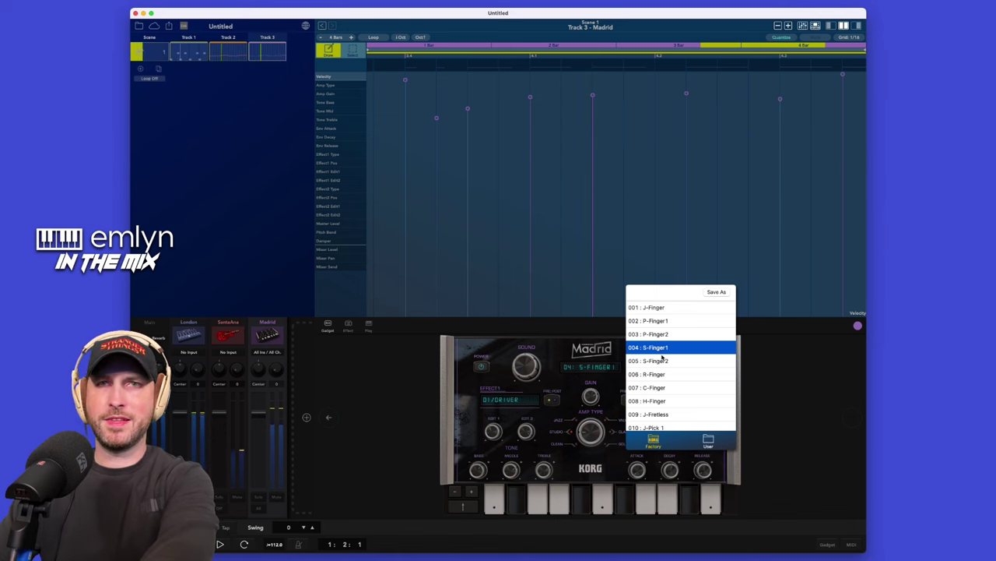
click(661, 361)
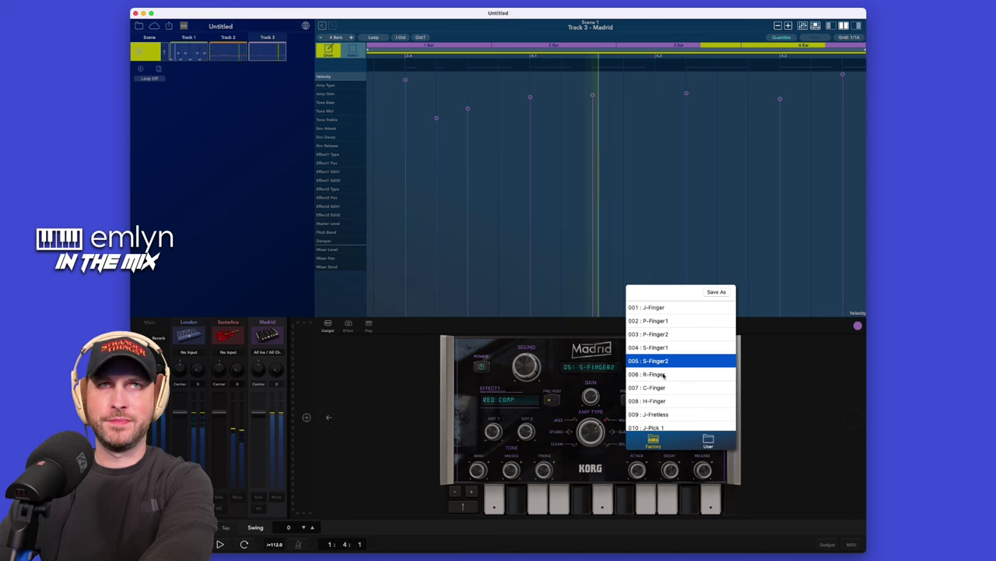
click(664, 375)
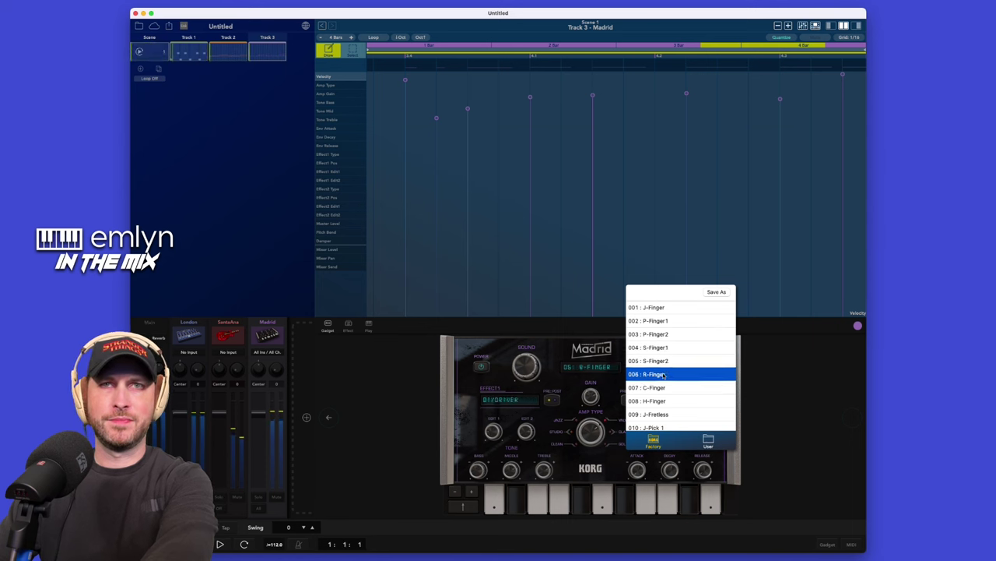
click(667, 388)
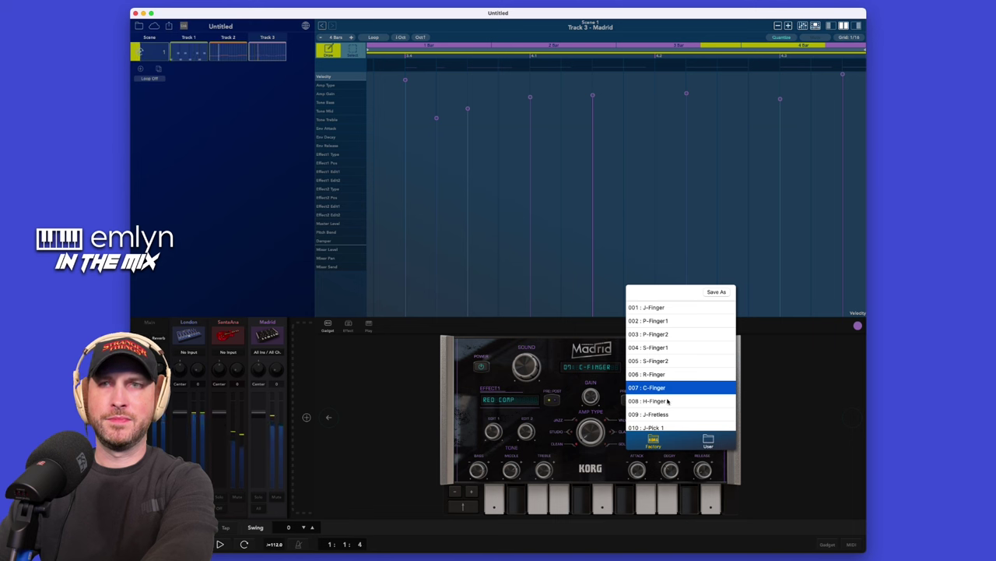
click(668, 401)
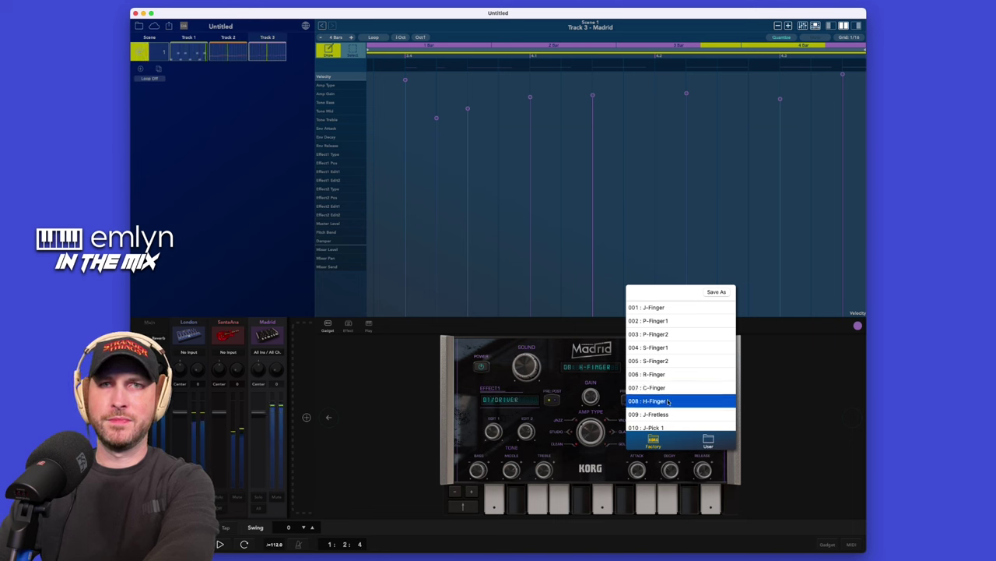
click(674, 416)
click(672, 348)
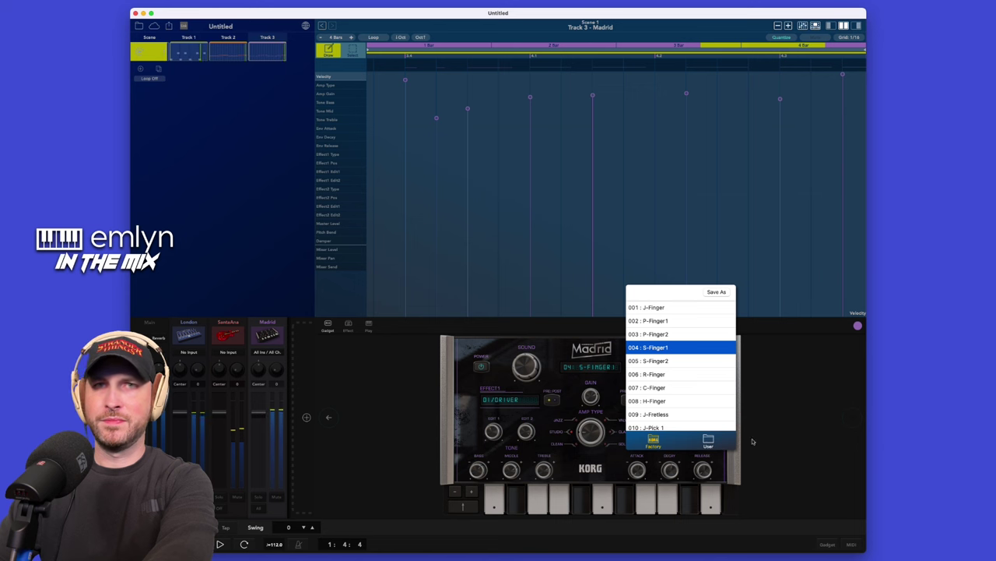
click(674, 361)
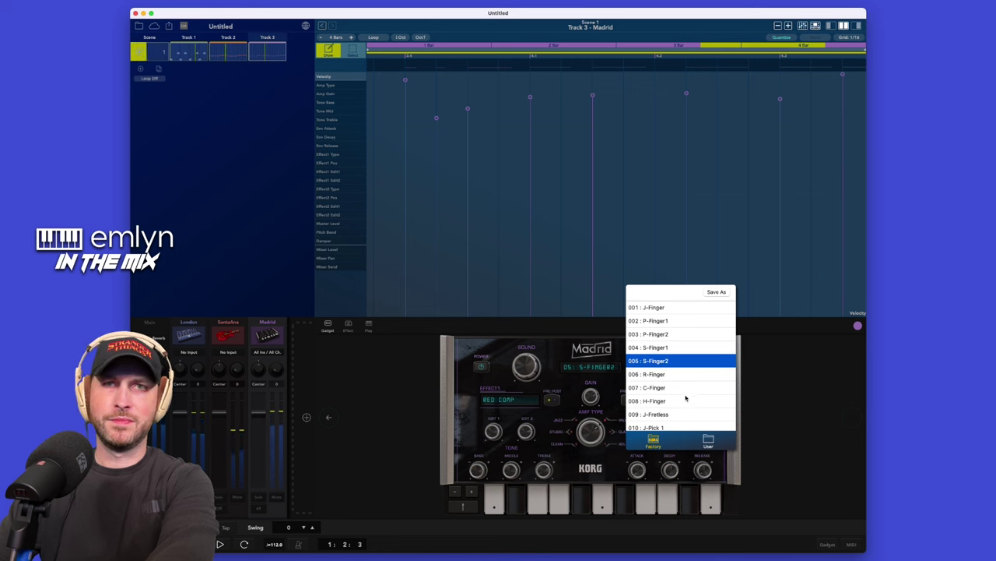
Set Madrid's sound program to the factory preset 010 : J-Pick 1.
scroll(684, 401, down, 2)
click(675, 391)
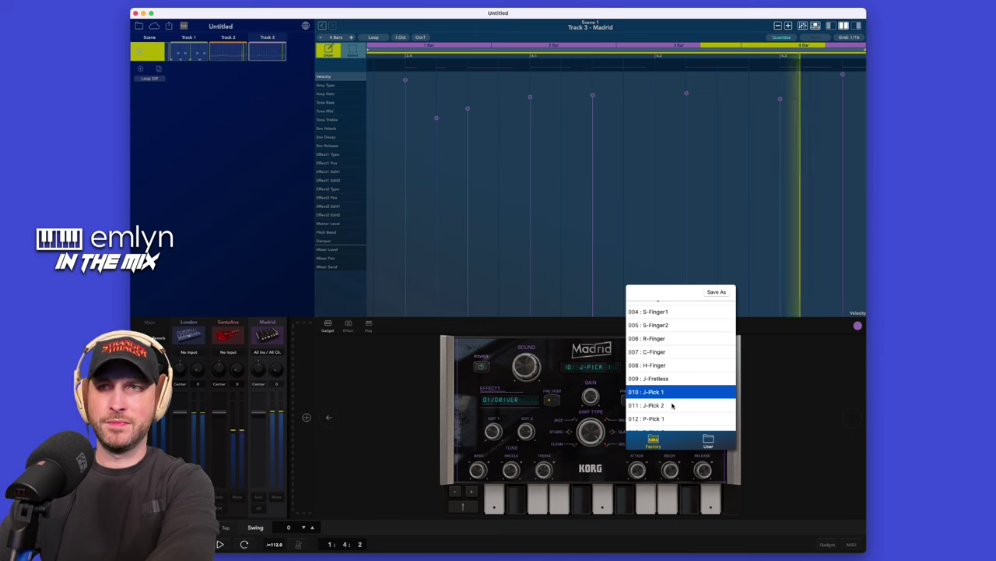
click(790, 402)
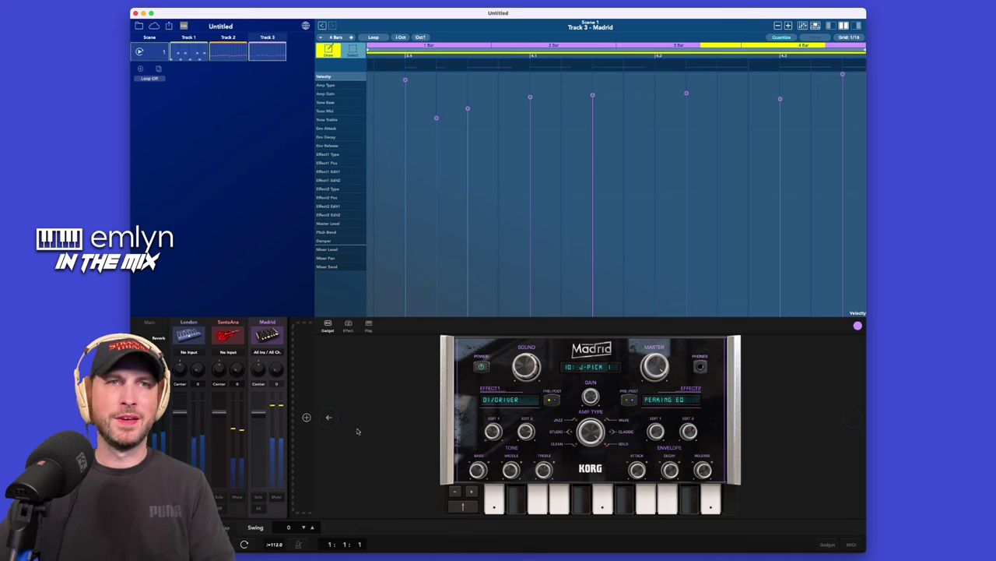
Hide the swing settings, add a second scene and copy the London, SantaAna and Madrid clips from Scene 1 into it.
mouse_move(262, 417)
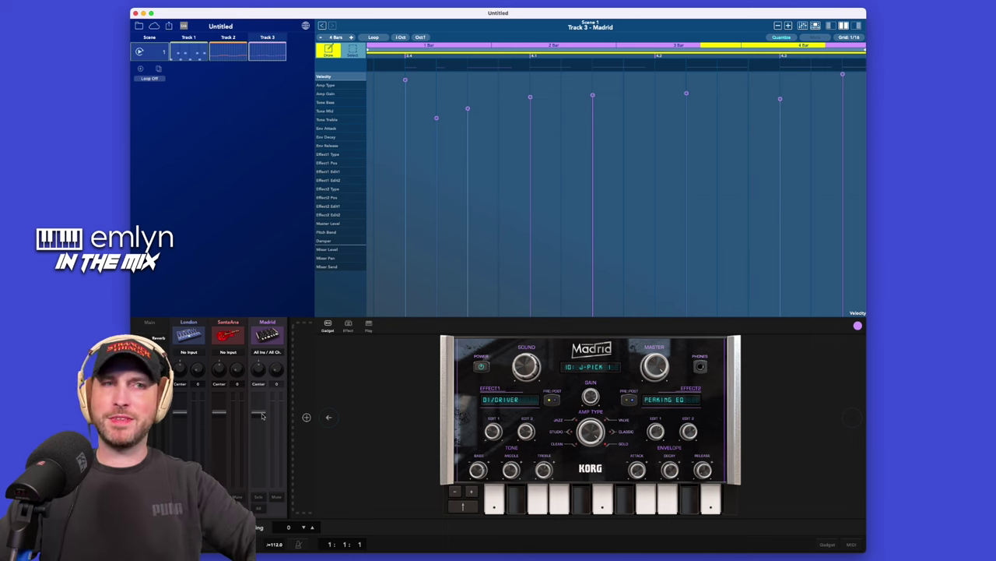
click(319, 517)
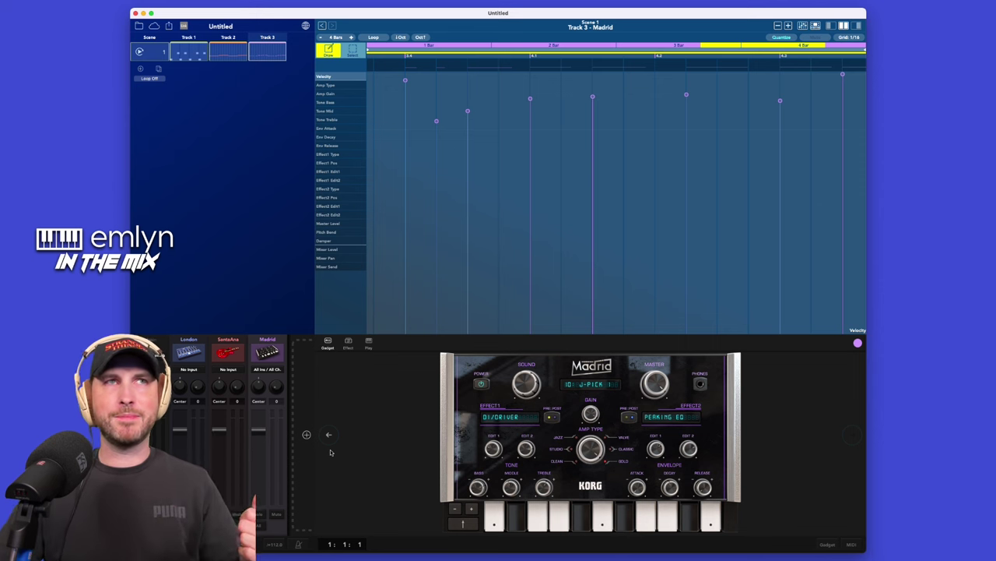
click(191, 54)
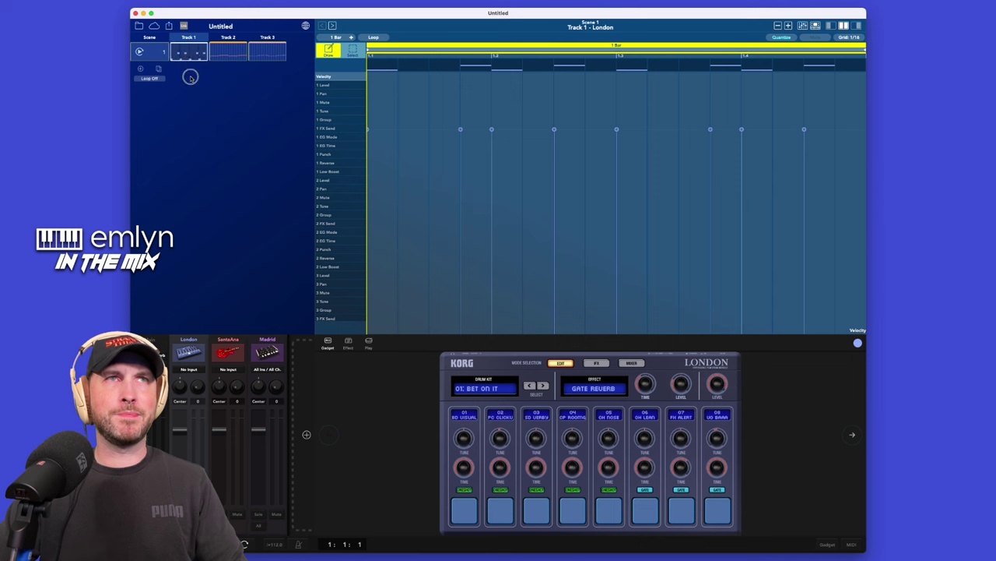
click(141, 70)
drag(191, 60, 193, 73)
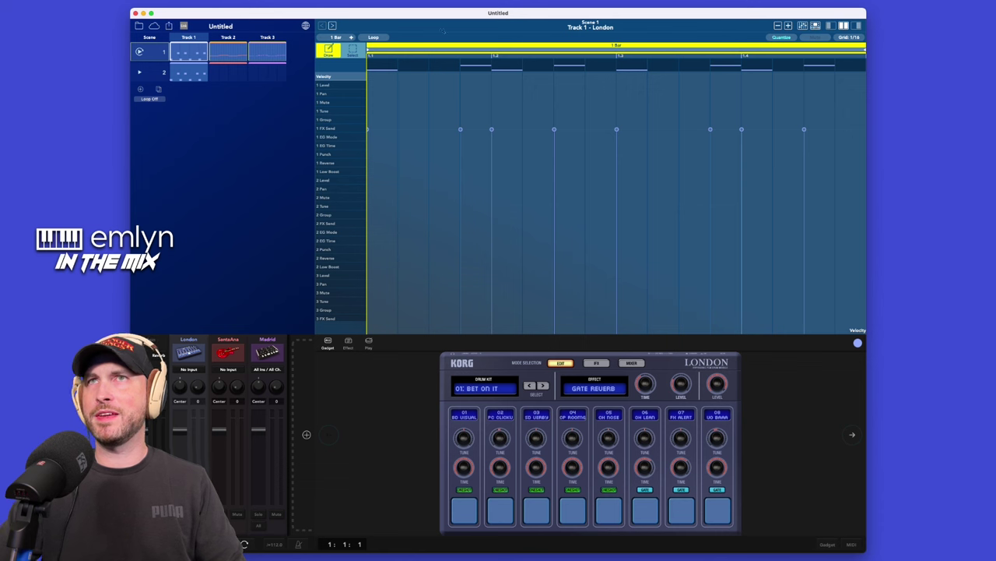
click(227, 56)
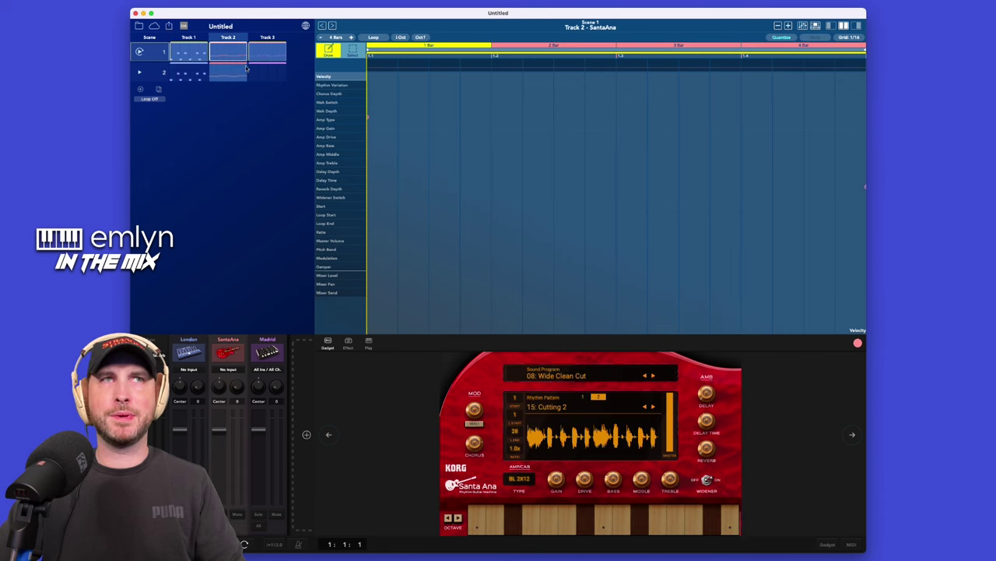
click(263, 60)
Clear the SantaAna clip in Scene 2, play the scene and return to Scene 1.
click(144, 53)
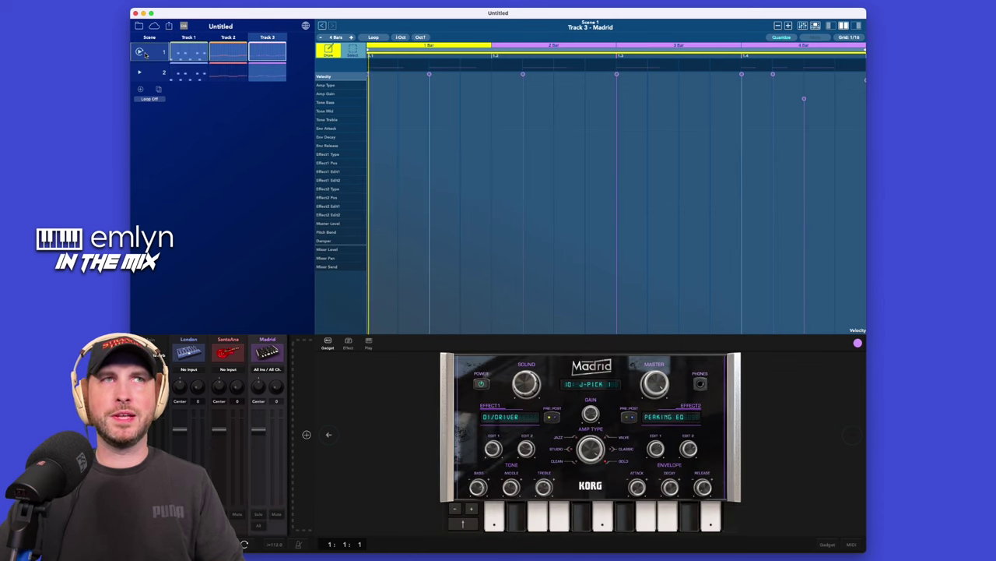
click(162, 74)
click(229, 73)
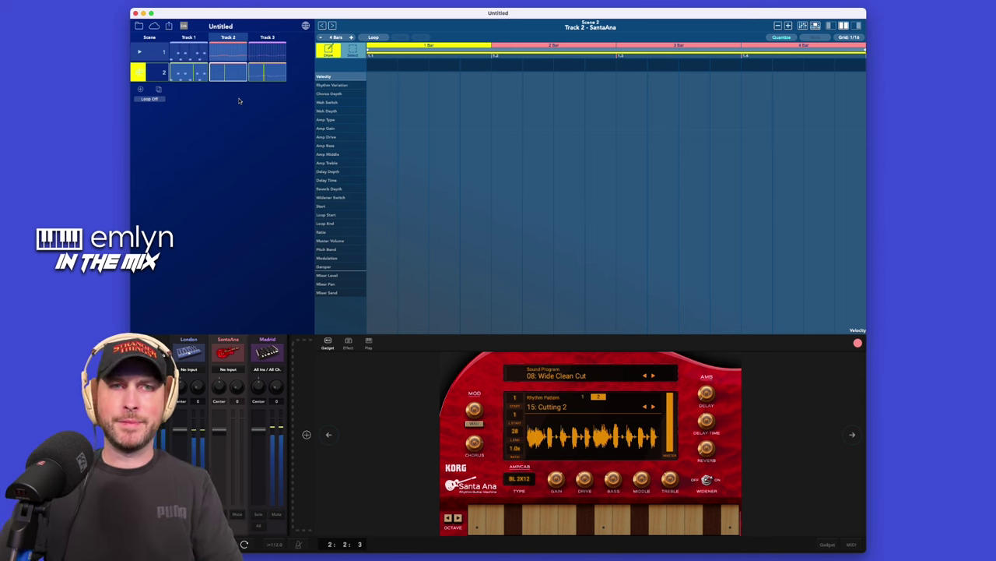
click(140, 71)
click(146, 55)
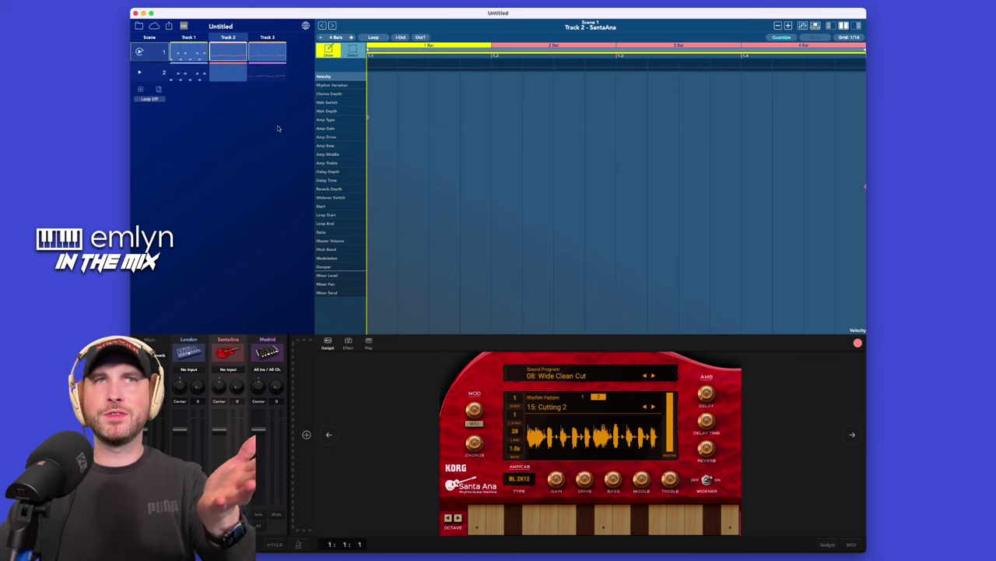
Widen the scene area and add the Sydney loop sampler from the Drums / SE gadgets as Track 4.
drag(313, 197, 452, 190)
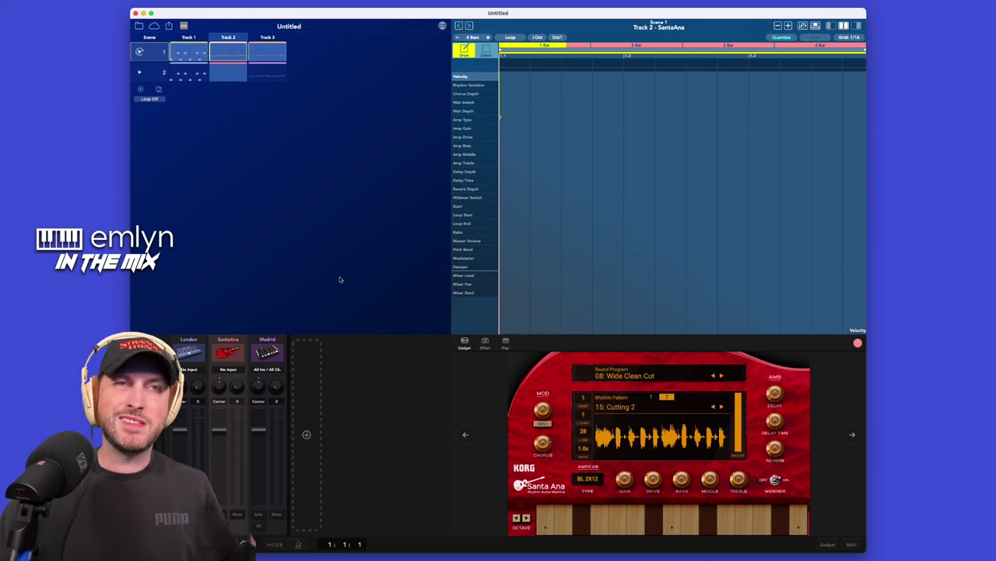
click(306, 435)
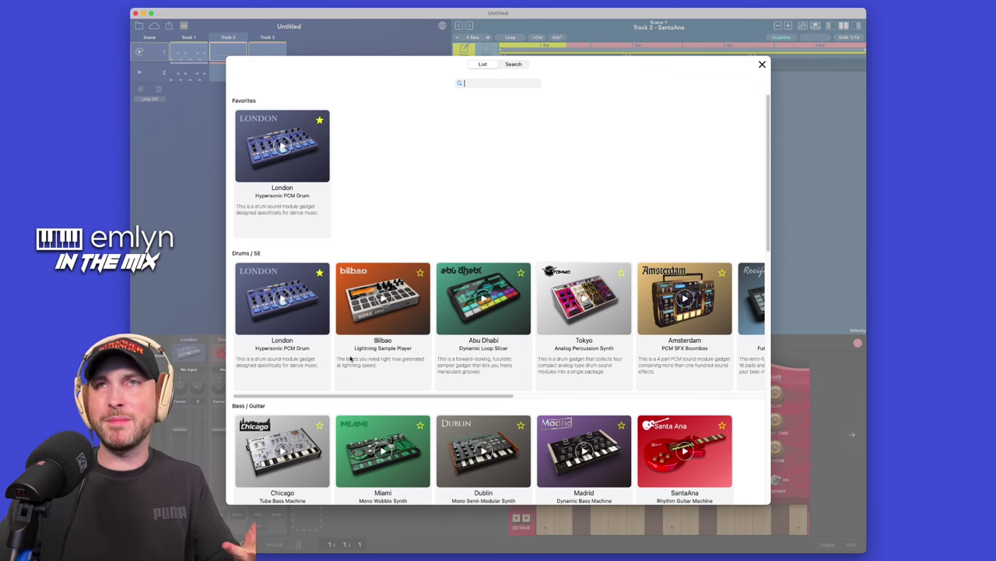
scroll(507, 392, right, 1)
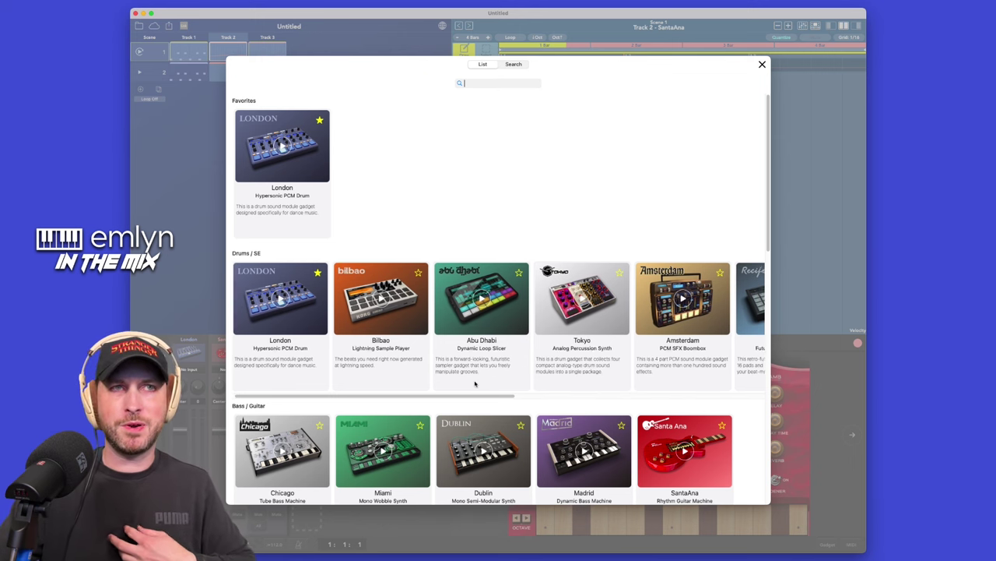
scroll(475, 327, right, 10)
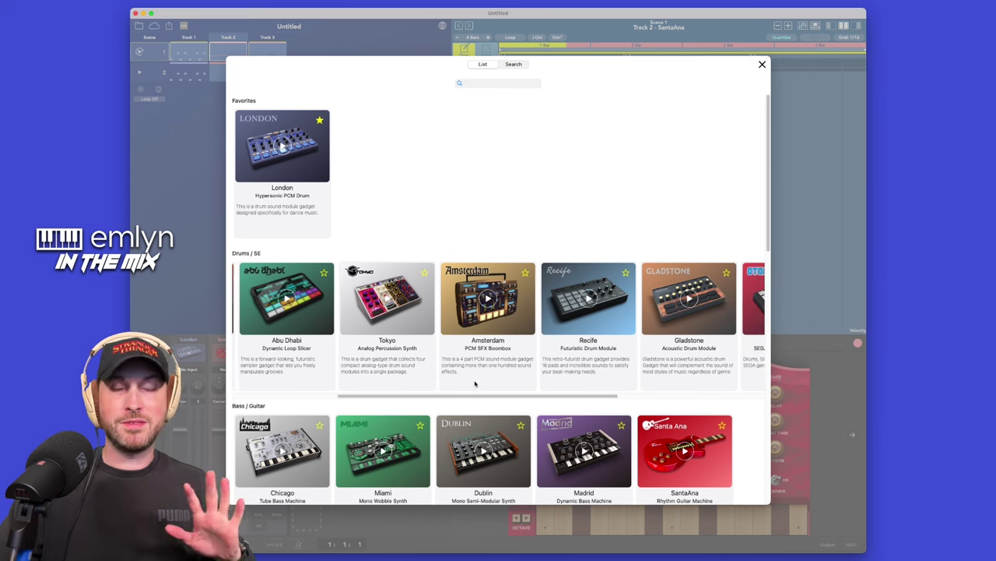
scroll(475, 383, right, 3)
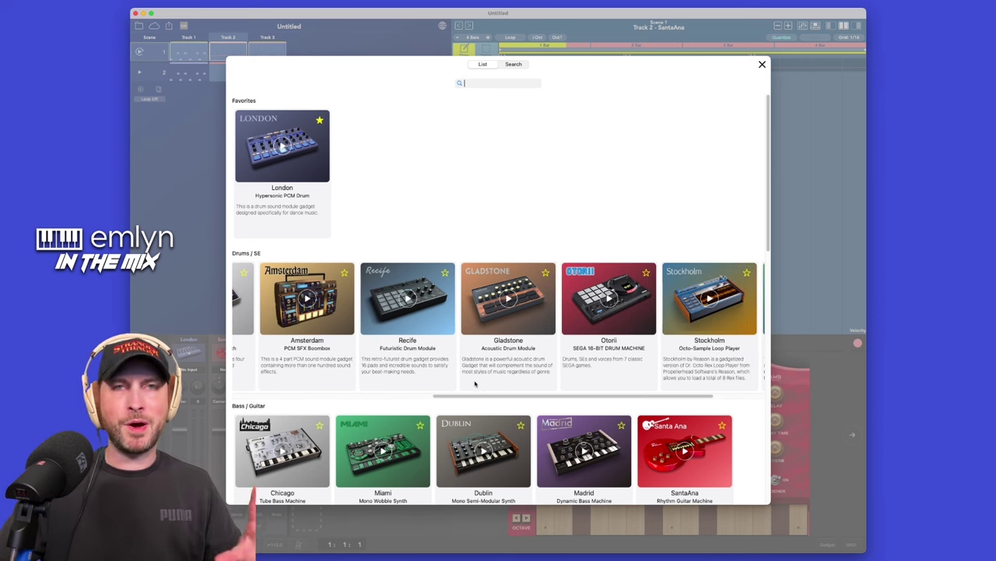
scroll(475, 383, right, 3)
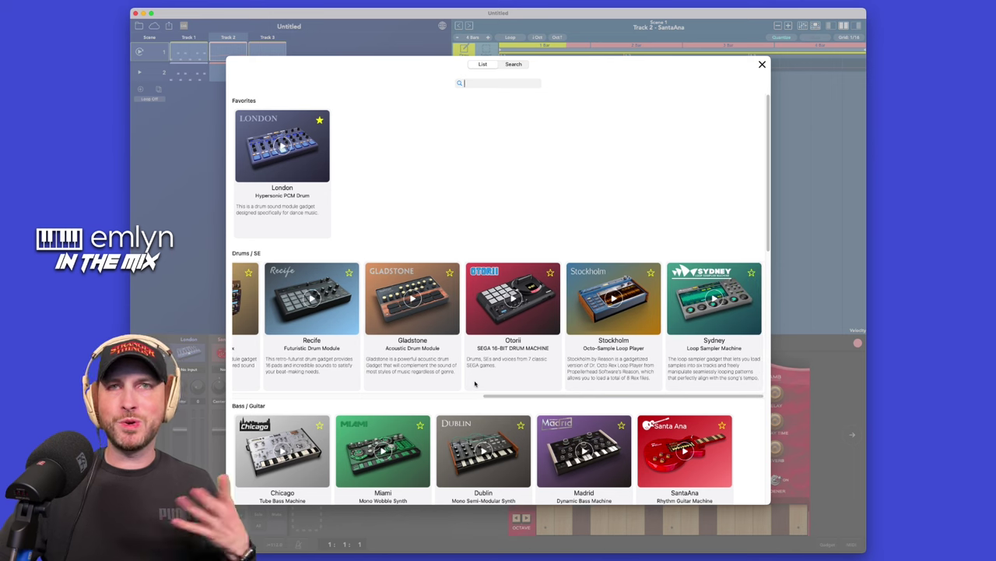
click(685, 324)
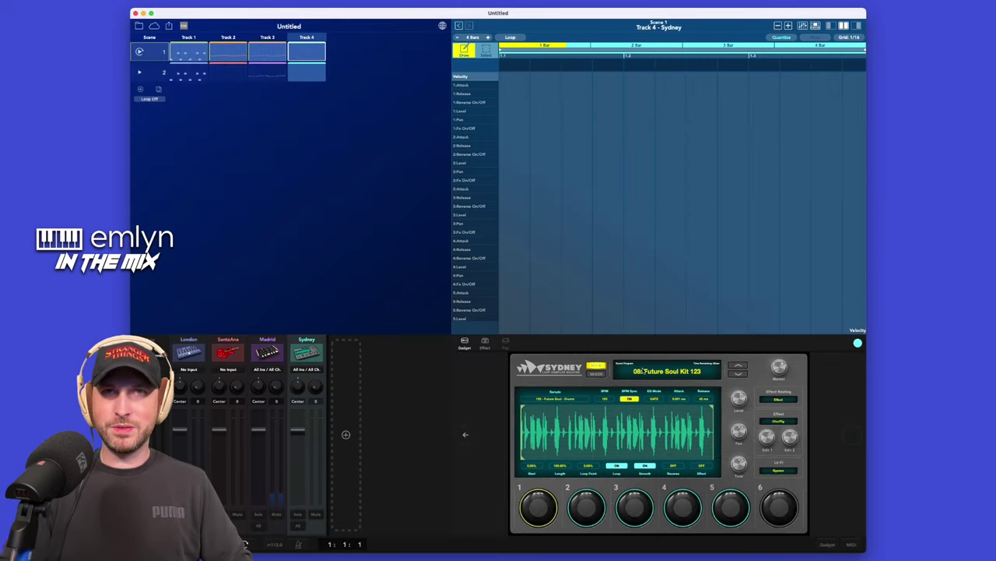
Set the Madrid track's MIDI input to No Input.
click(260, 526)
scroll(234, 451, down, 2)
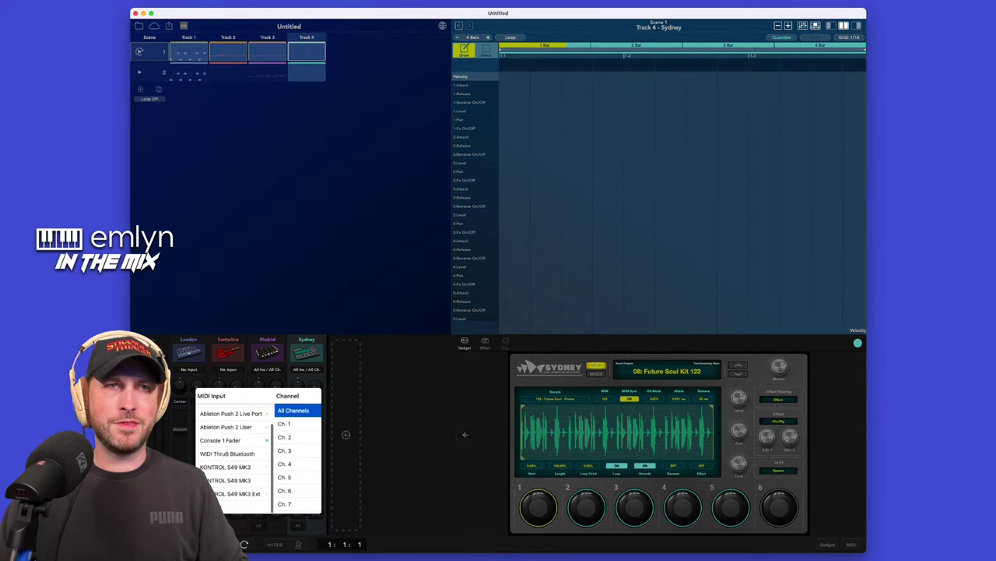
click(408, 484)
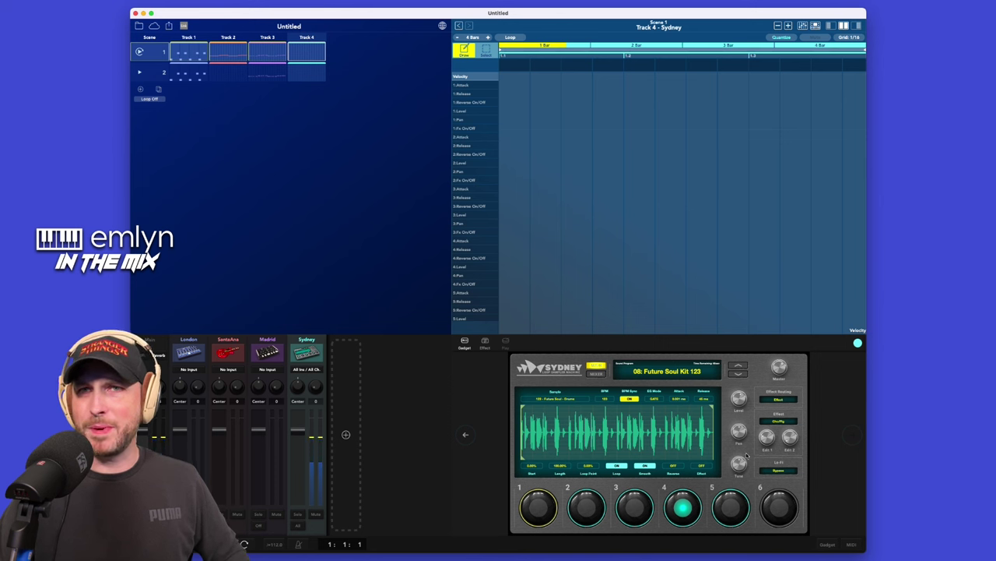
Select pad 4 in Sydney's Future Soul Kit 123 to examine its sample and loop settings.
click(684, 510)
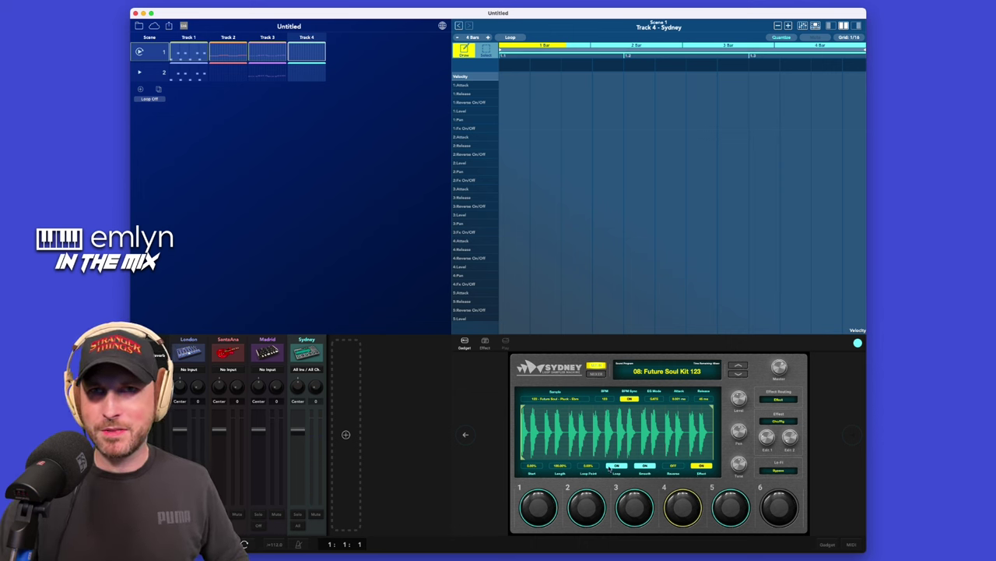
click(690, 513)
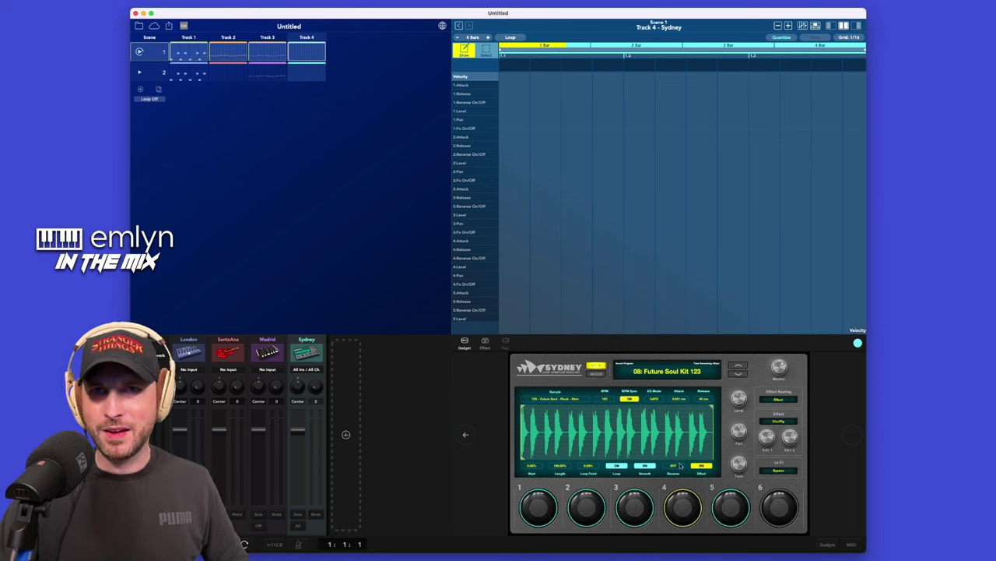
Play Scene 1 briefly with Sydney's pad 4 selected and stop playback.
click(705, 466)
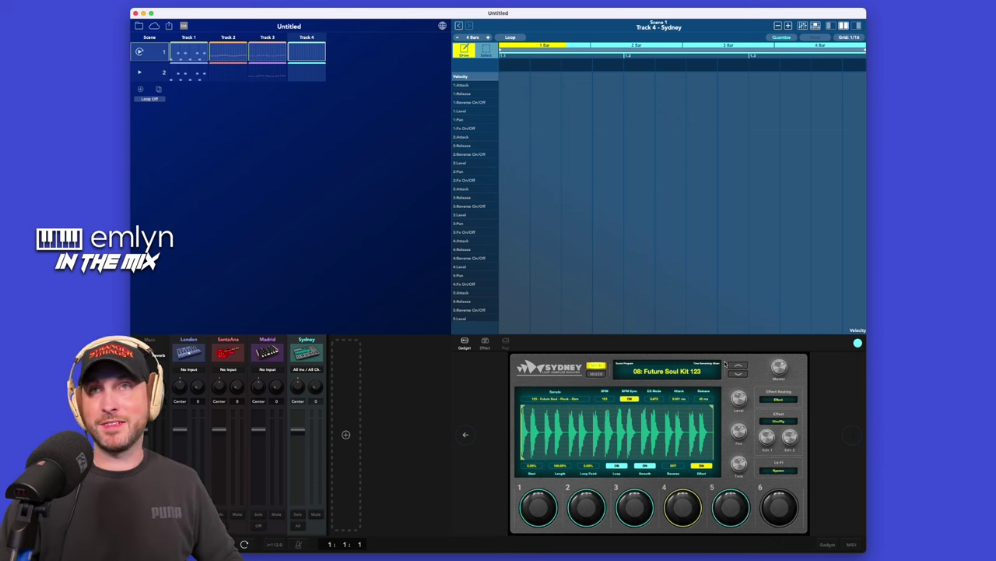
key(space)
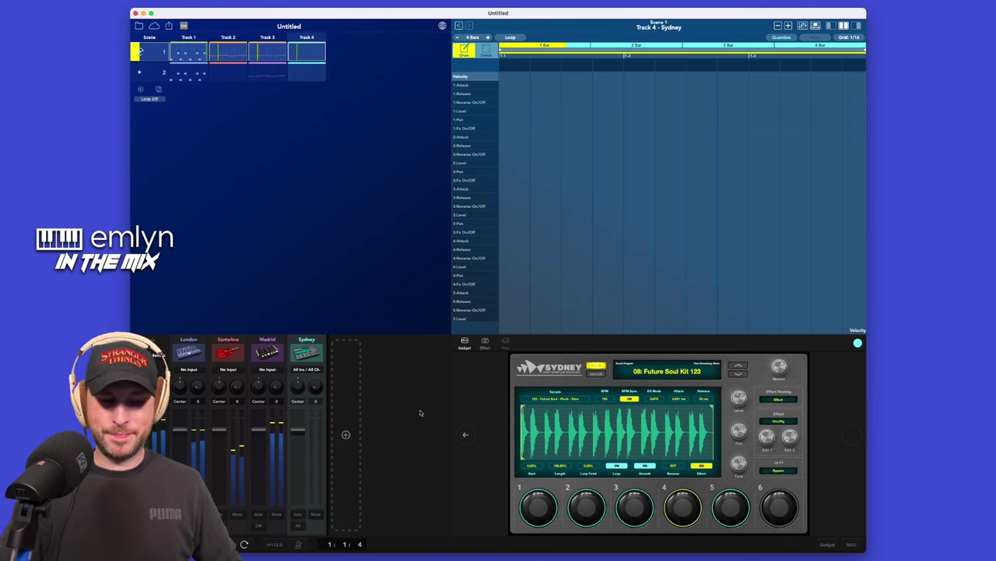
key(space)
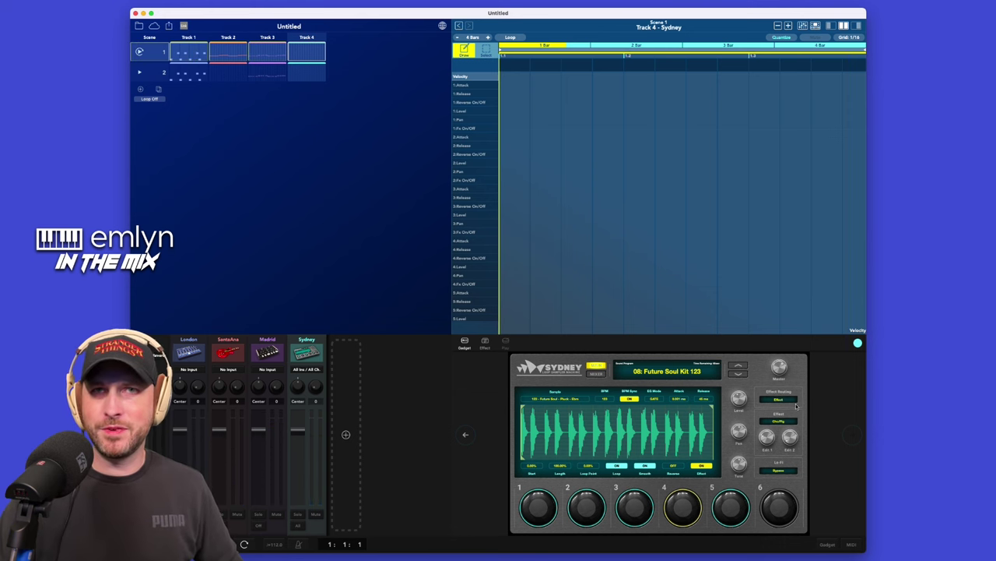
Load Sydney's Synthwave Kit 114 program, view its mixer page and return to the sample page.
click(738, 374)
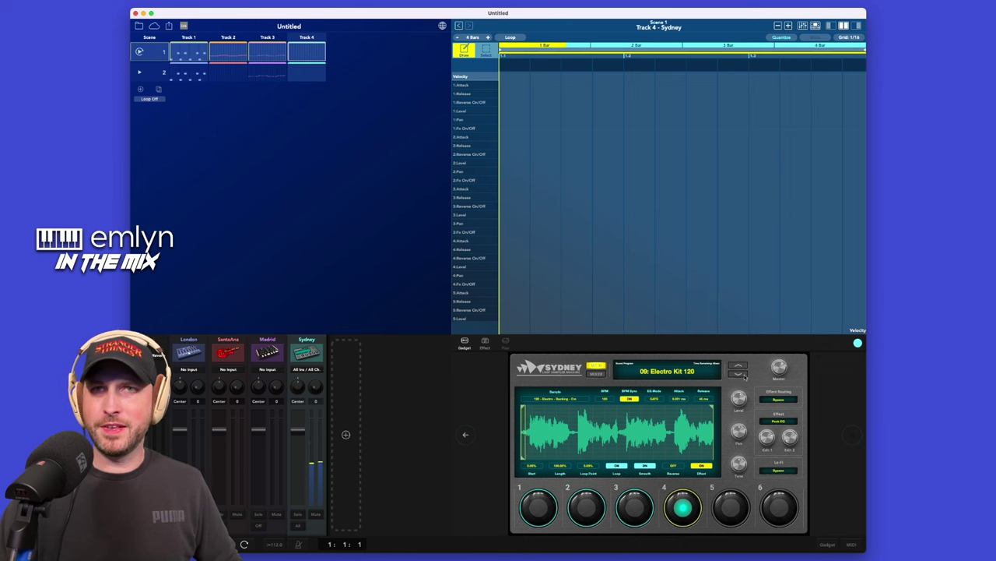
click(740, 376)
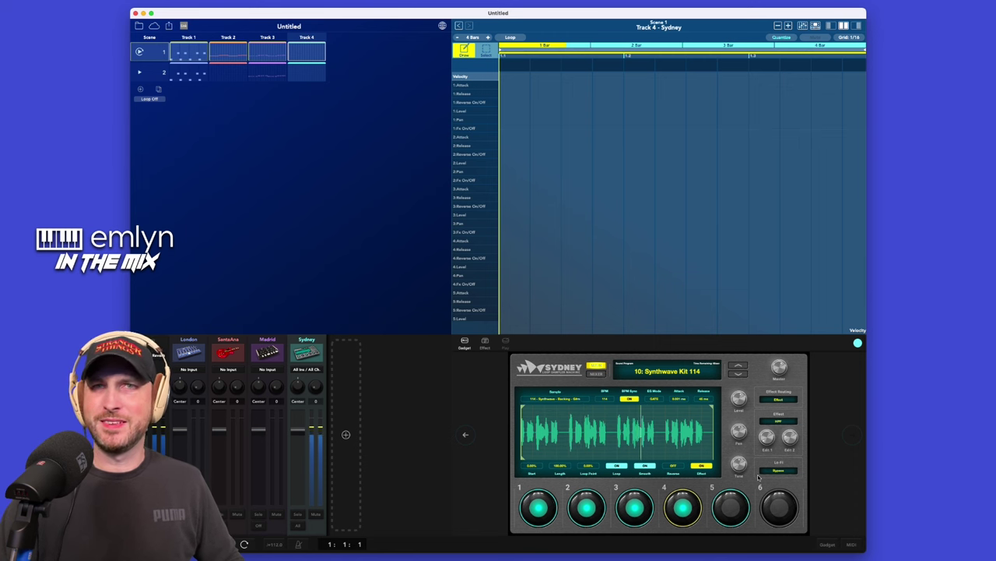
click(596, 374)
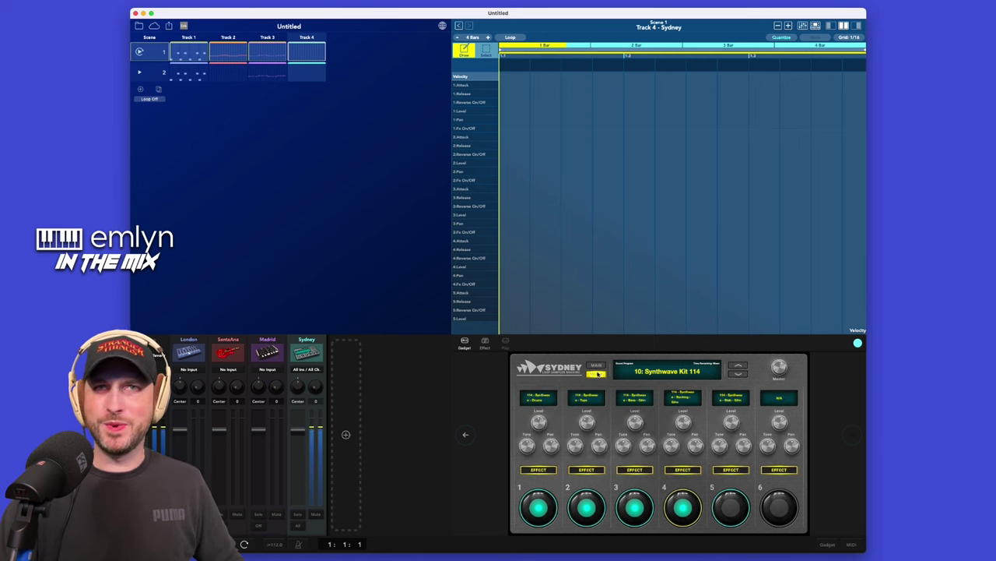
click(597, 367)
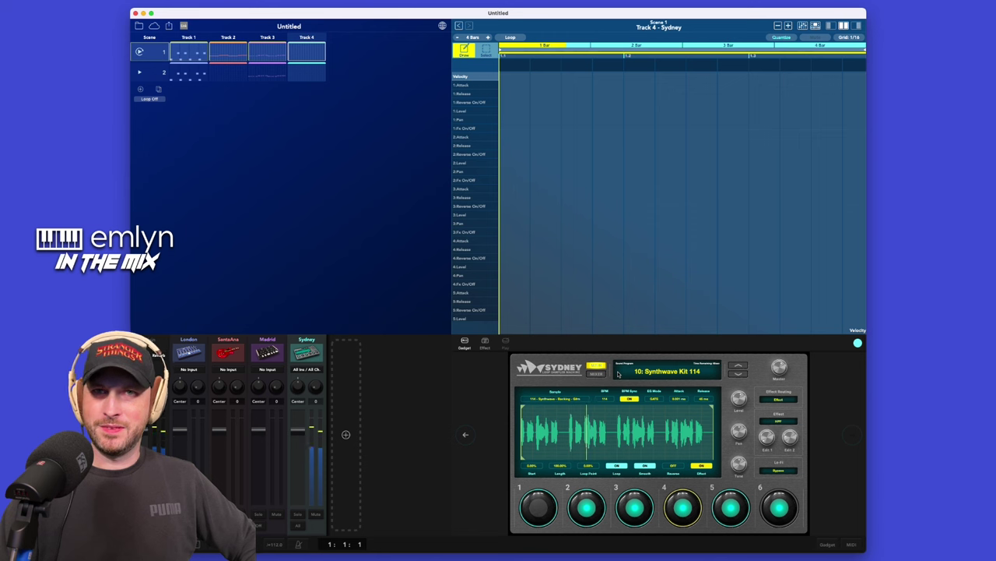
key(space)
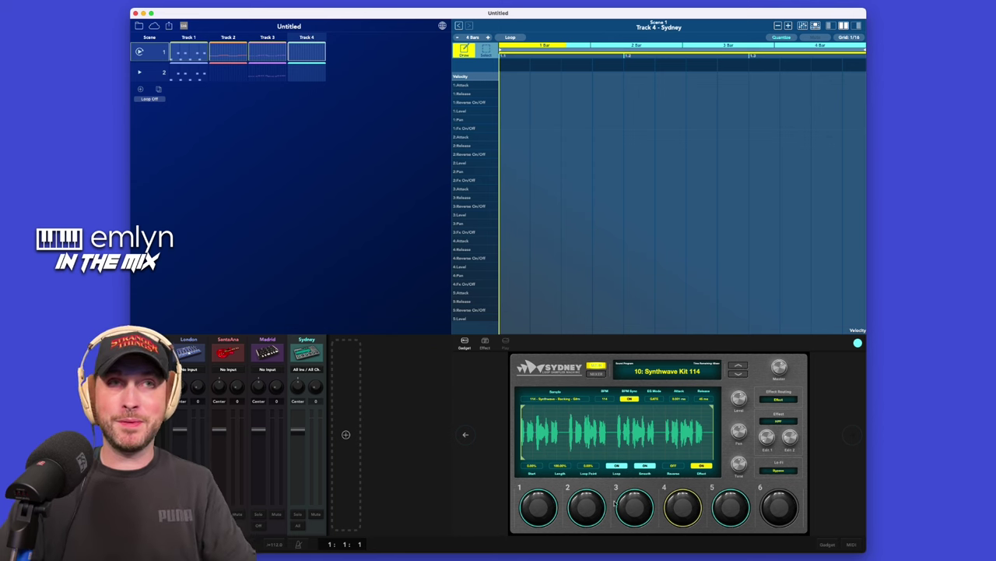
Browse the Drums / SE and Synth gadgets and add the Vancouver layering melody sampler as Track 5.
click(346, 435)
scroll(421, 460, down, 3)
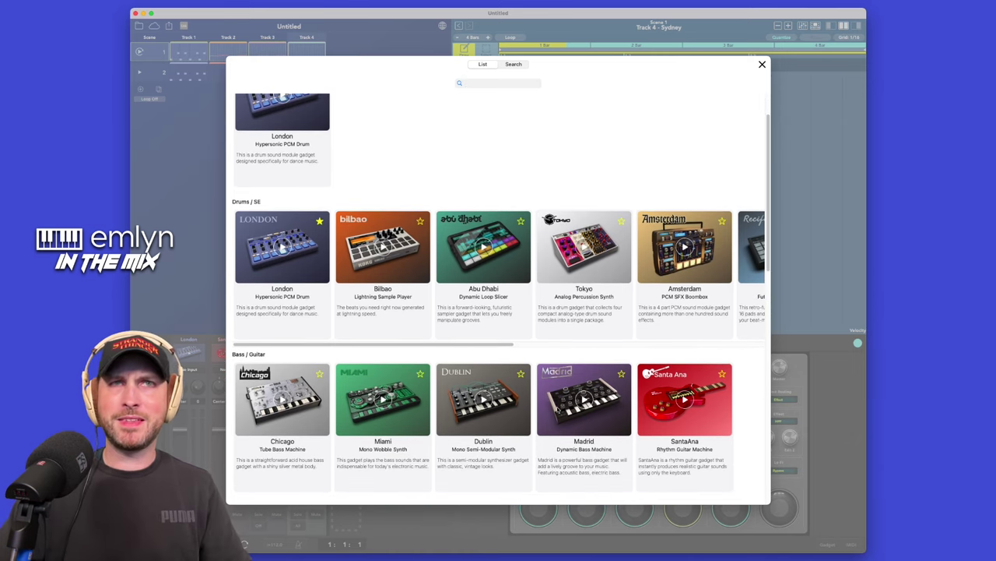
scroll(629, 320, right, 5)
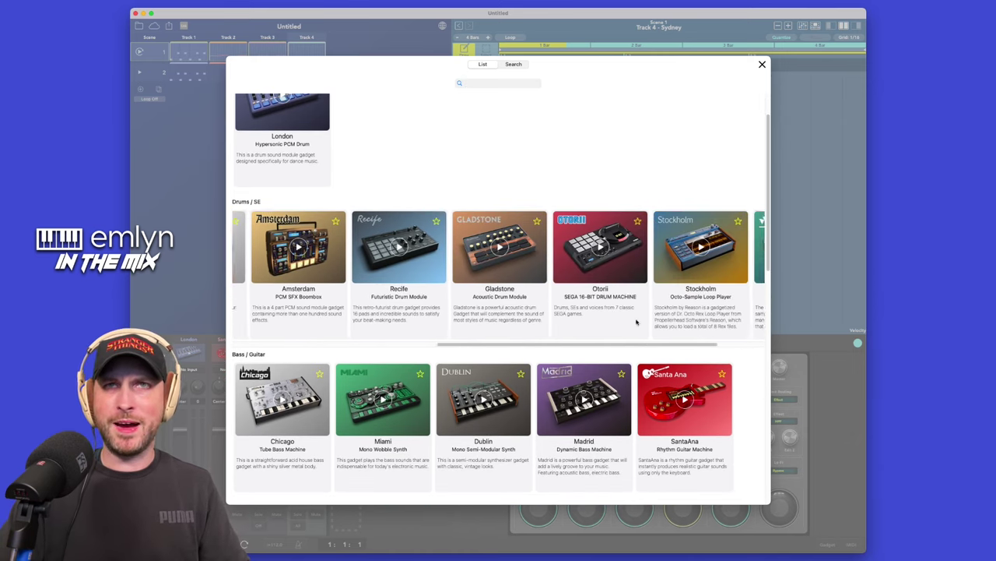
scroll(635, 321, left, 5)
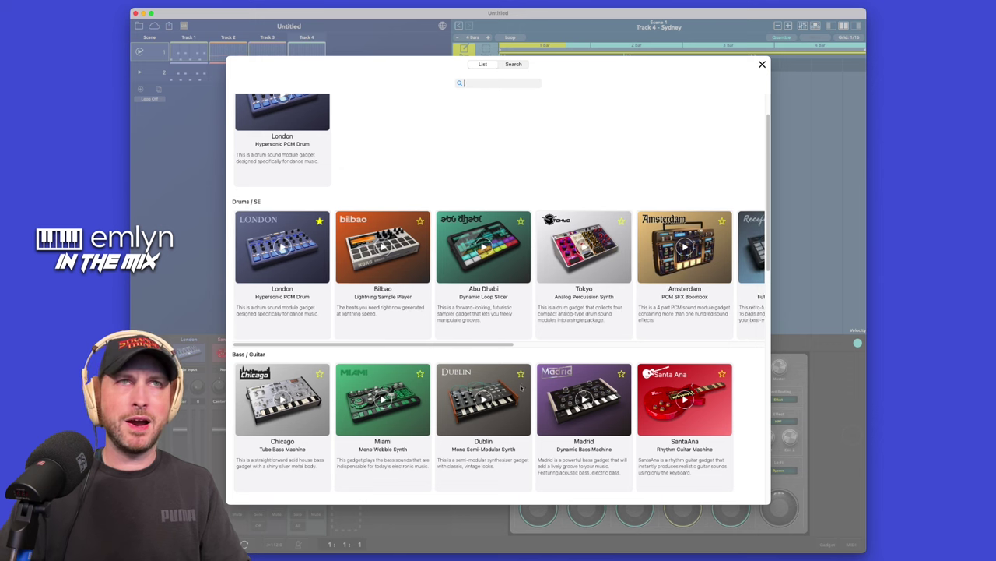
scroll(627, 322, down, 3)
scroll(517, 389, down, 3)
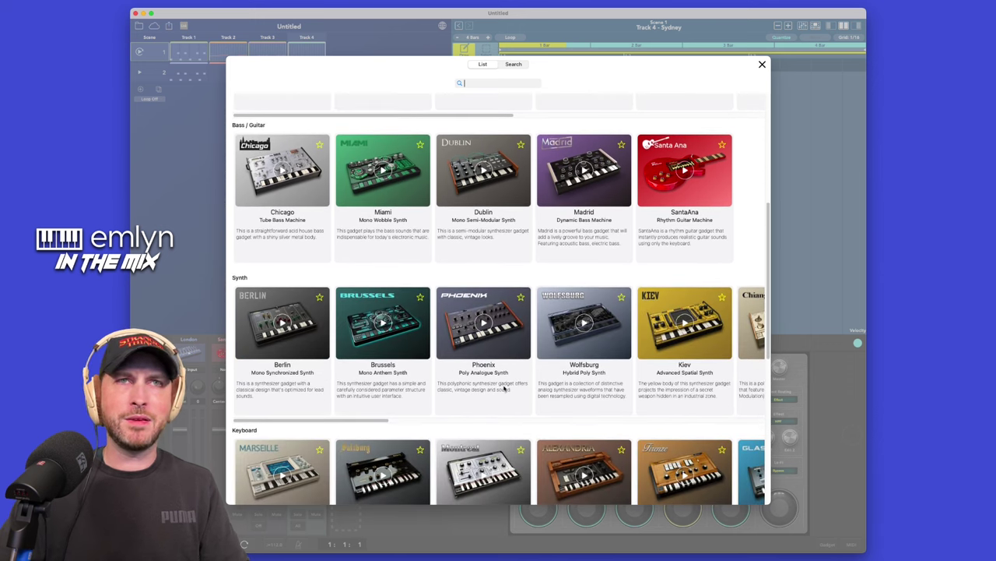
scroll(439, 351, right, 6)
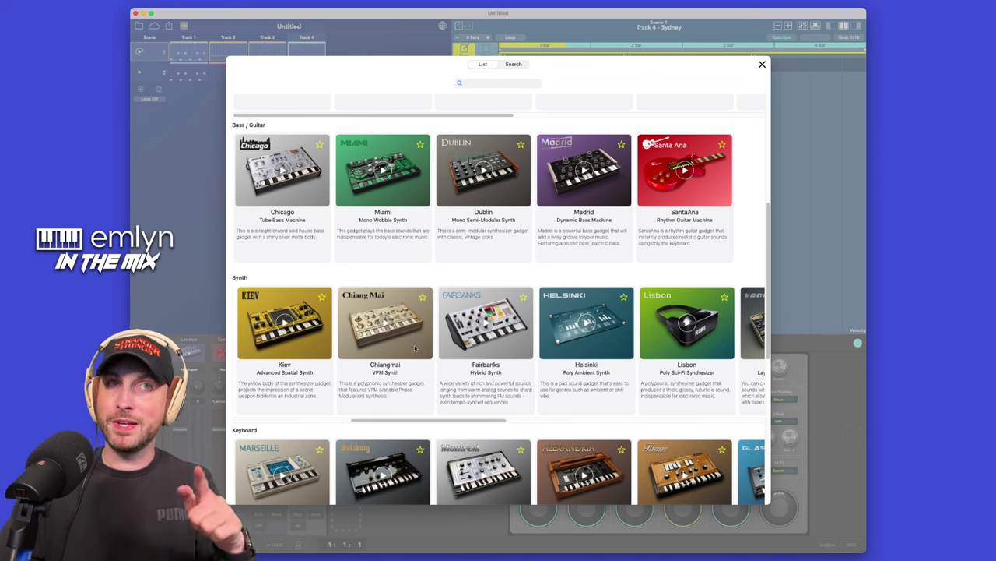
scroll(420, 349, right, 2)
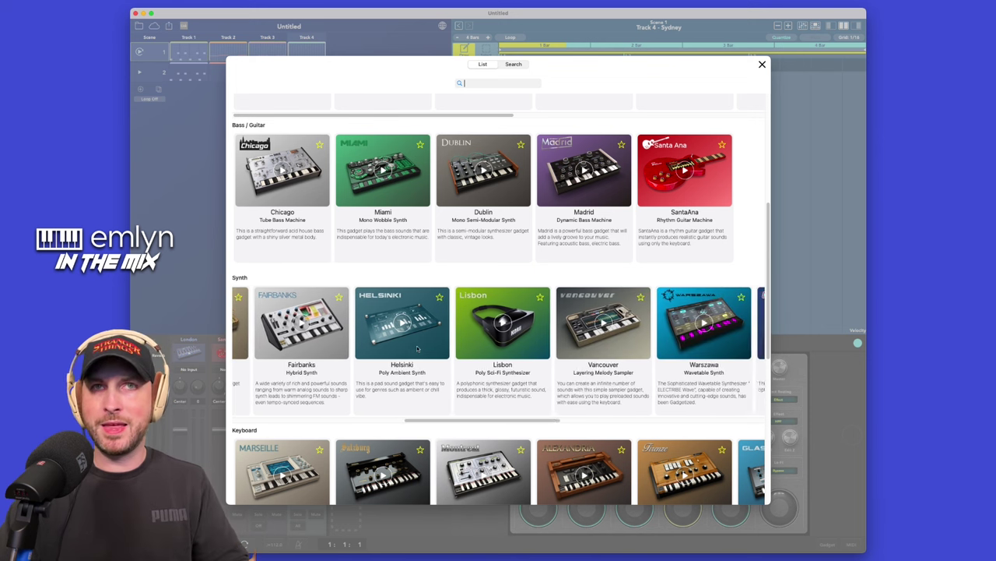
scroll(417, 347, right, 4)
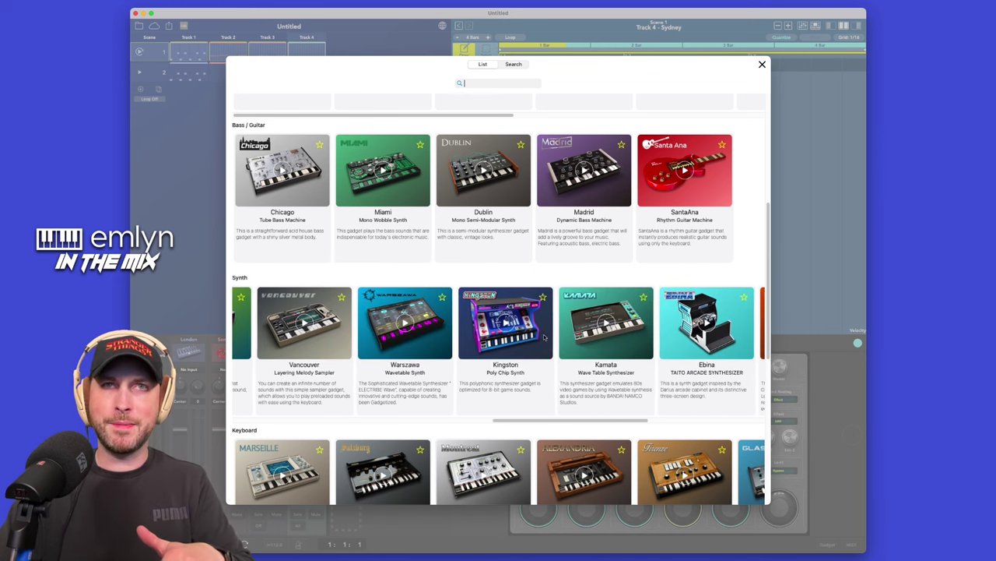
scroll(525, 344, right, 1)
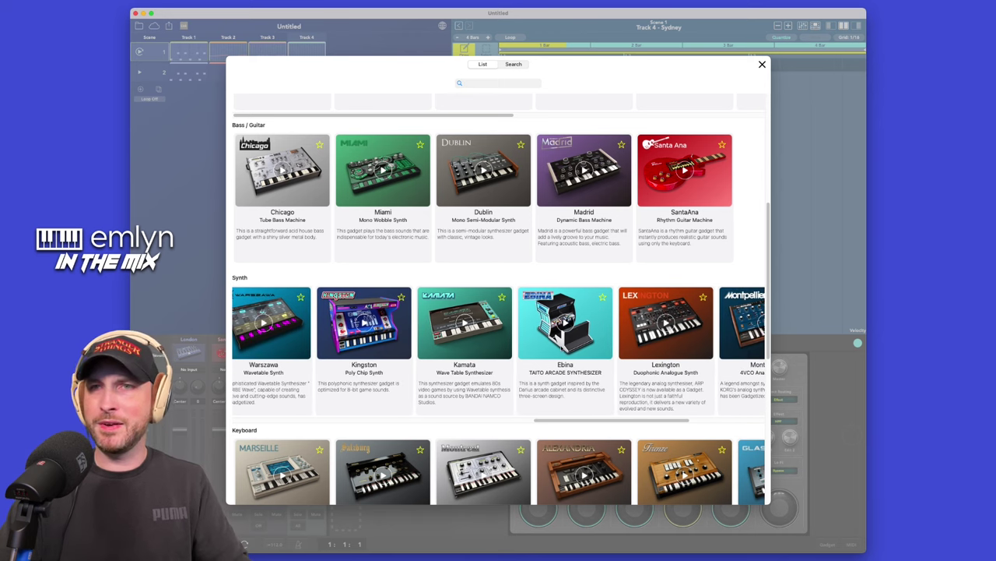
scroll(578, 352, right, 1)
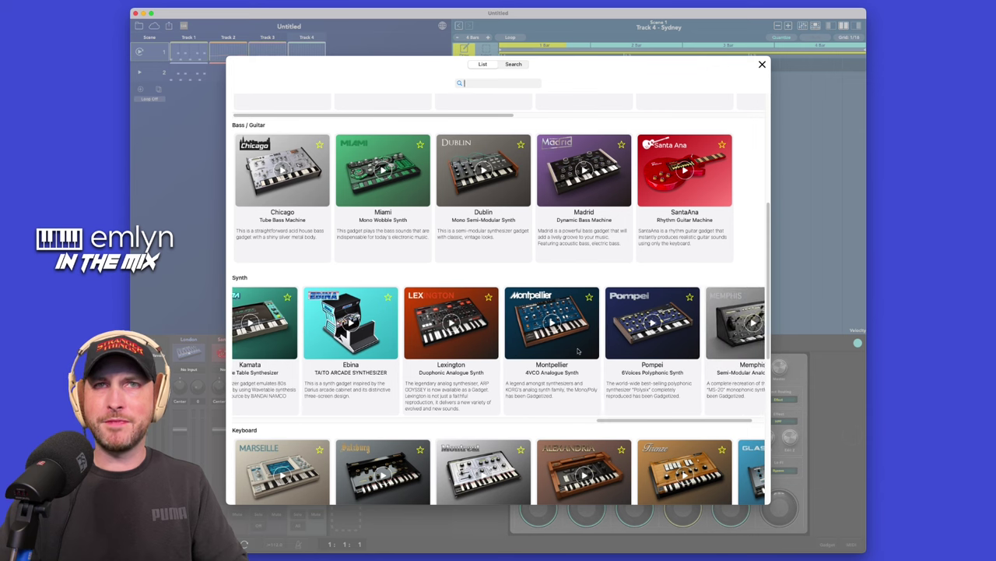
scroll(598, 340, right, 2)
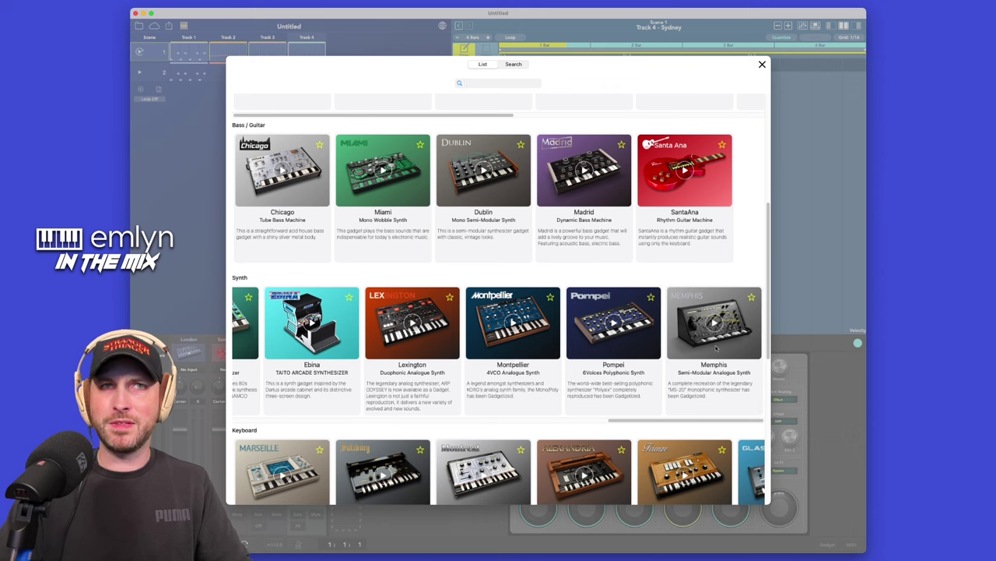
scroll(621, 352, left, 15)
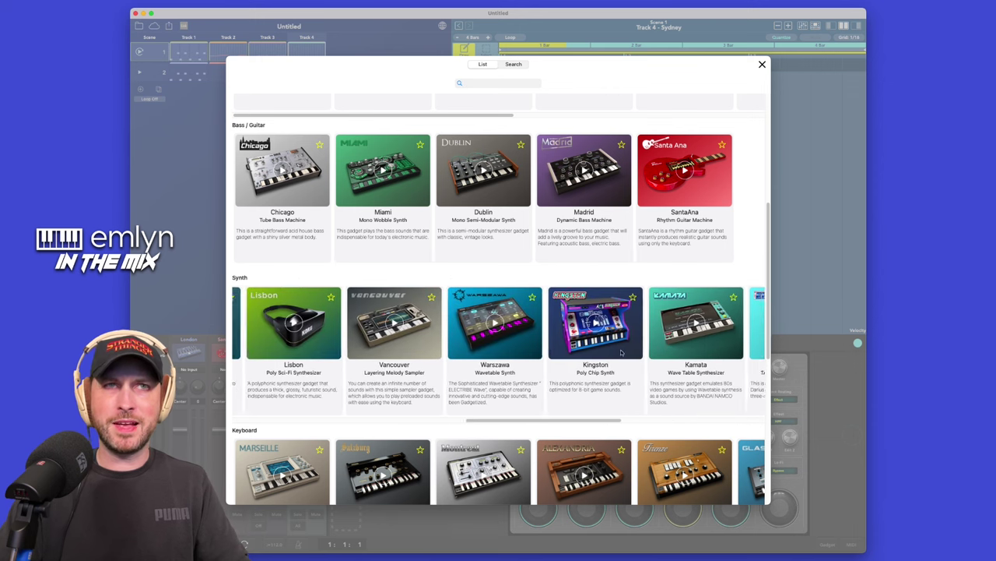
scroll(621, 352, right, 2)
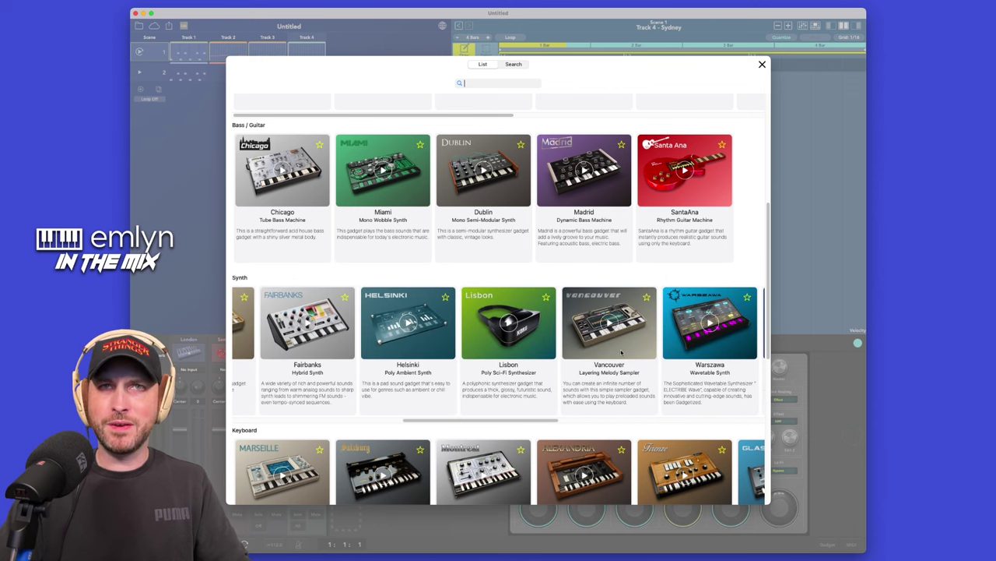
click(634, 345)
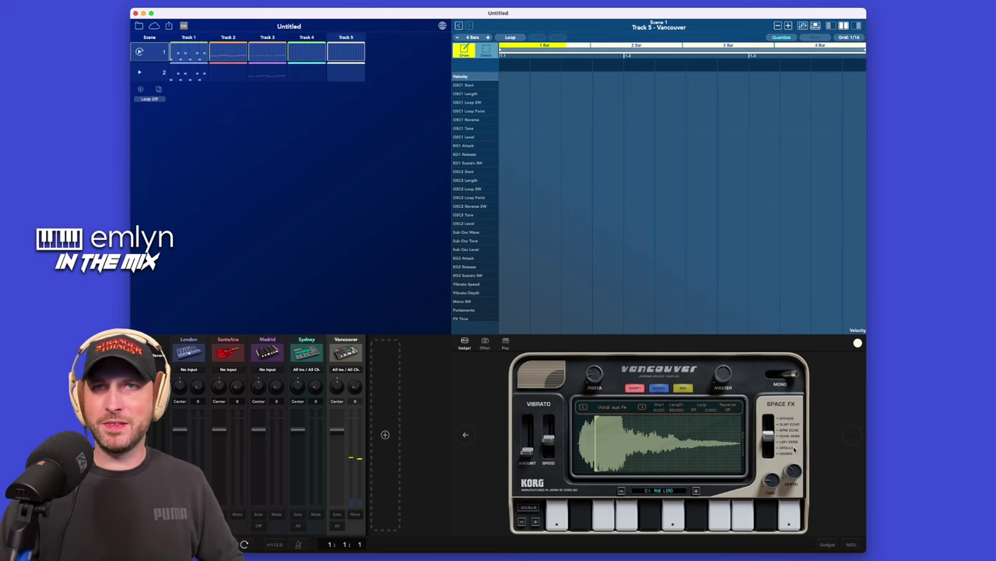
Set Vancouver's Space FX preset to BPM Echo.
click(770, 437)
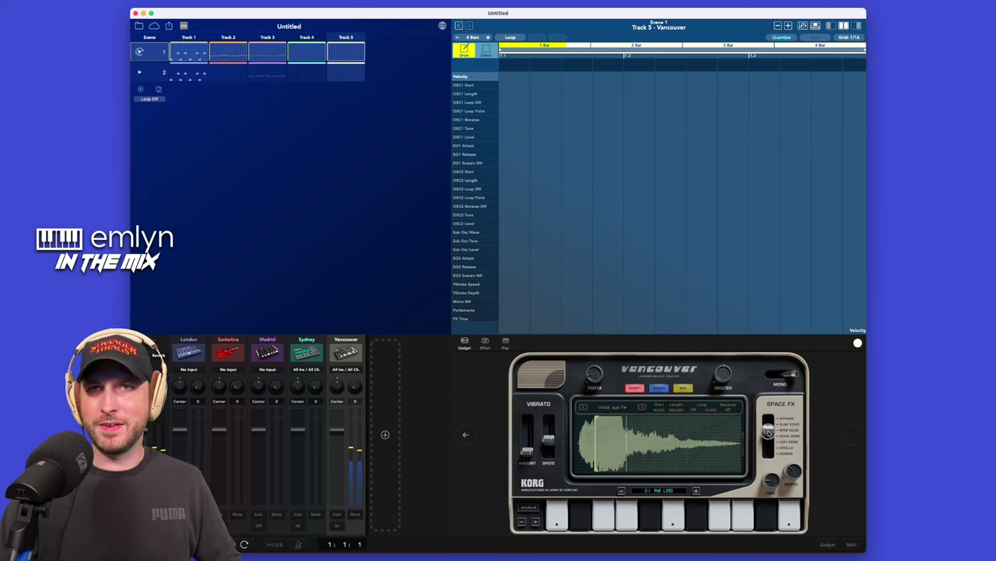
click(768, 438)
click(768, 438)
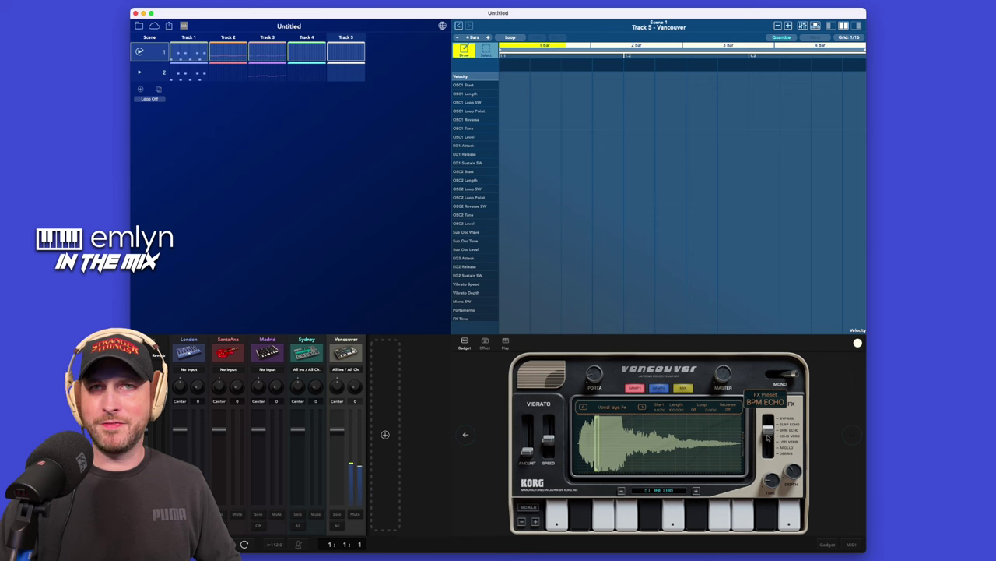
Audition Vancouver's factory vocal samples from Vocal ec boom onward and load Vocal hype.wav.
click(617, 408)
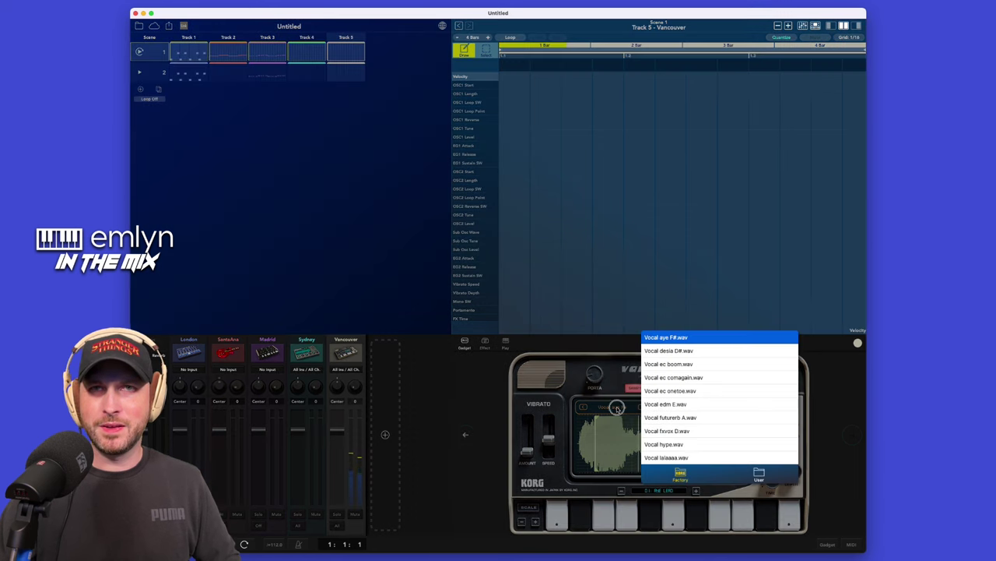
click(687, 365)
click(685, 378)
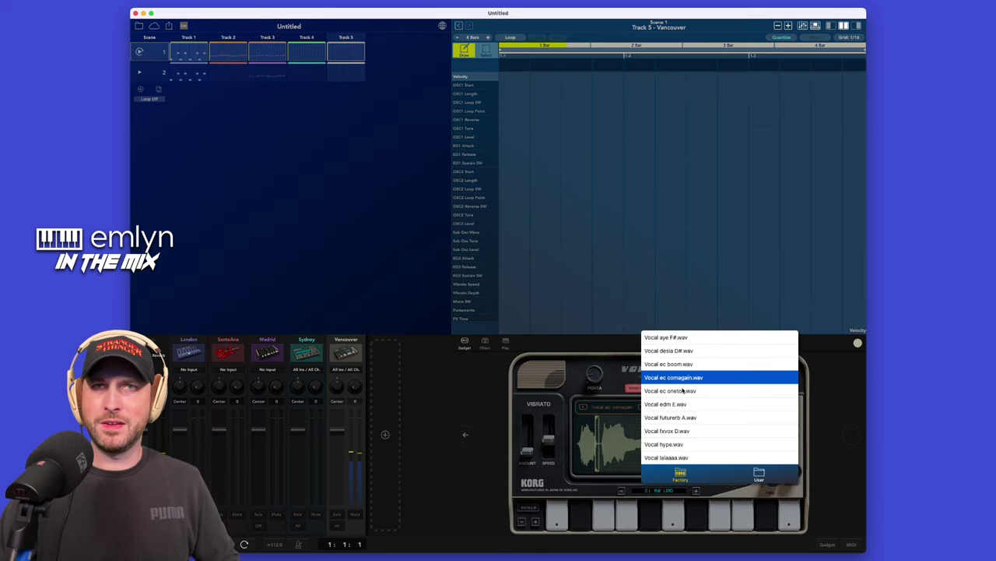
click(683, 391)
click(681, 404)
click(679, 418)
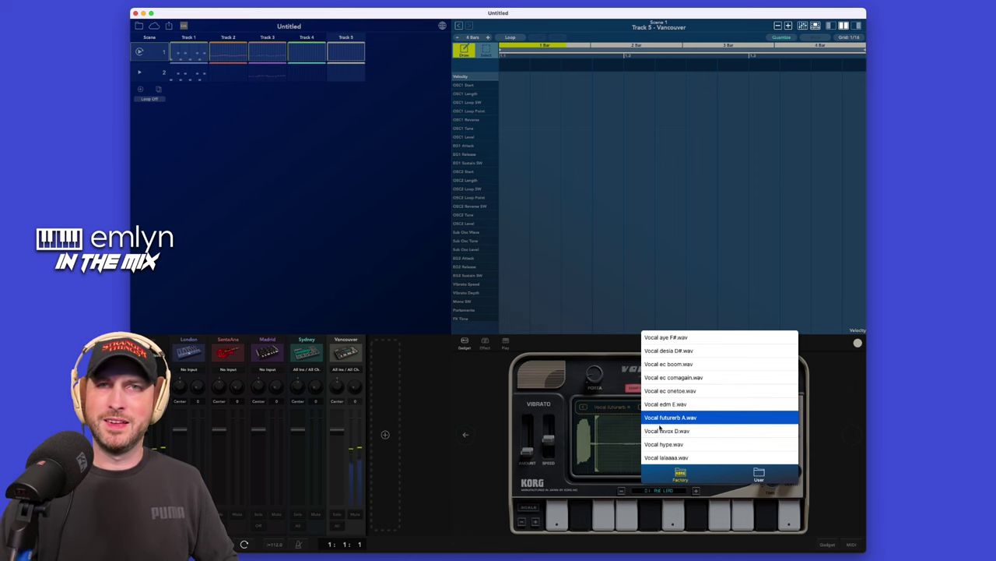
click(668, 431)
click(673, 444)
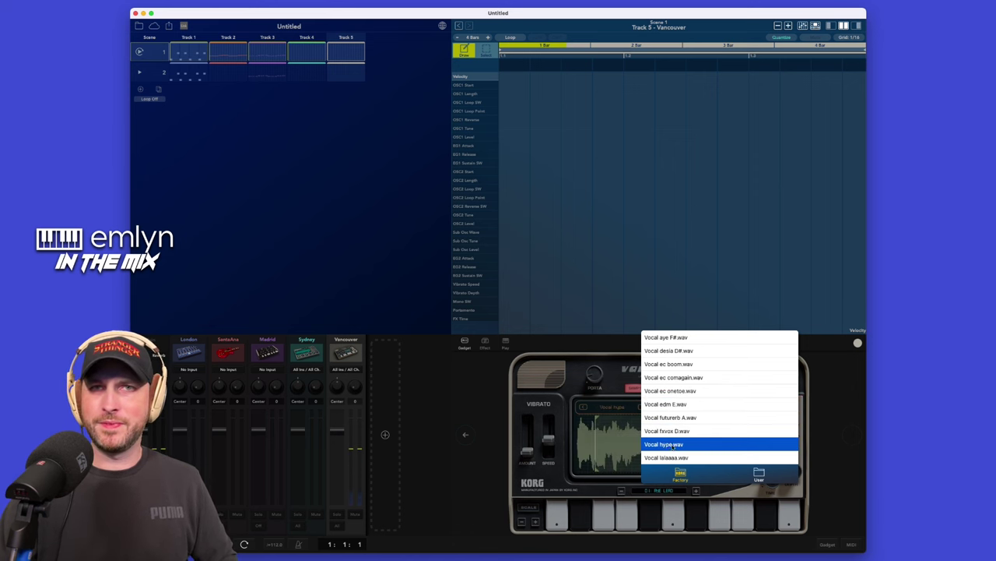
click(627, 430)
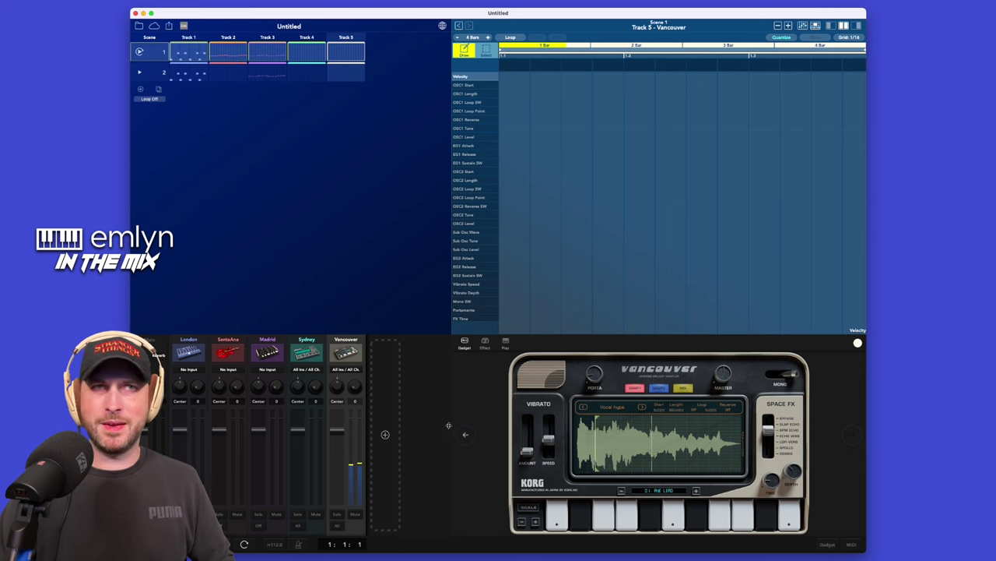
Replace the Vancouver gadget on Track 5 with the Chiangmai VPM synth from the Synth gadgets.
click(346, 352)
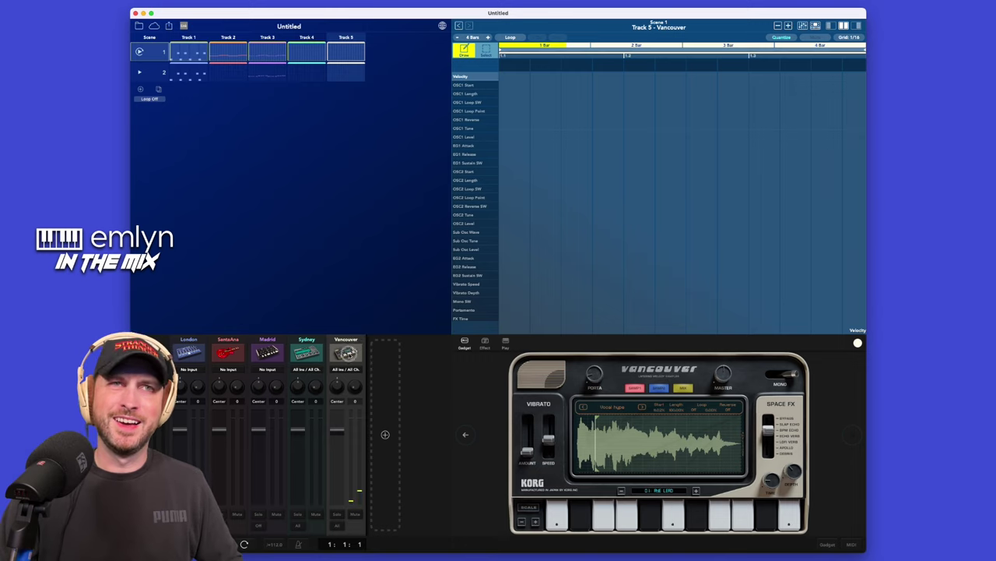
scroll(430, 408, down, 5)
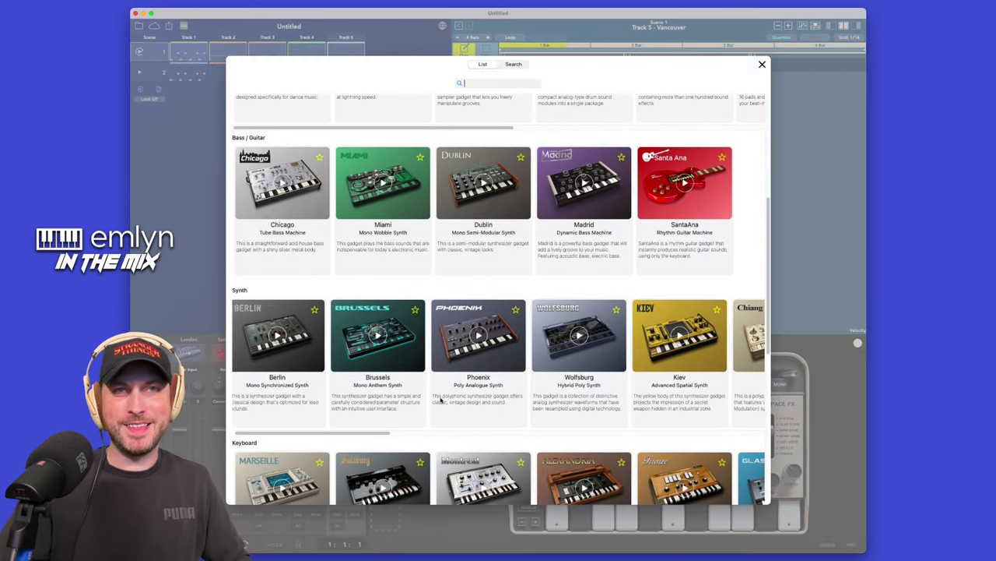
scroll(430, 403, right, 5)
scroll(441, 399, right, 5)
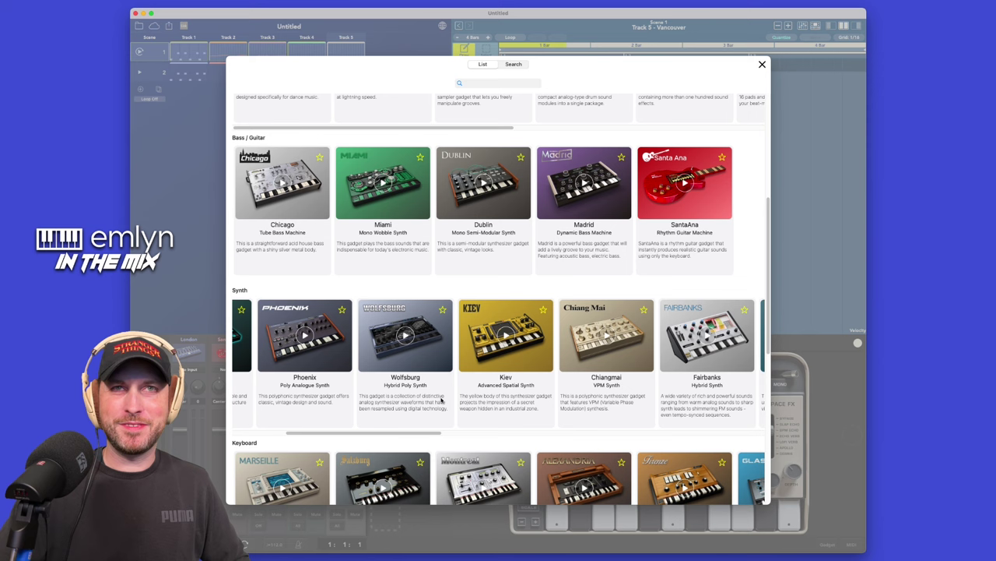
click(539, 366)
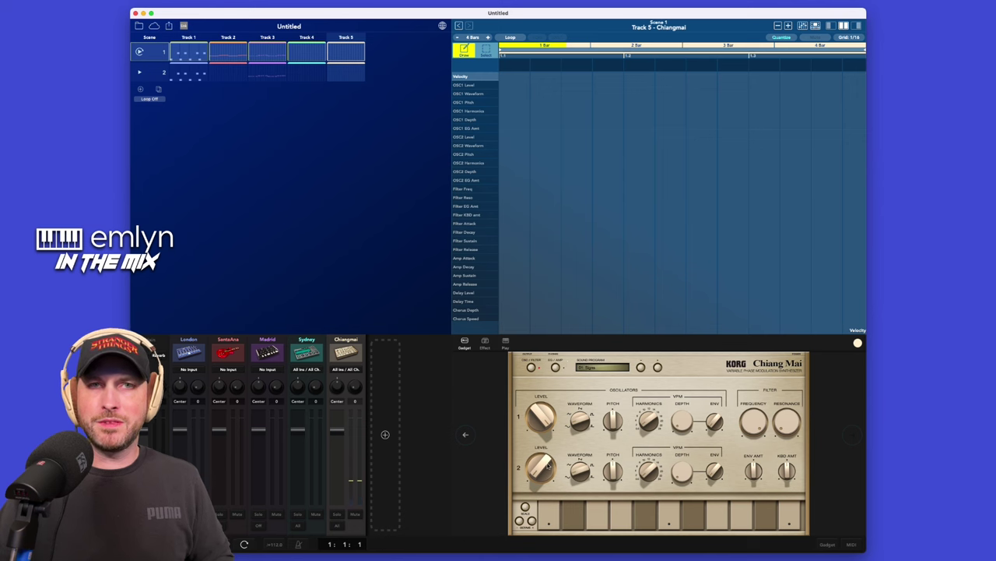
Set Chiangmai's keyboard scale type to Phrygian and turn on Chord mode.
click(526, 508)
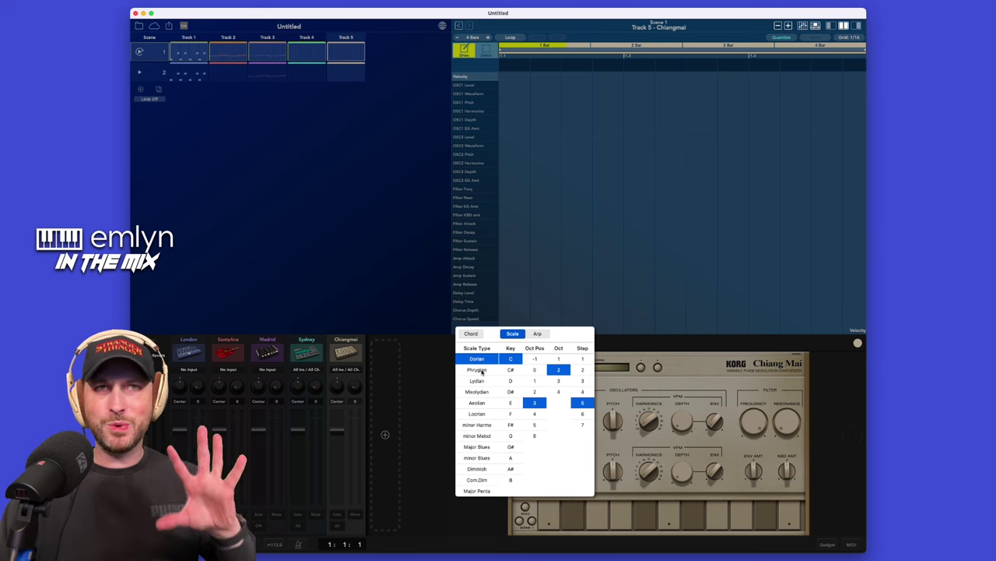
click(477, 370)
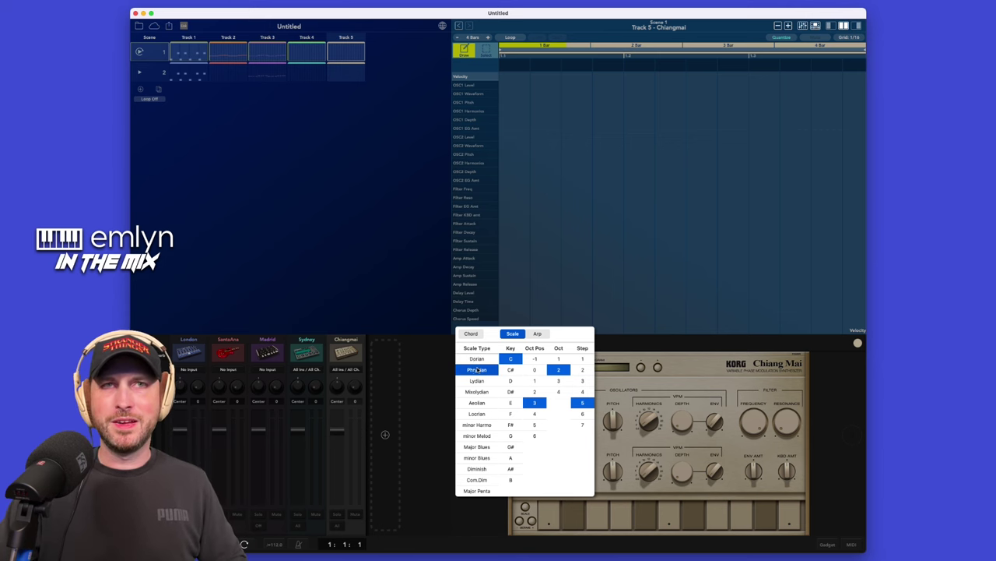
click(478, 335)
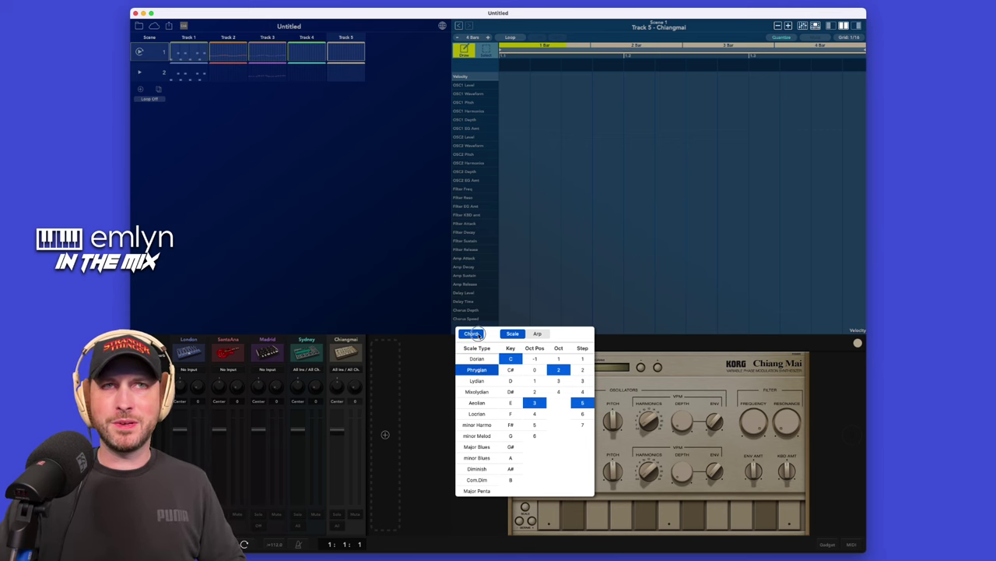
click(599, 514)
Audition several chords on Chiangmai's keyboard and check its scale settings again.
click(599, 513)
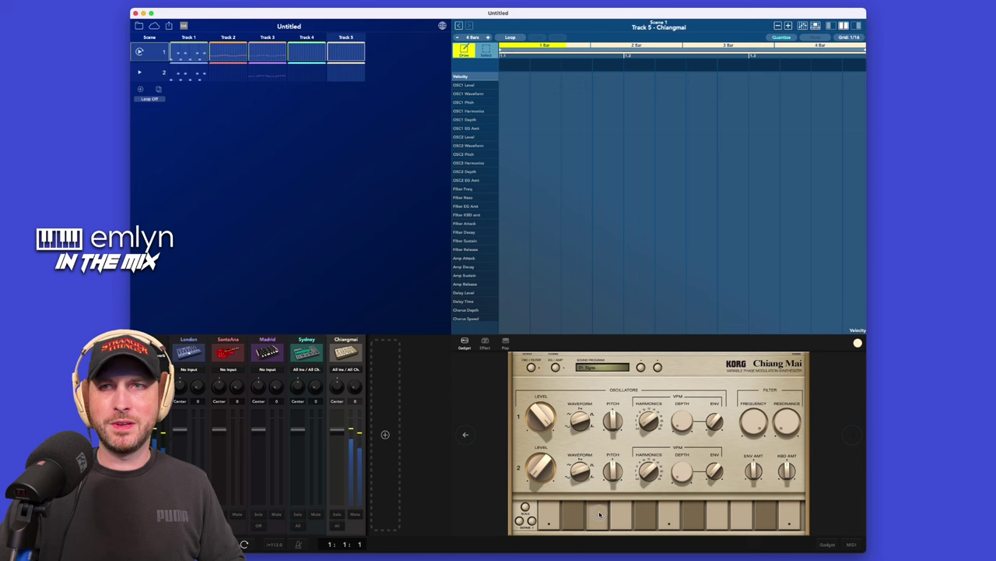
click(645, 515)
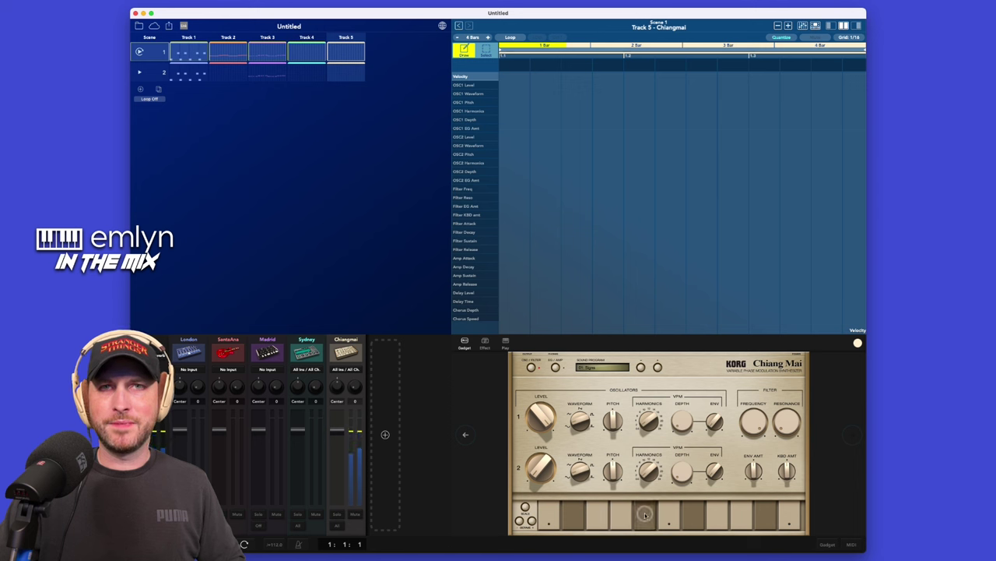
click(695, 516)
click(668, 520)
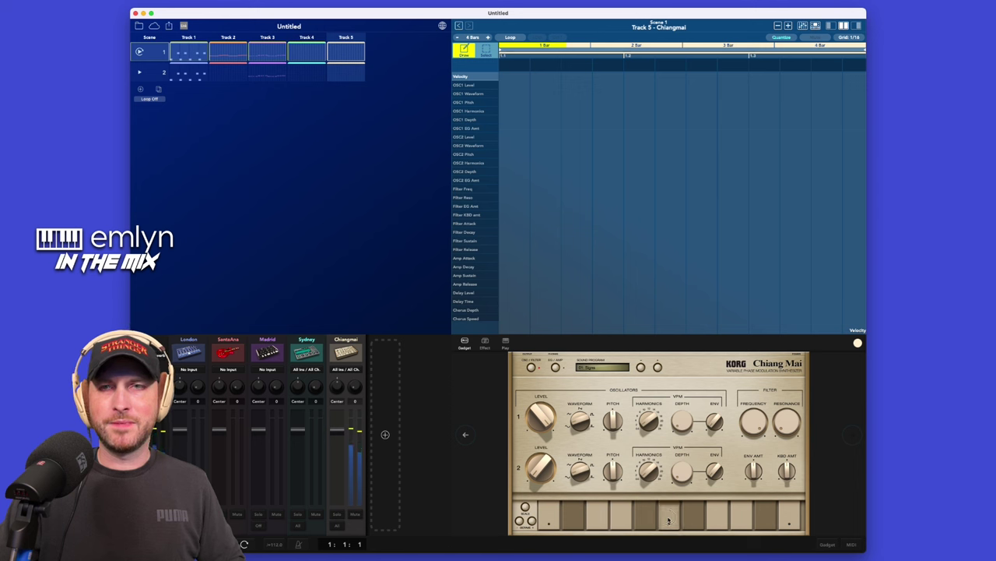
click(525, 508)
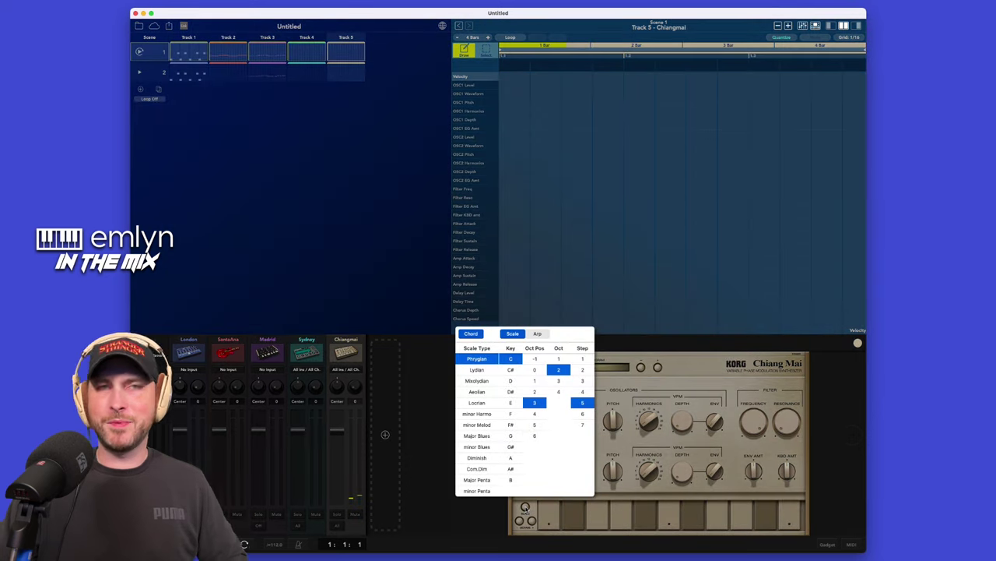
click(525, 508)
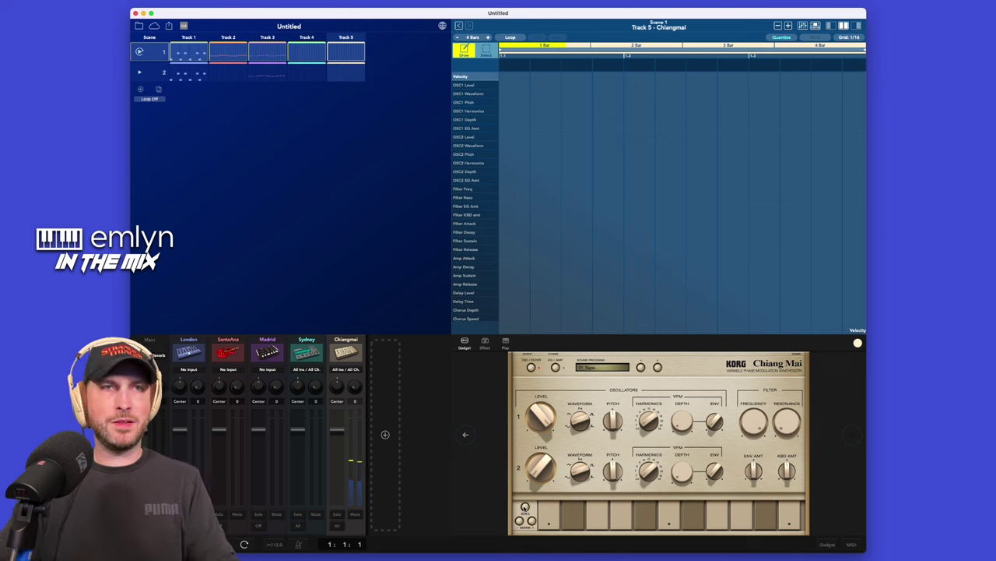
Preview Scene 1 and record a Chiangmai melody on Track 5.
key(space)
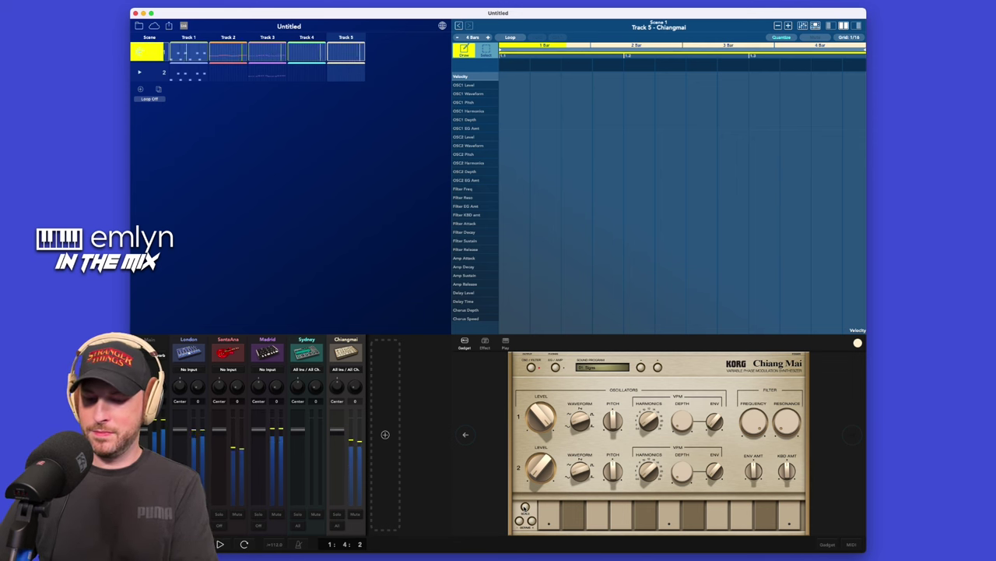
key(space)
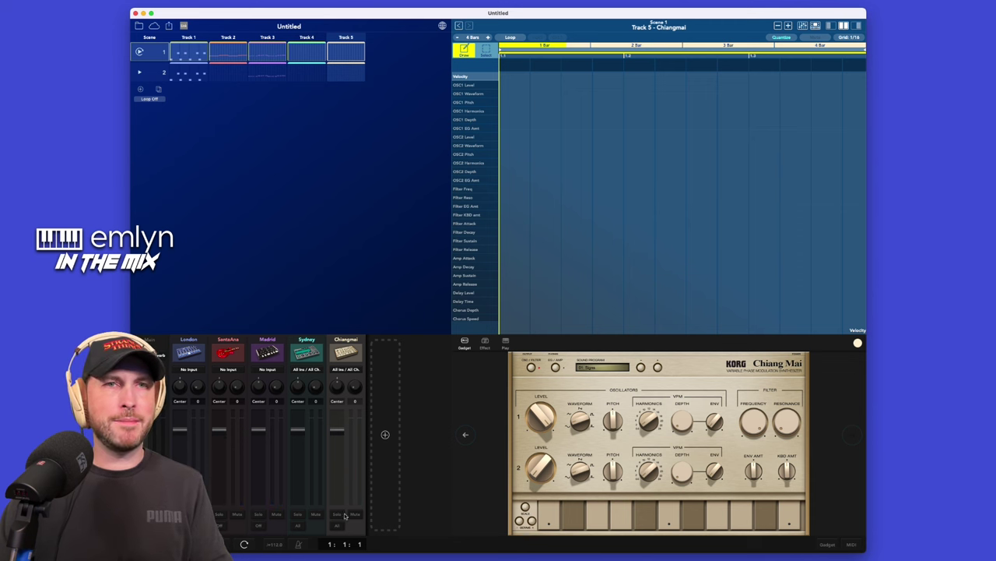
key(r)
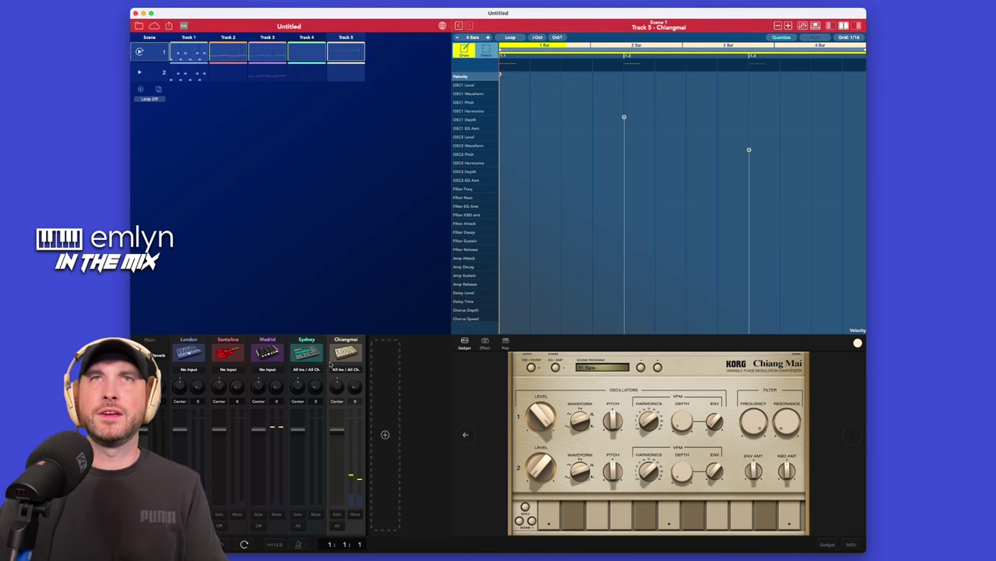
key(space)
Shorten the Chiangmai clip in Scene 1 to 2 bars, display its notes in the piano roll and play it back.
click(362, 73)
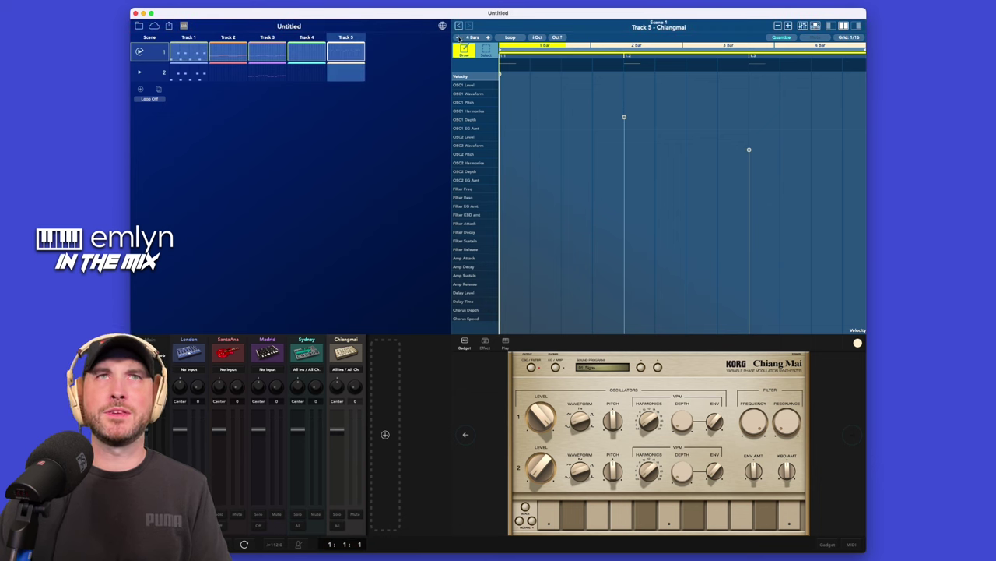
click(458, 37)
click(459, 37)
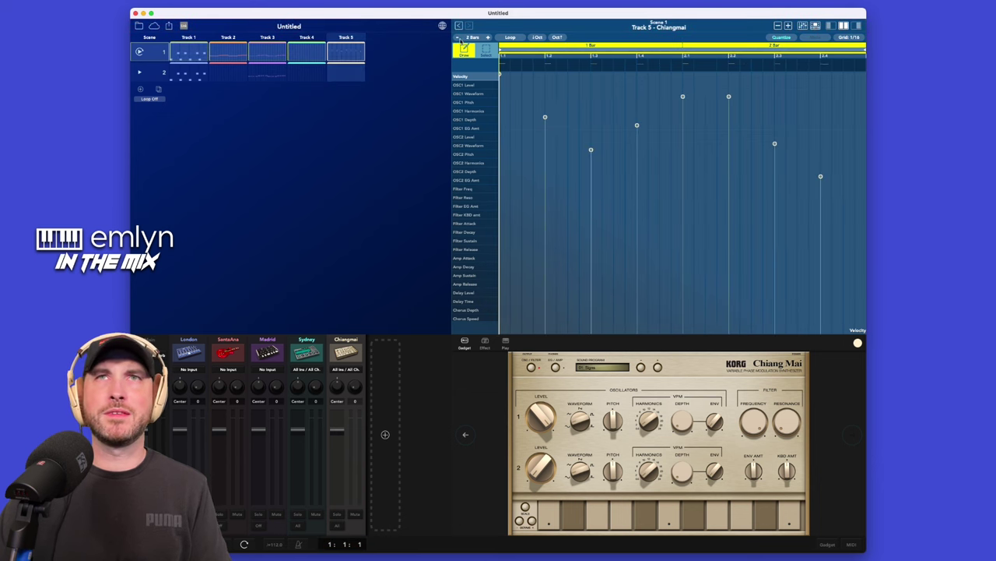
click(610, 73)
scroll(623, 154, up, 5)
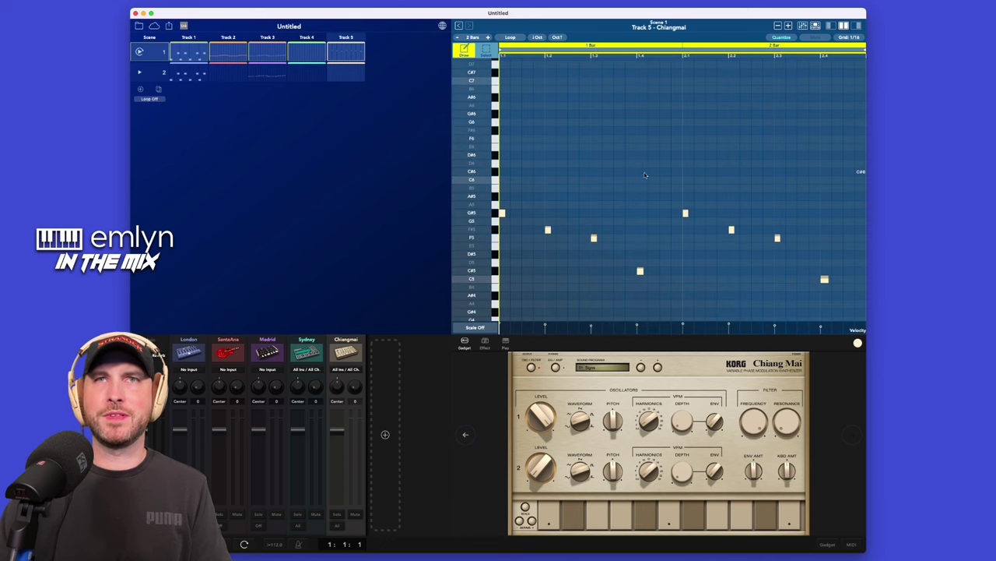
key(space)
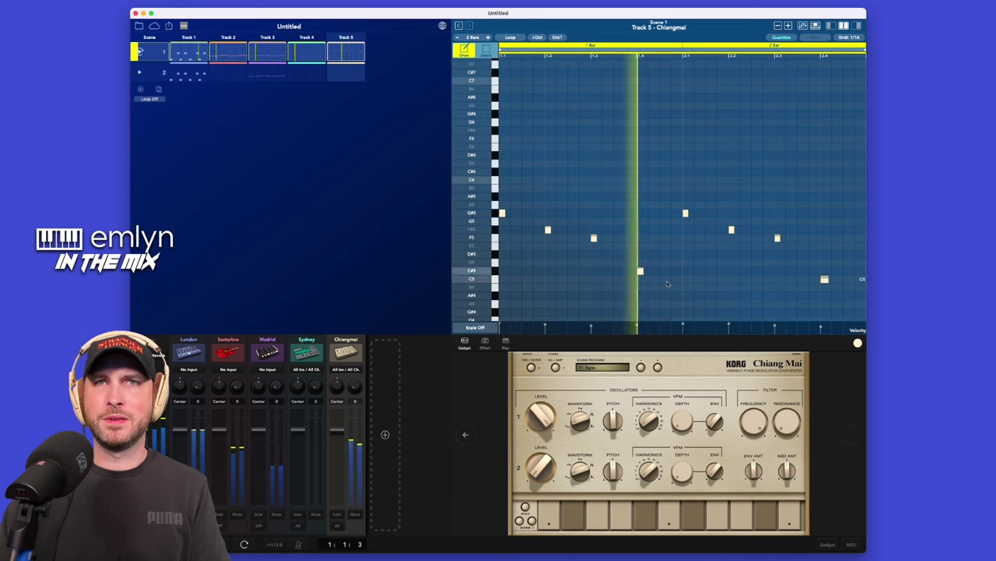
scroll(740, 268, down, 2)
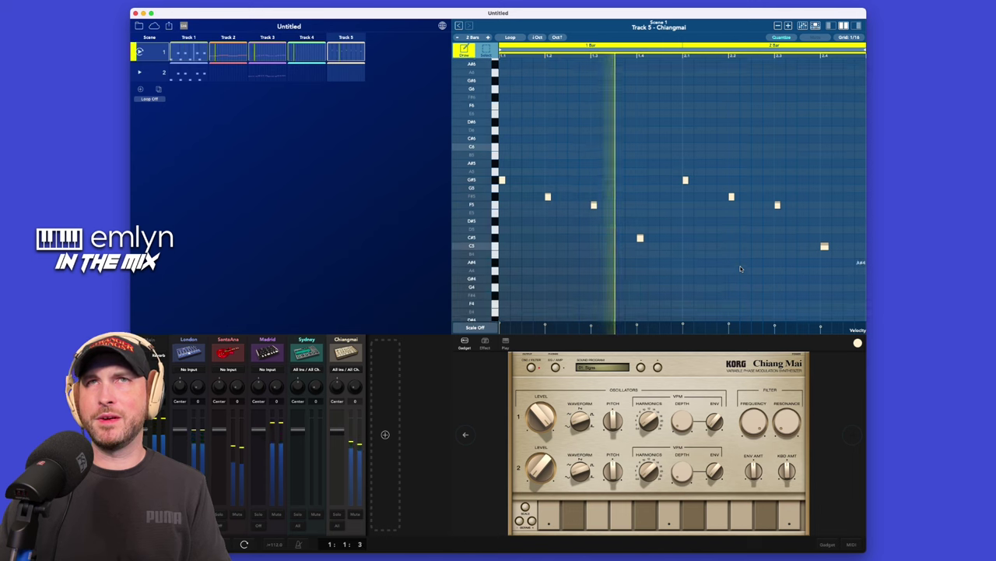
scroll(740, 268, up, 2)
key(space)
Set the Chiangmai clip length to 4 bars and listen to it in Scene 1.
click(488, 38)
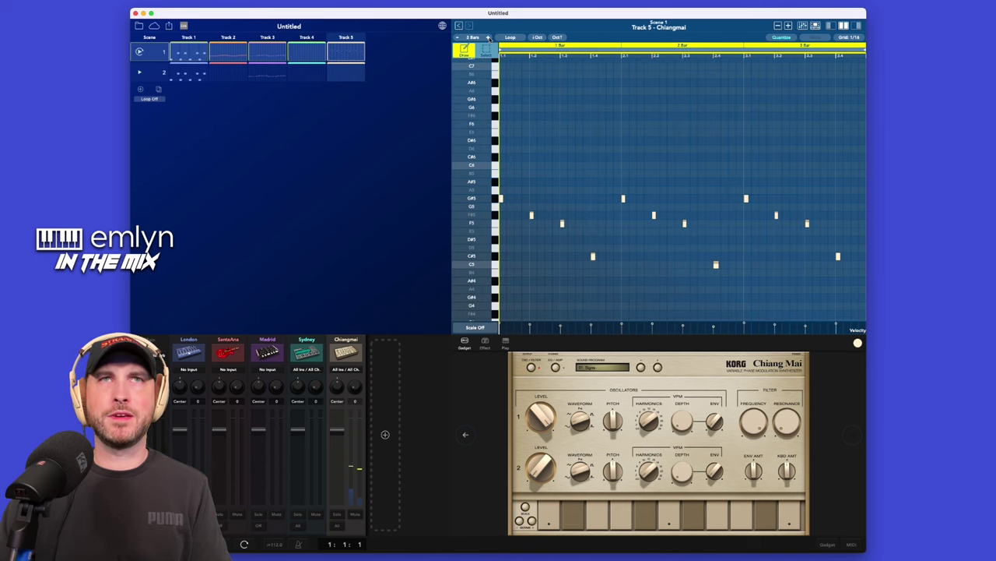
key(space)
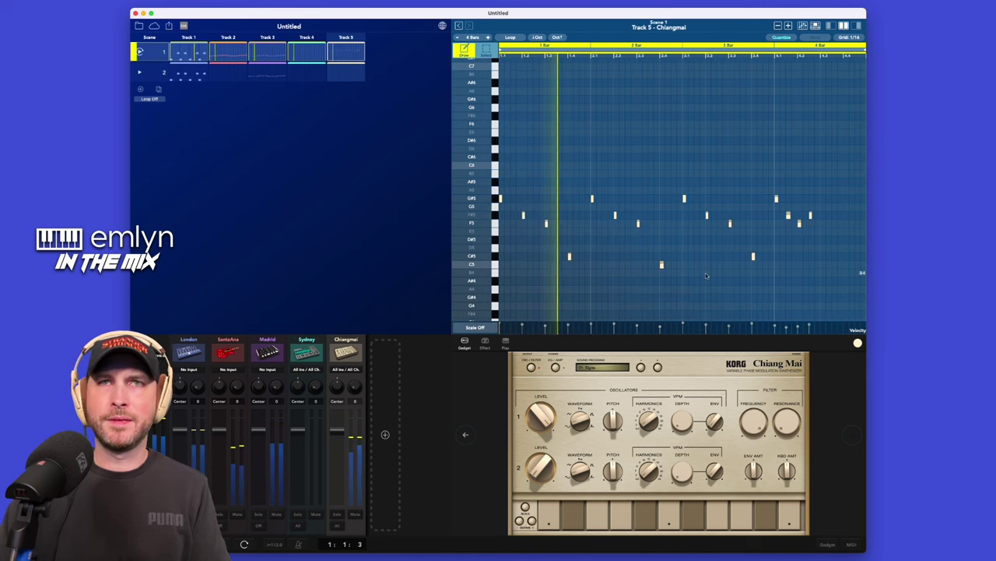
key(space)
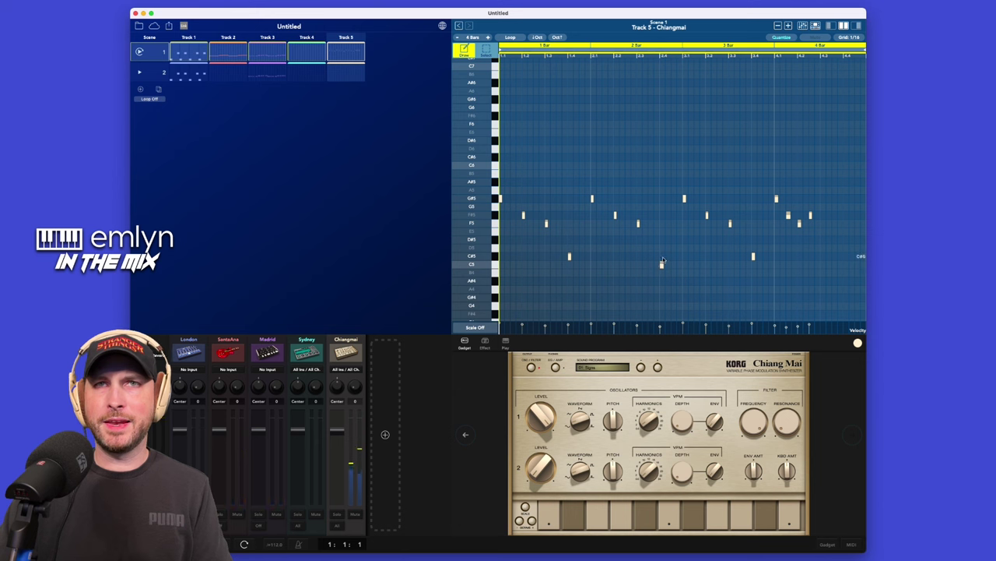
Replace the C5 note at bar 2 beat 4 of the melody with D#5, trying C#5 first, and play the result.
click(663, 258)
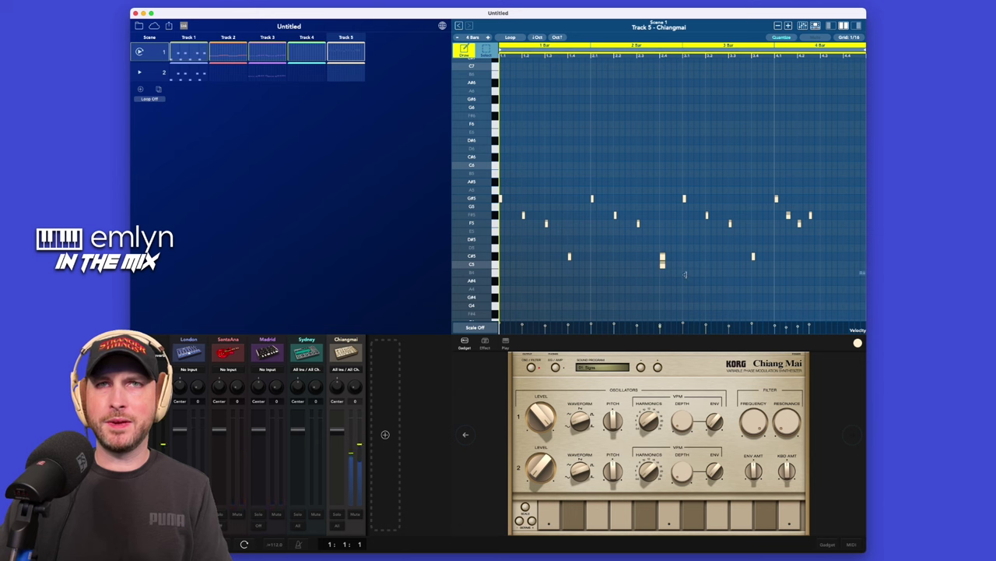
key(space)
click(662, 264)
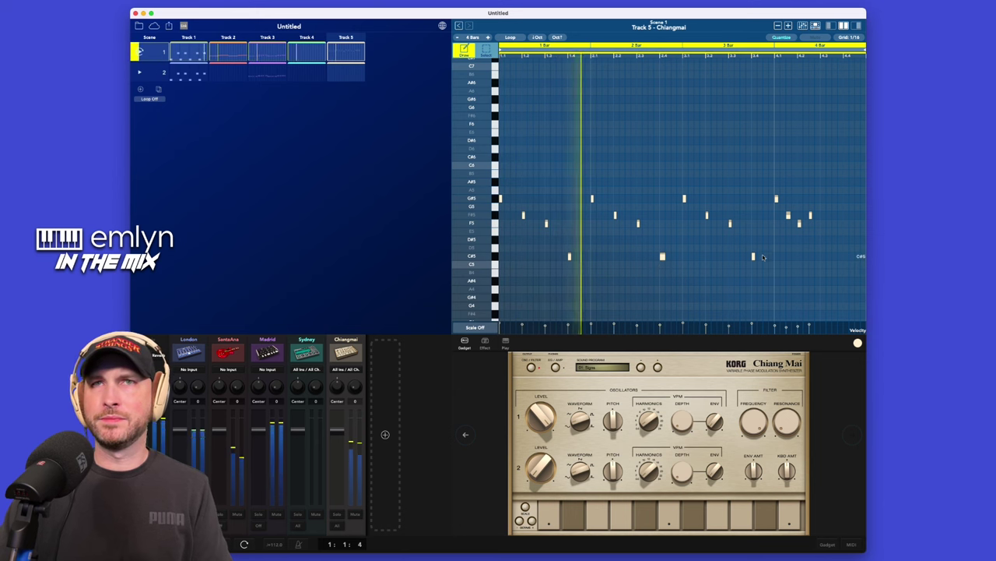
key(space)
click(663, 240)
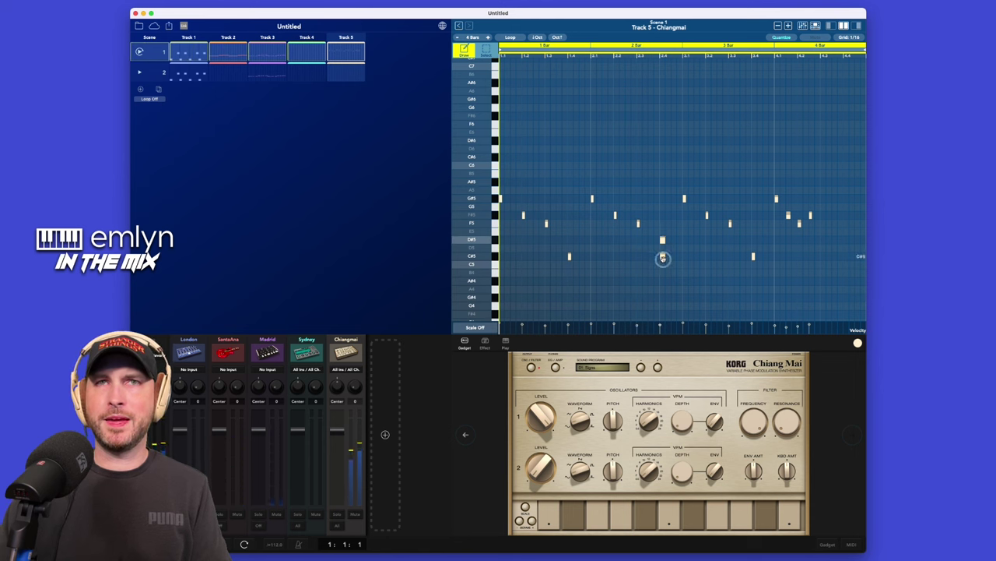
click(662, 257)
key(space)
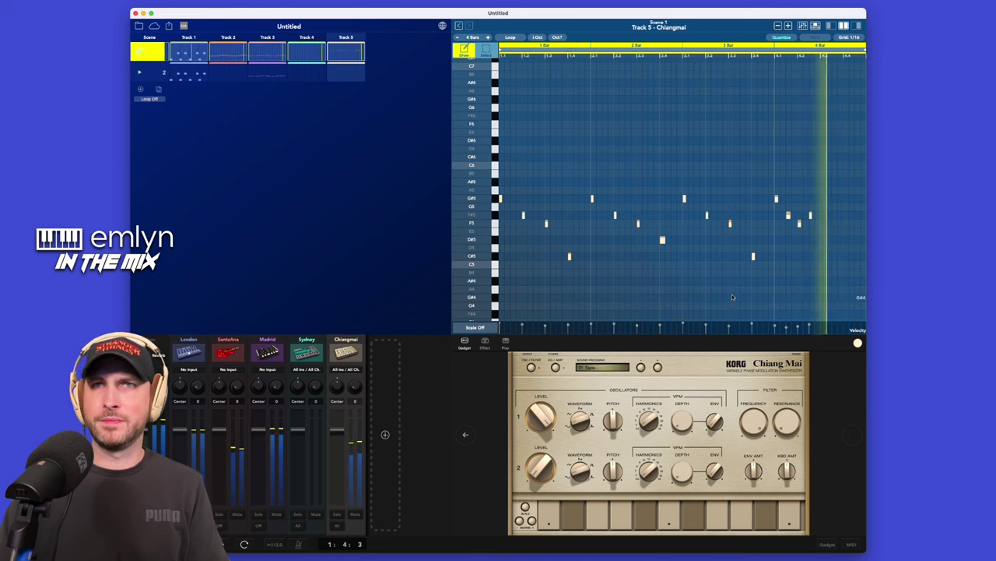
key(space)
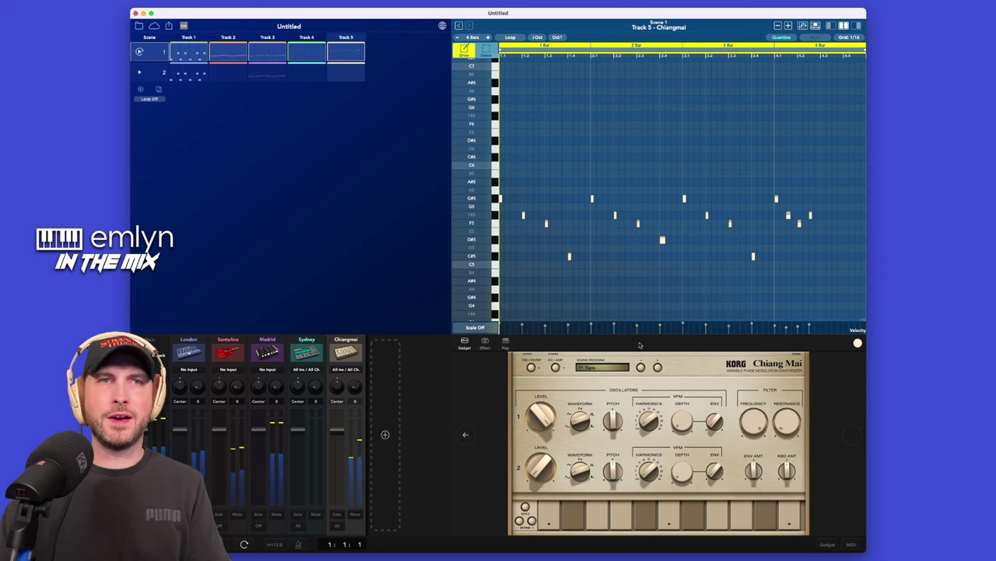
Try a swing value of 98 in the tempo settings and listen to Scene 1.
click(274, 544)
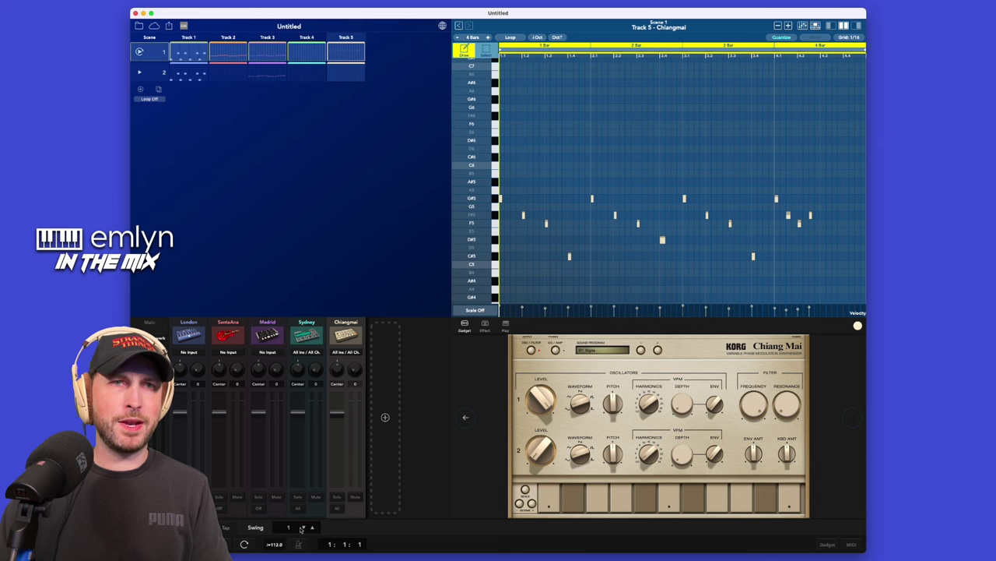
key(space)
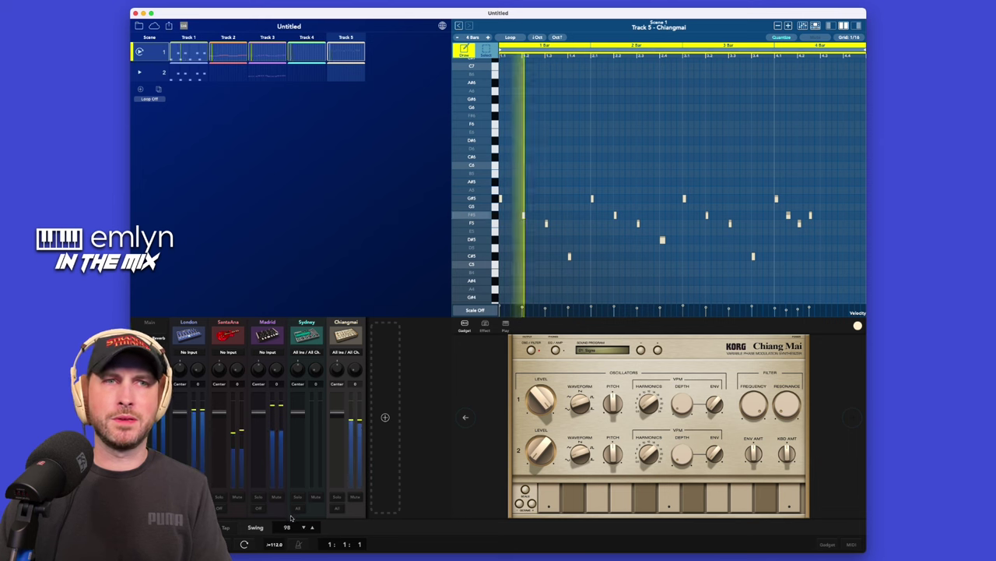
key(space)
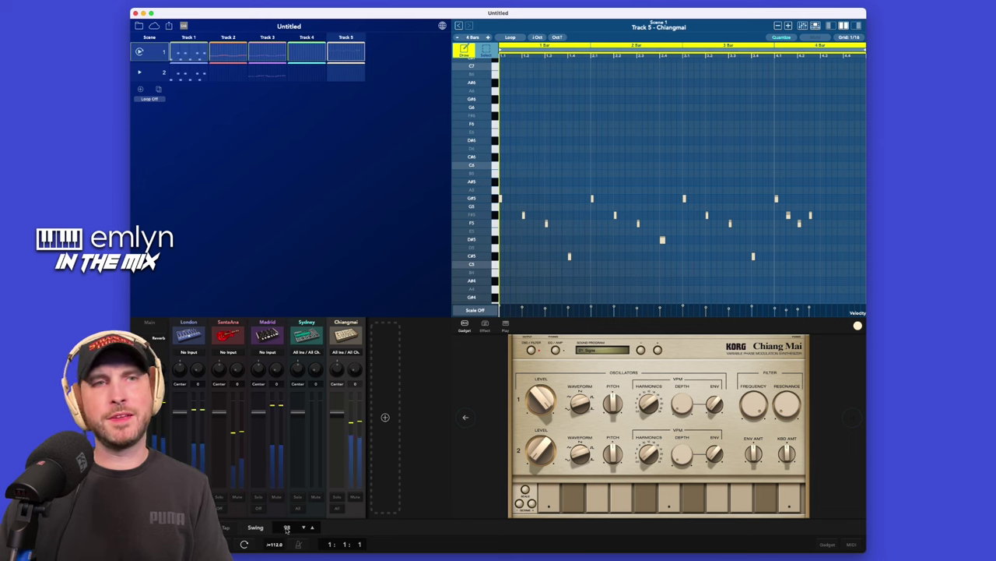
Set the song's swing to 10 and listen to Scene 1 with it.
click(287, 542)
key(space)
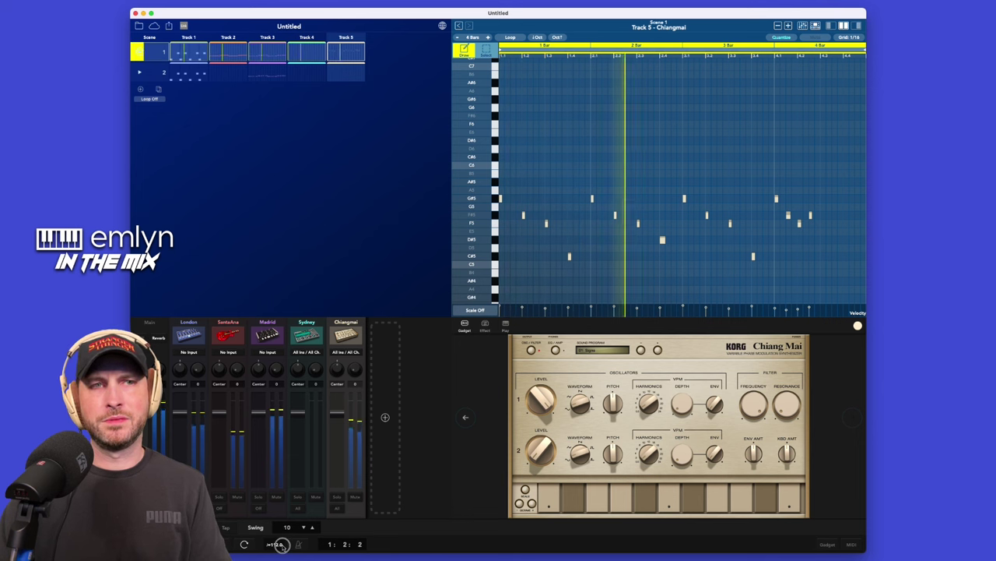
key(space)
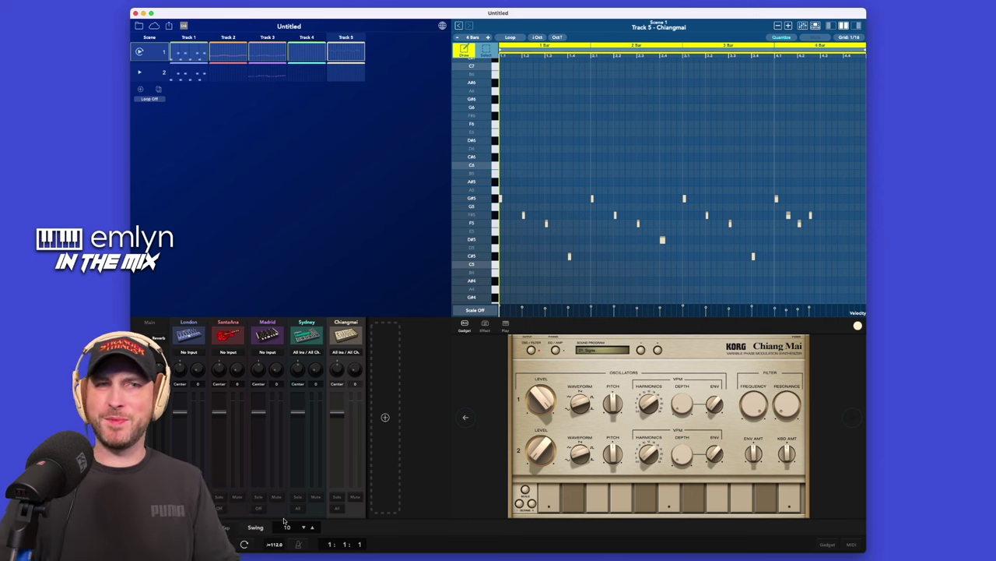
key(space)
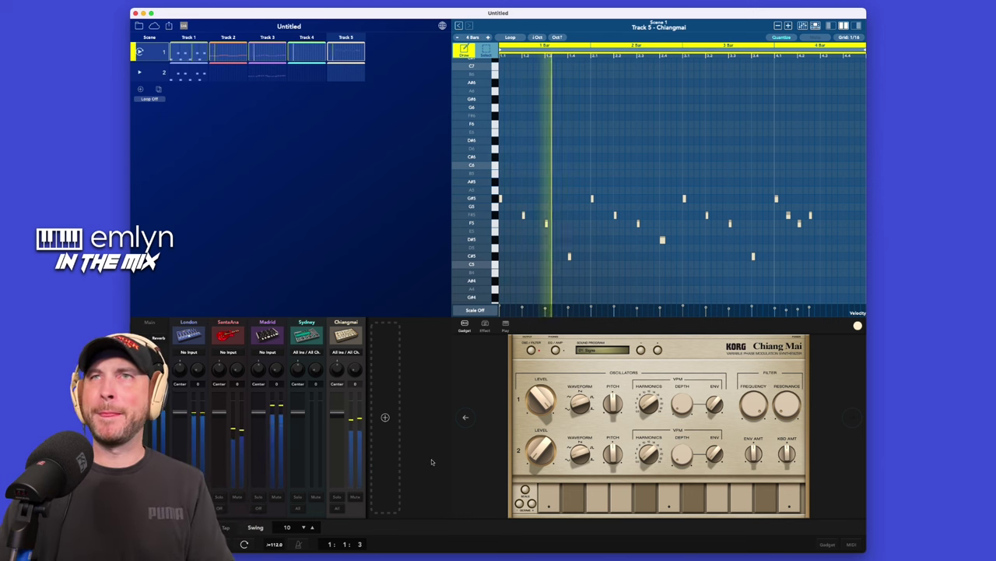
key(space)
Switch Chiangmai to a different sound program and listen to it in Scene 1.
click(658, 350)
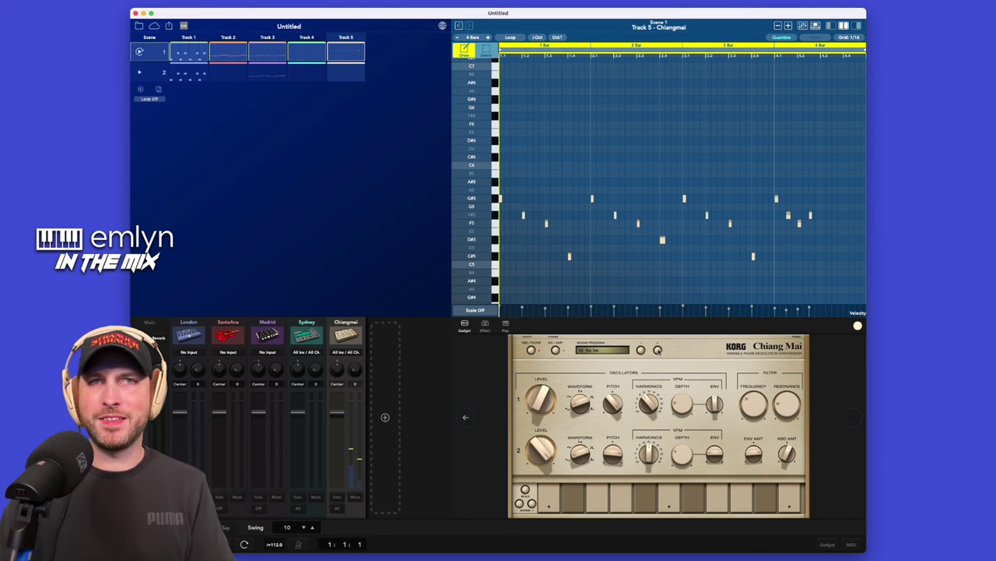
key(space)
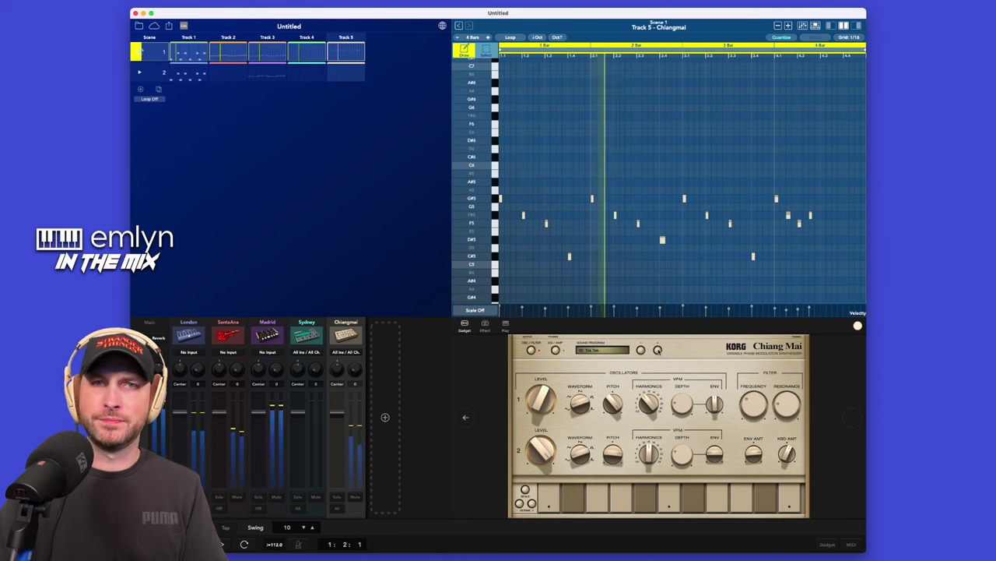
key(space)
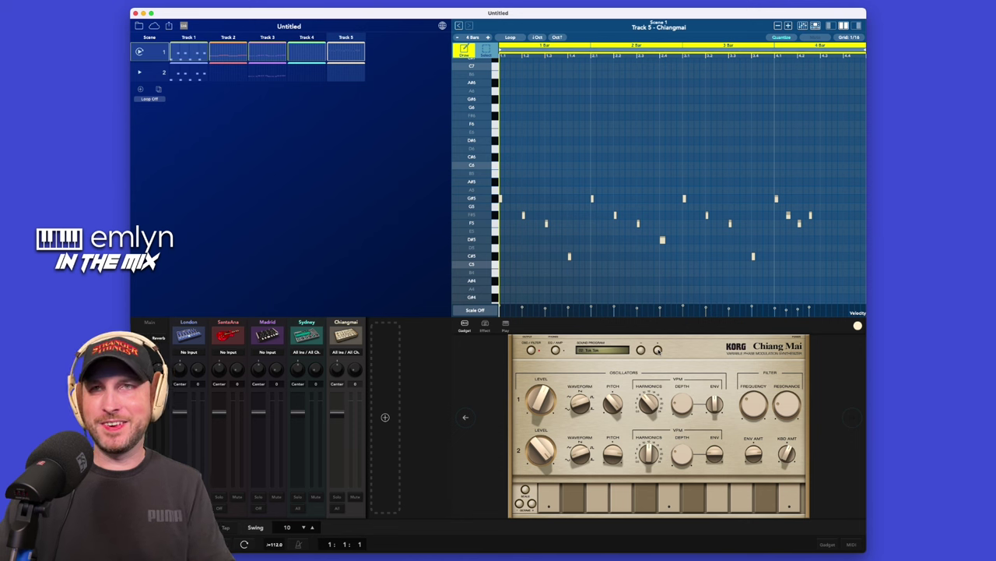
Adjust Chiangmai's filter frequency and set its filter resonance to 41 while Scene 1 plays.
key(space)
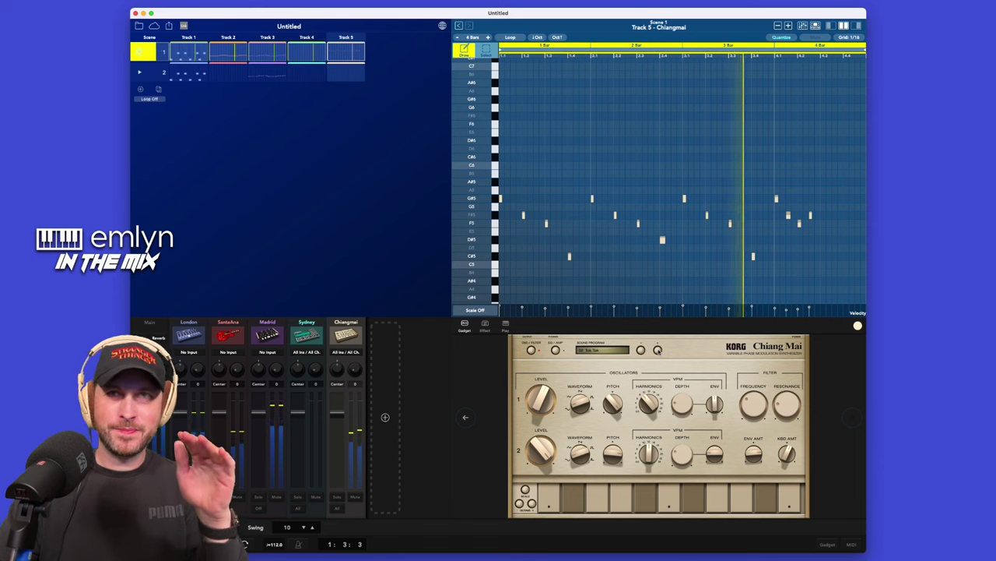
drag(753, 405, 754, 400)
drag(786, 404, 786, 379)
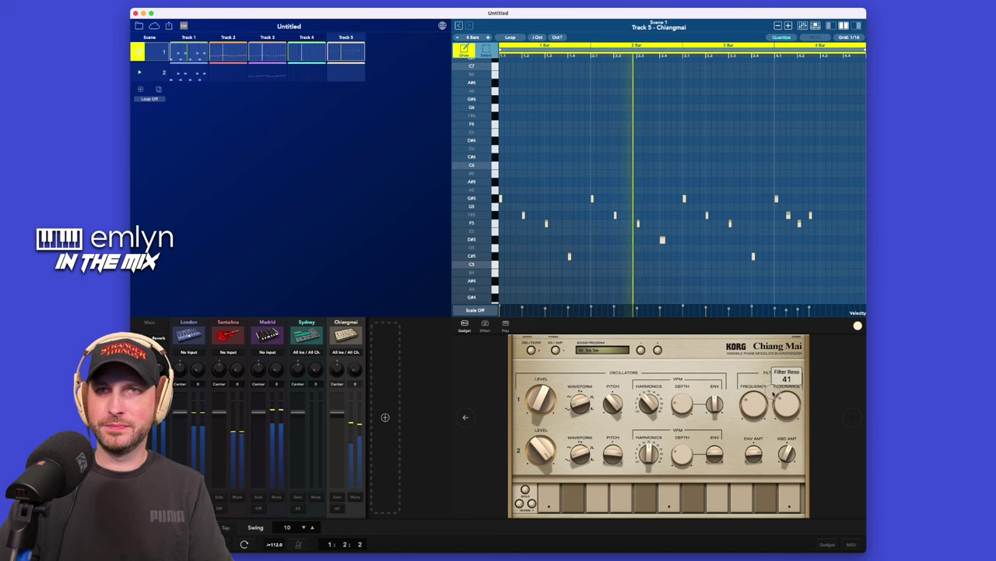
Fine-tune Chiangmai's filter frequency during playback and stop Scene 1.
mouse_move(752, 402)
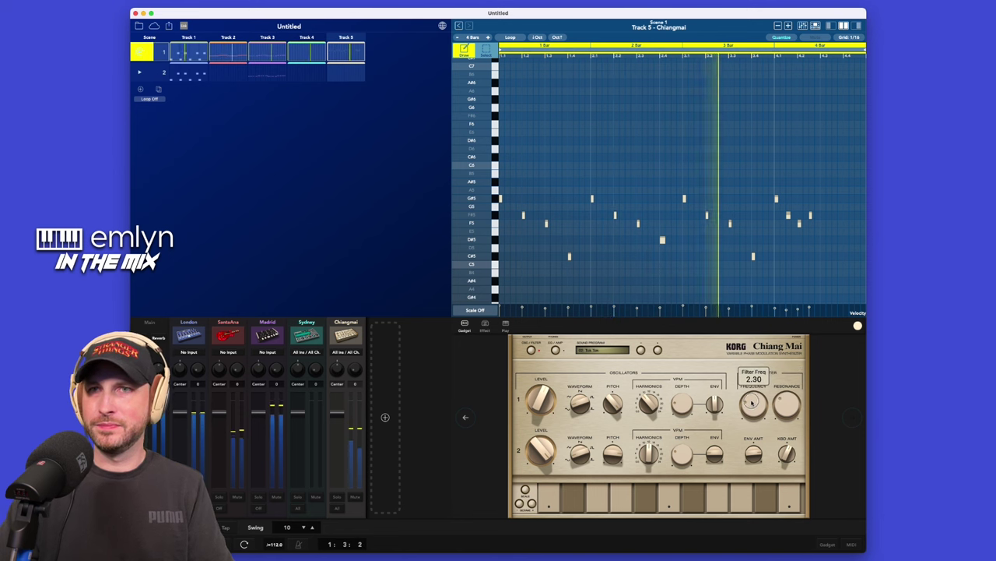
drag(752, 403, 732, 402)
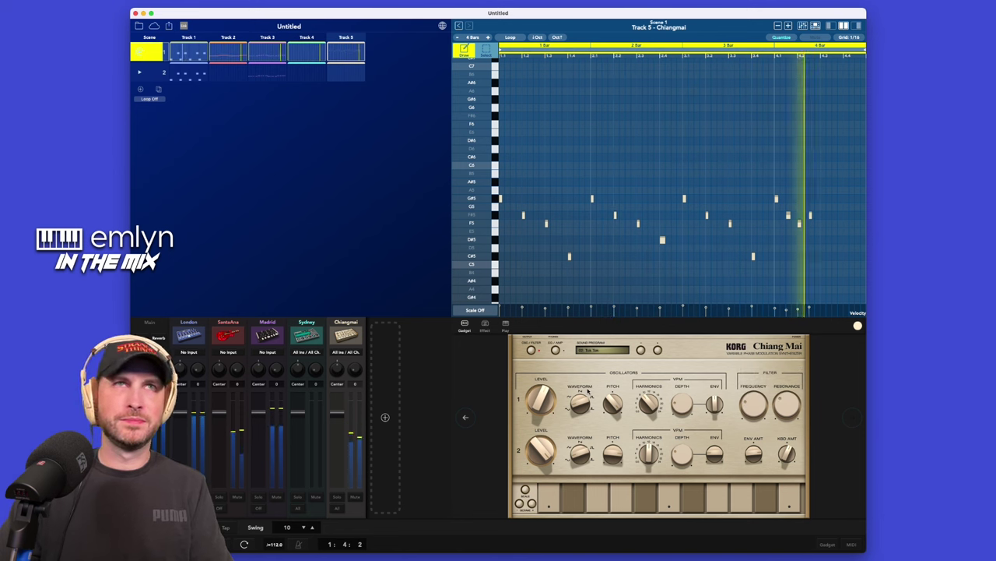
key(space)
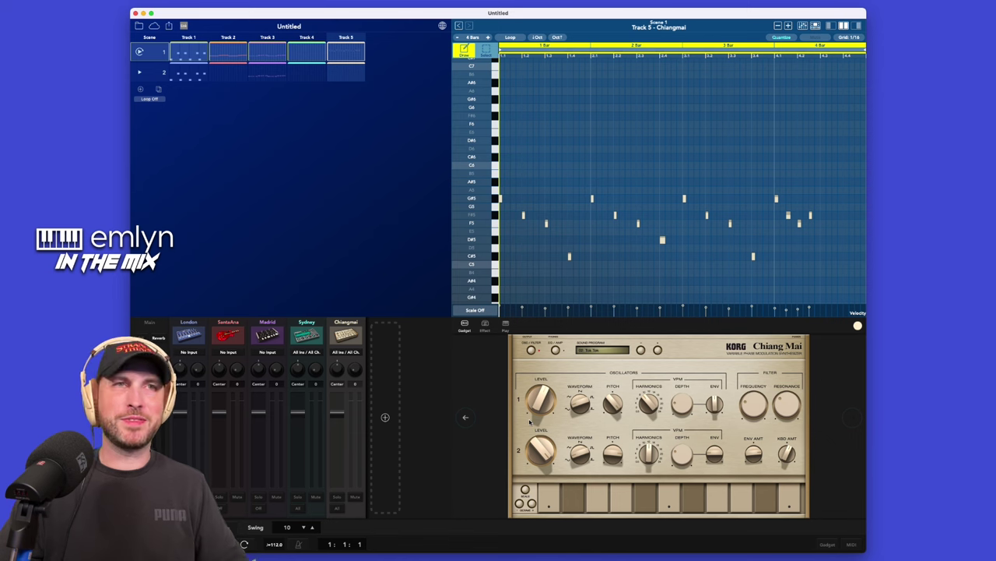
Add the Miami wobble synth gadget as a new track from the Bass / Guitar category.
click(385, 418)
scroll(505, 373, down, 3)
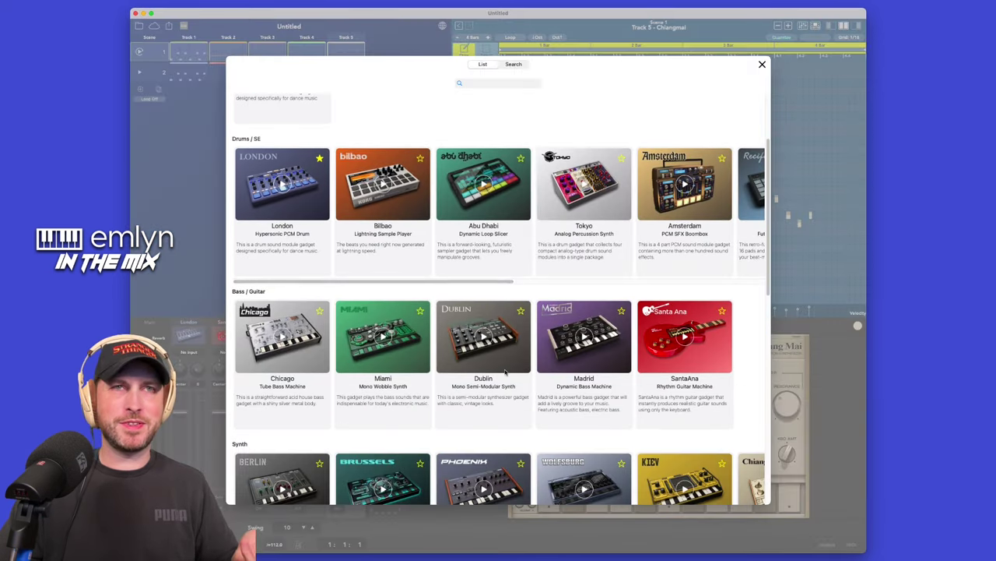
click(418, 364)
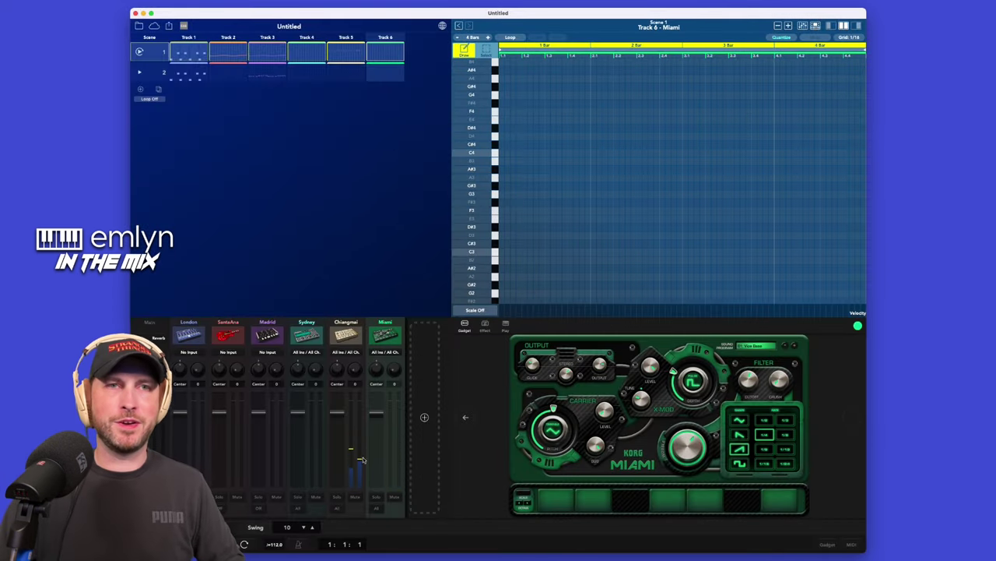
Set the MIDI input of the Chiangmai and Sydney tracks to No Input.
click(337, 508)
scroll(312, 452, down, 3)
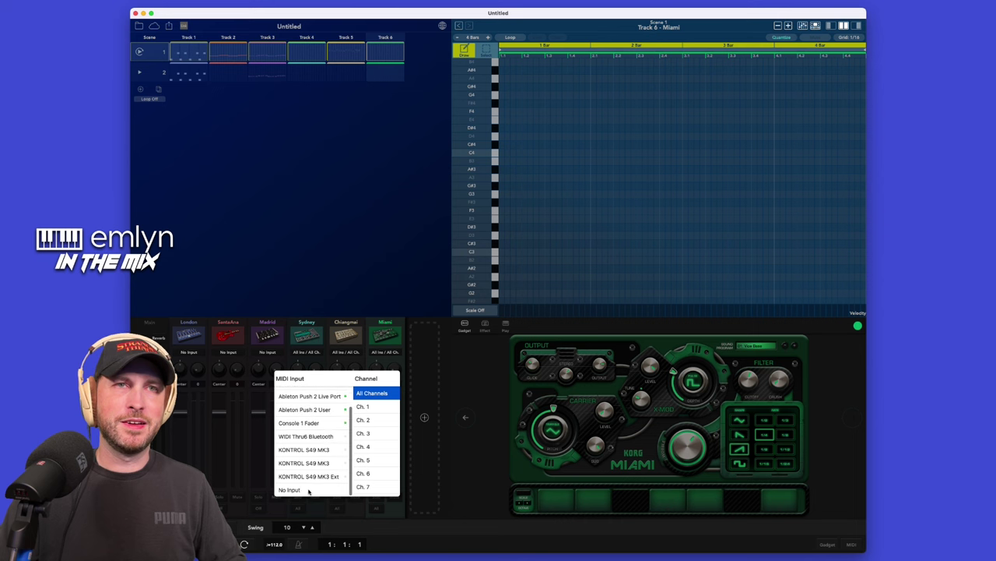
click(415, 503)
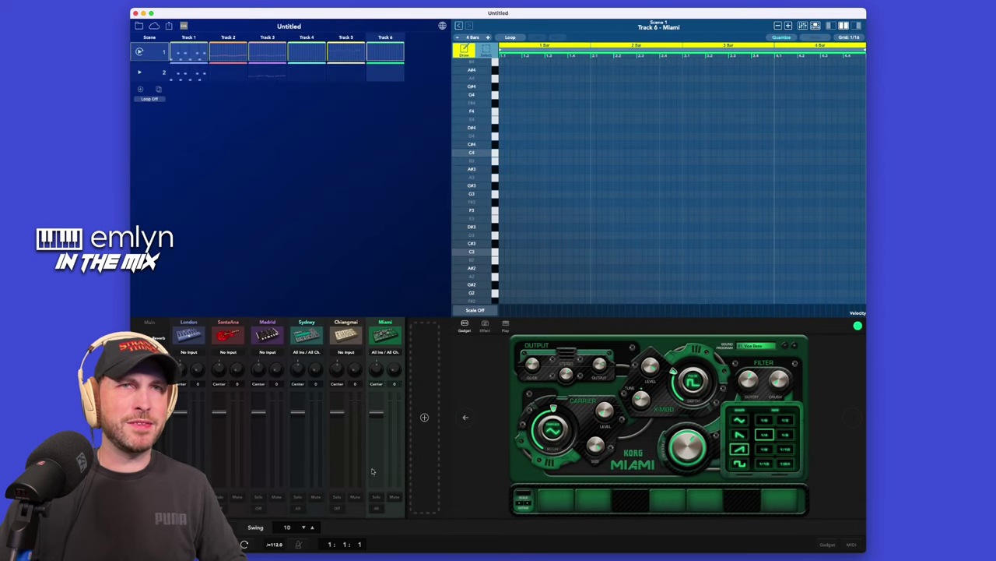
click(346, 352)
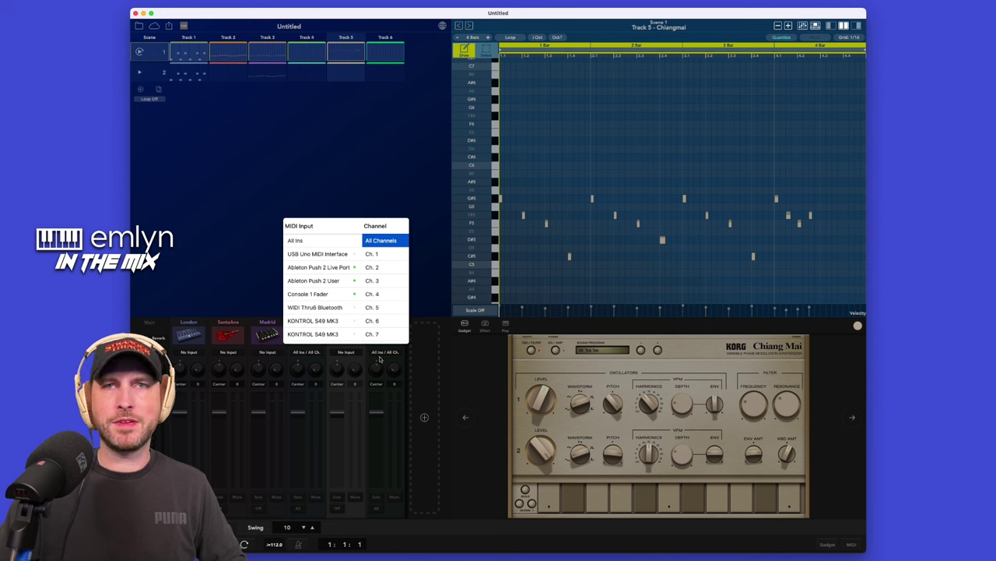
click(349, 353)
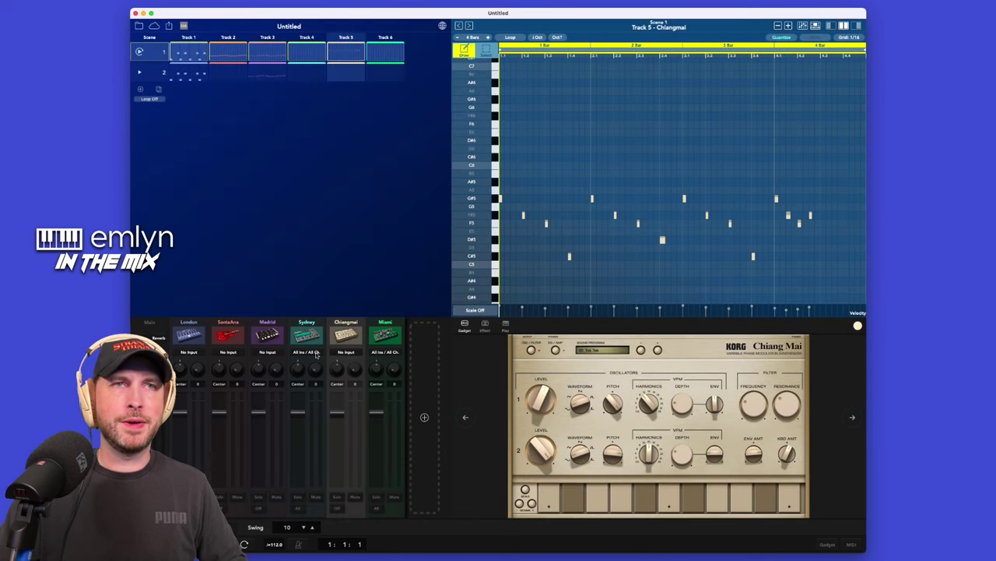
click(315, 355)
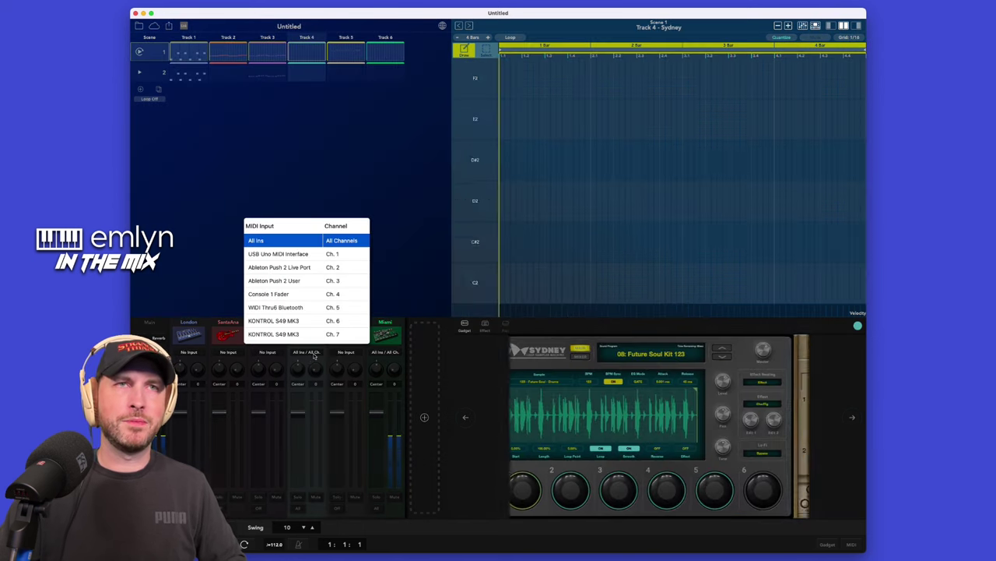
scroll(296, 304, down, 3)
click(272, 338)
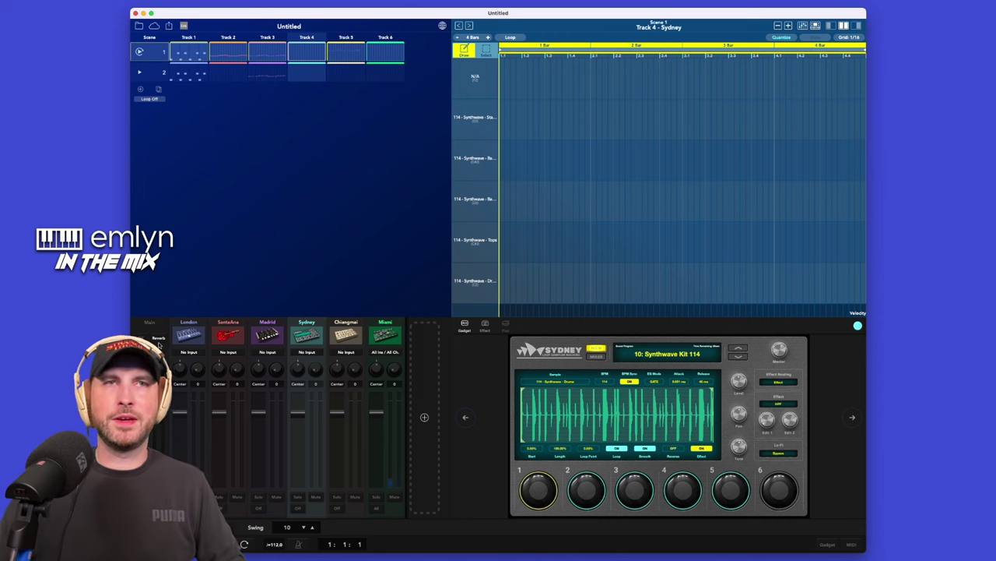
Select the Miami track and audition different bass sound programs, playing Scene 1 alongside.
click(386, 335)
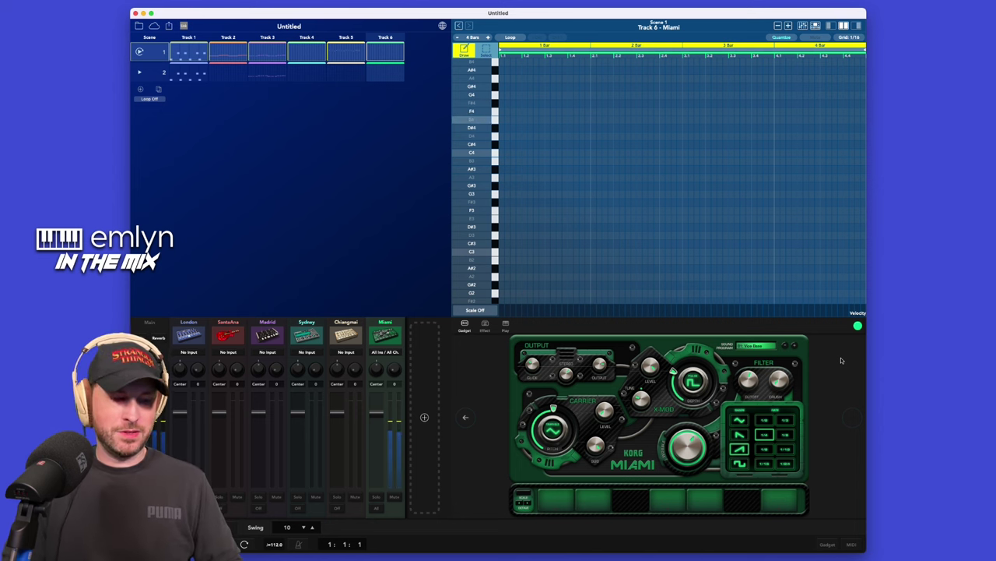
click(794, 346)
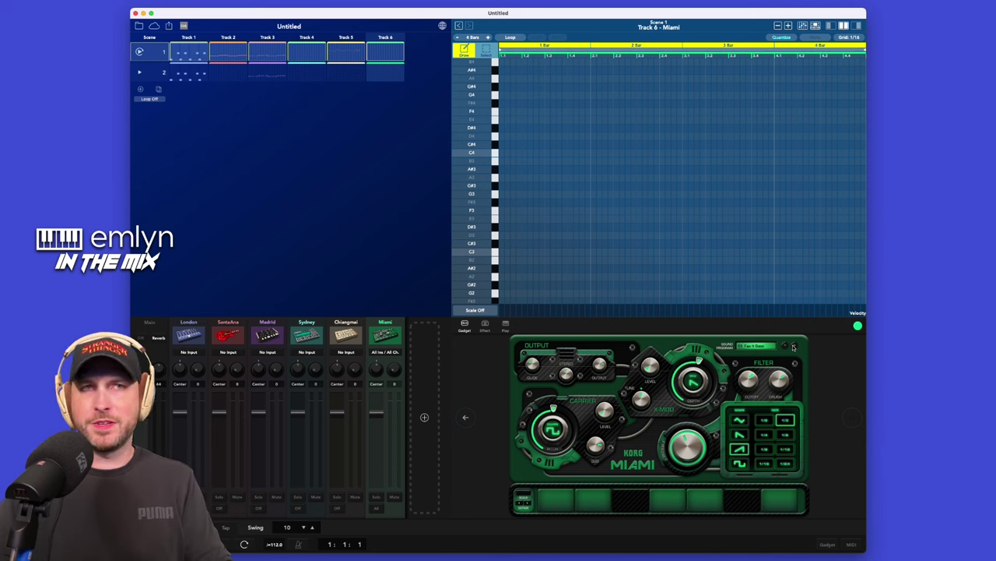
key(space)
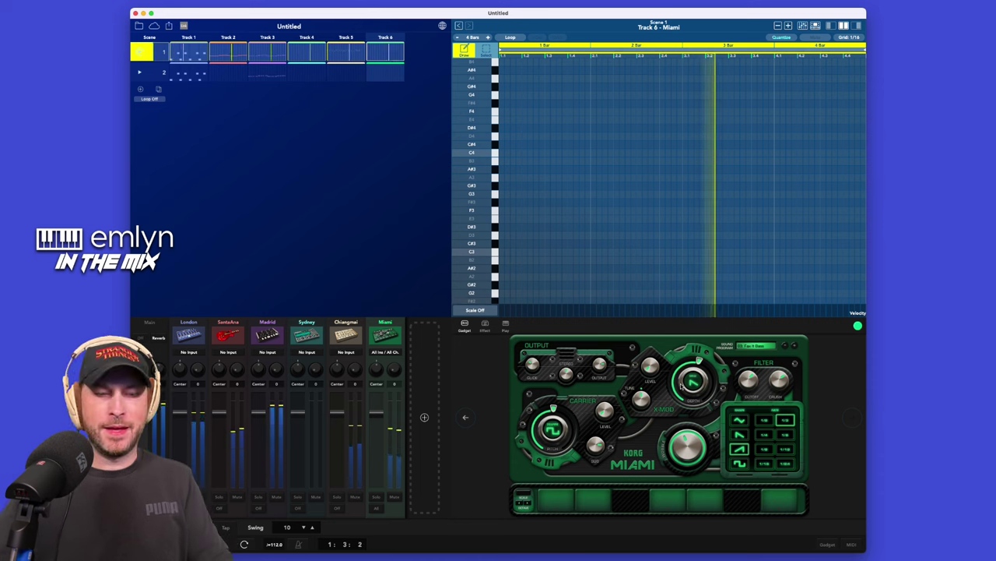
key(space)
click(795, 349)
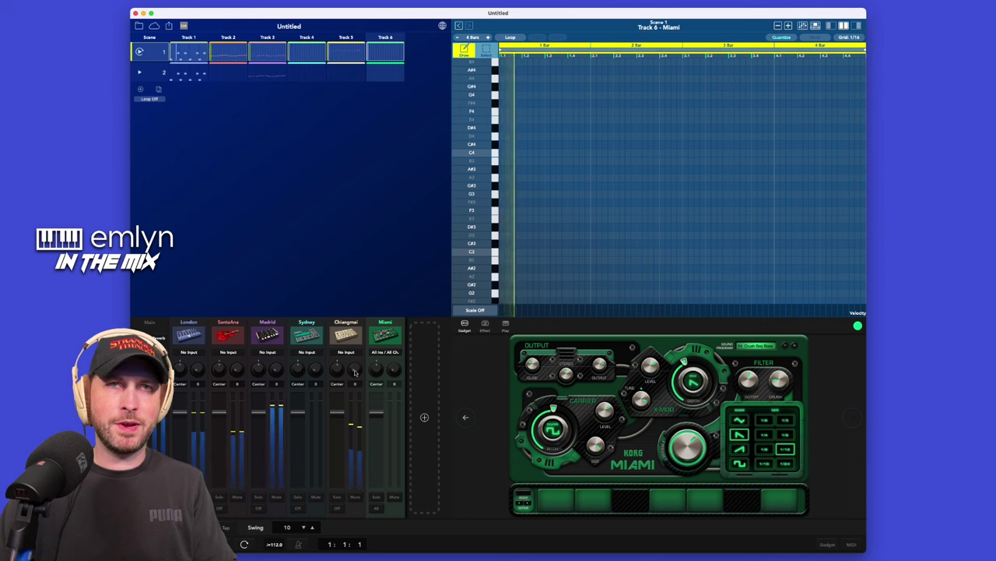
Set Chiangmai's reverb send to 34 while Scene 1 plays.
key(space)
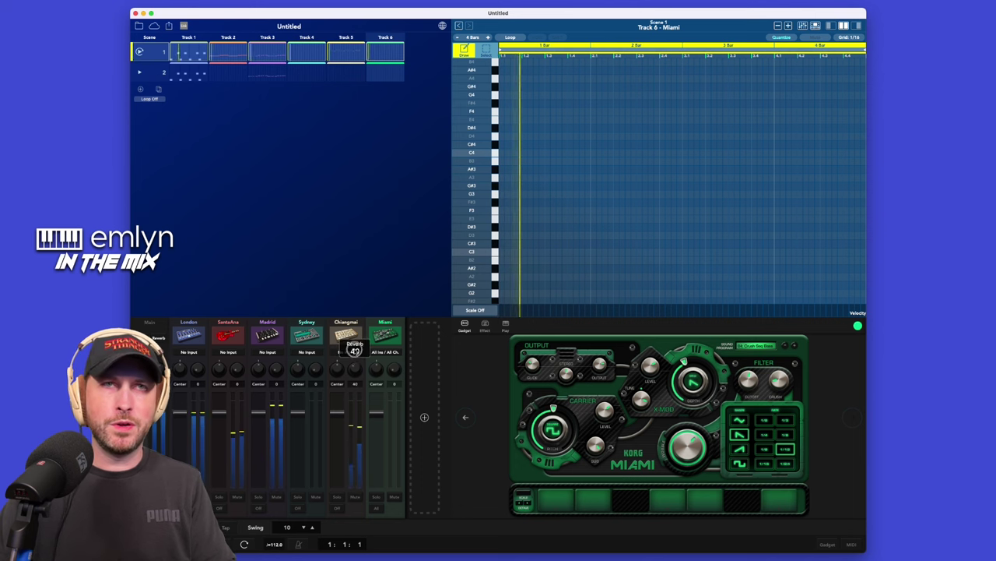
mouse_move(354, 372)
mouse_down()
mouse_move(361, 301)
mouse_move(361, 355)
mouse_up()
key(space)
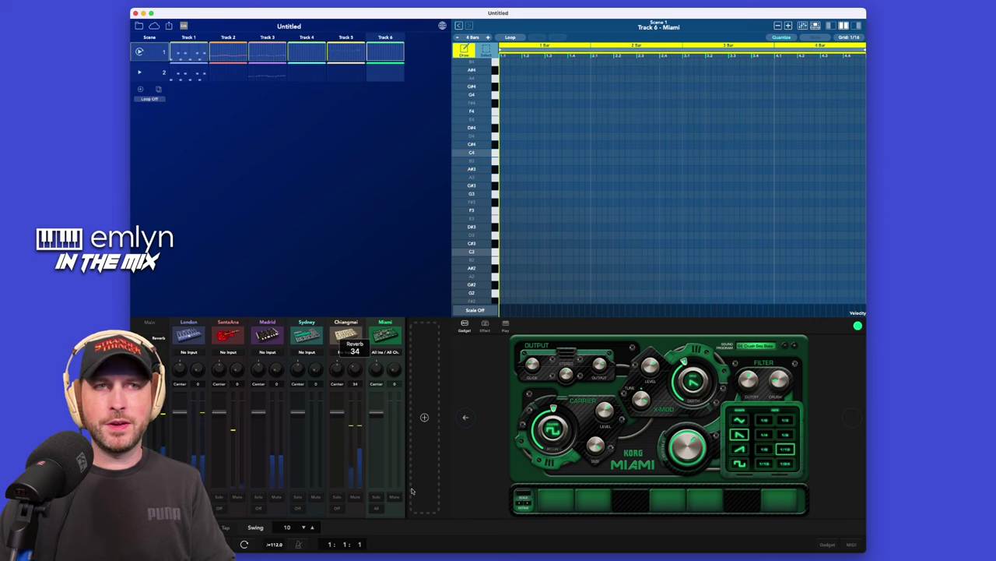
Hide the gadget and note editors to show only the scenes and mixer, and make the window narrower.
click(815, 26)
click(815, 27)
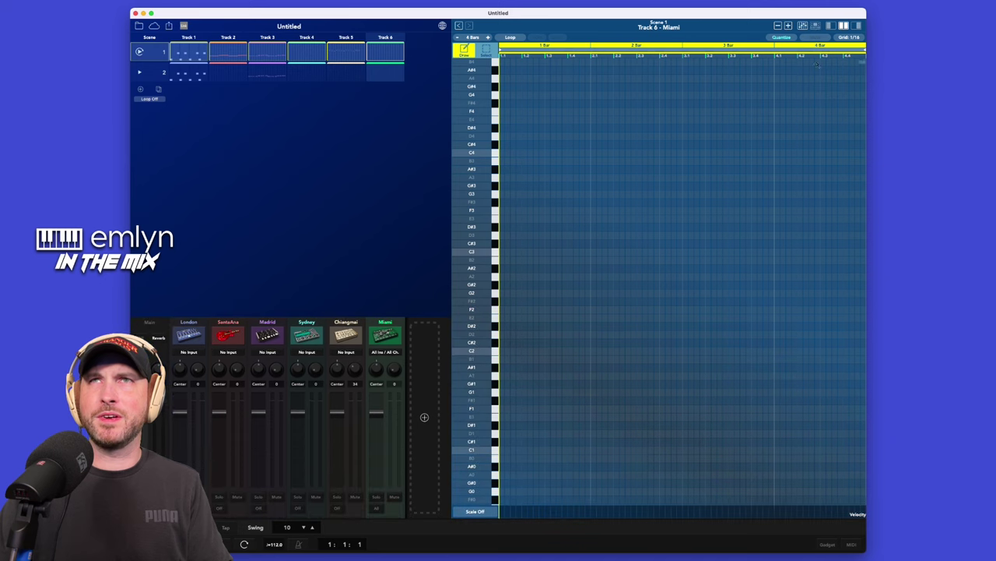
click(843, 26)
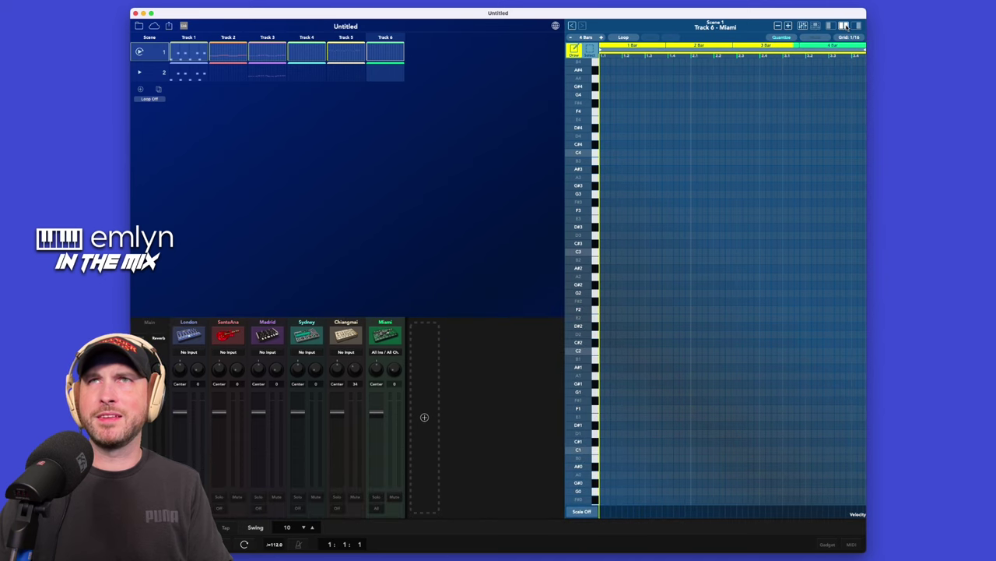
click(836, 27)
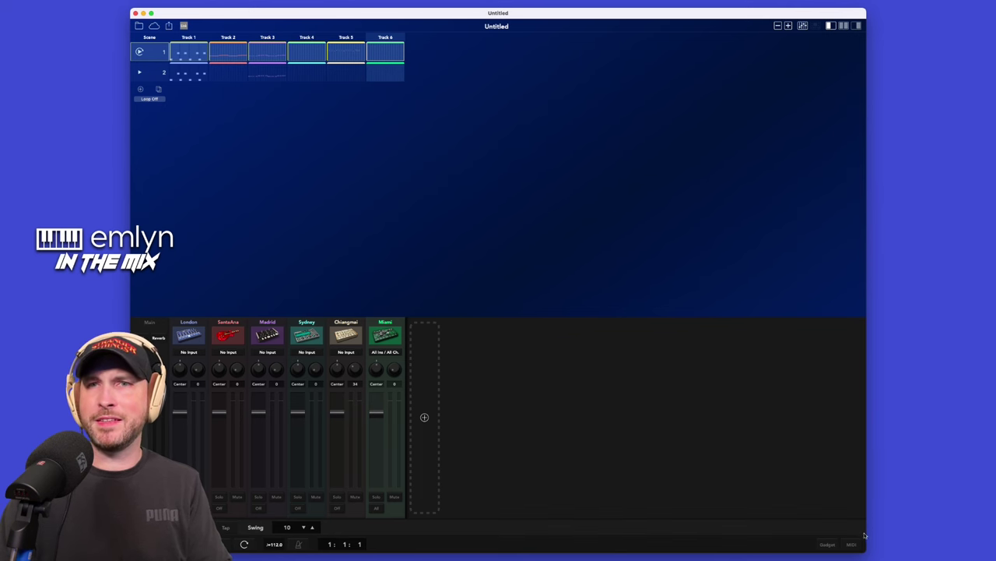
drag(865, 550, 778, 549)
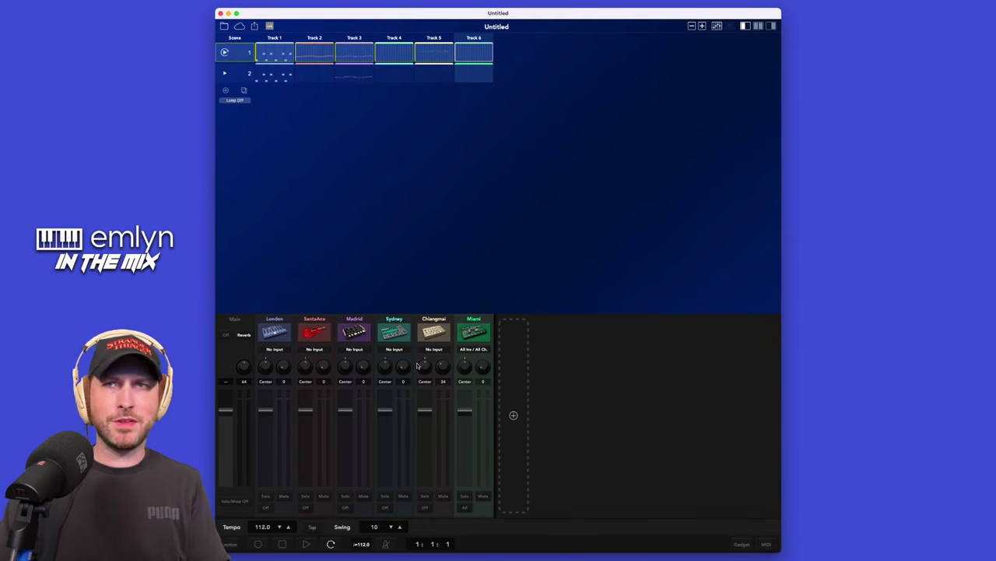
Solo Madrid and try out its pan and reverb send, returning them to Center and 0, and check its MIDI input options.
drag(345, 366, 344, 363)
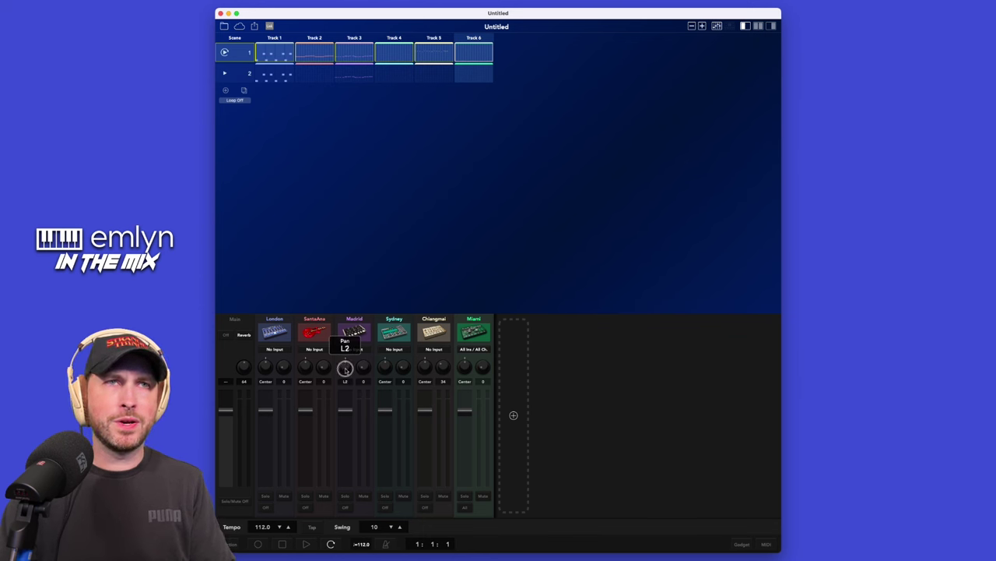
drag(345, 369, 345, 366)
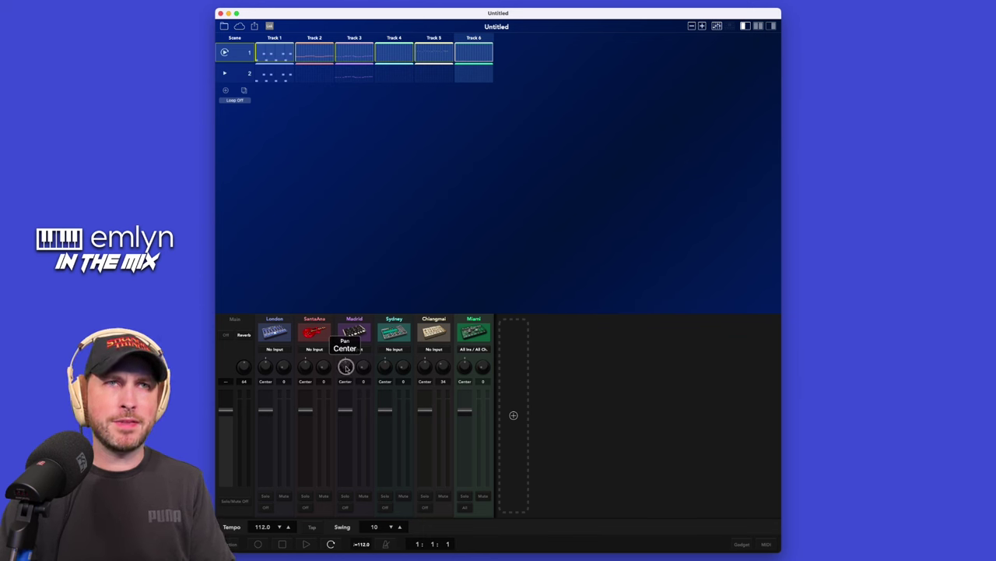
click(348, 498)
key(space)
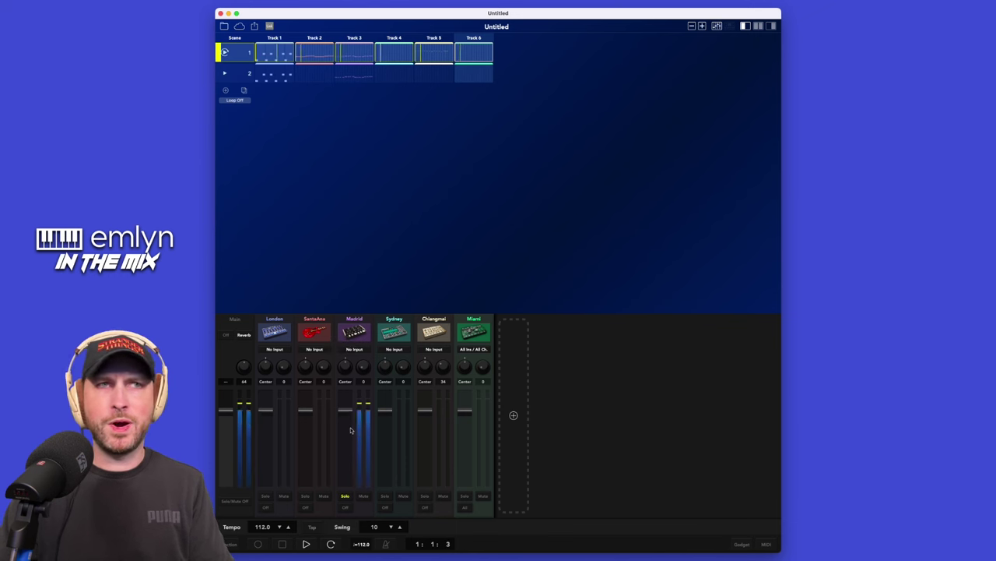
drag(367, 361, 367, 382)
key(space)
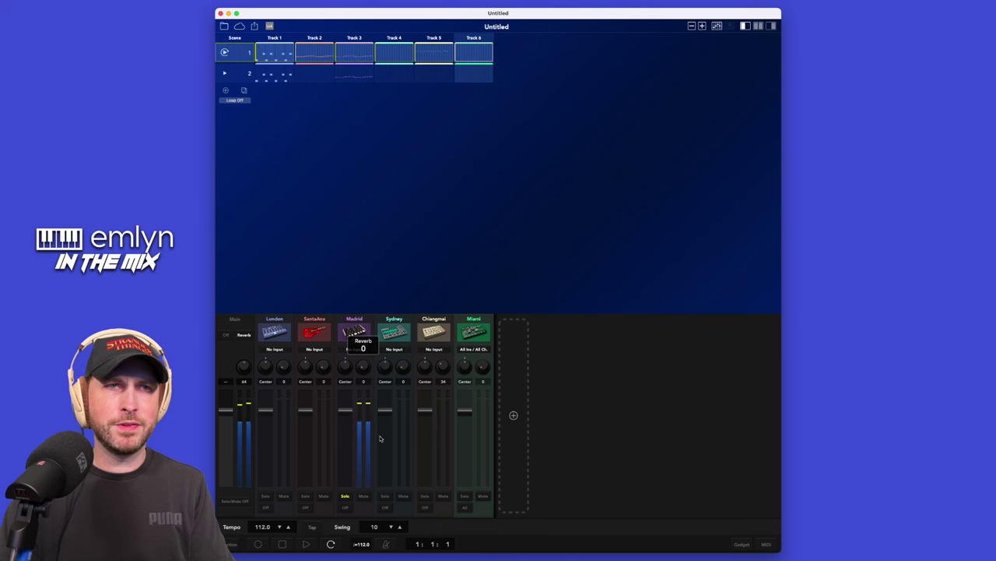
click(347, 507)
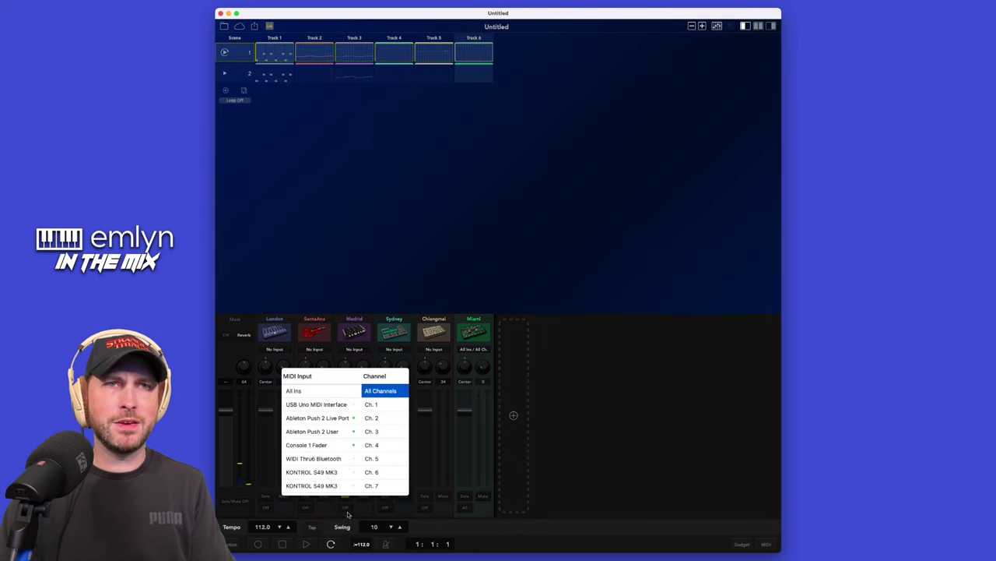
click(347, 511)
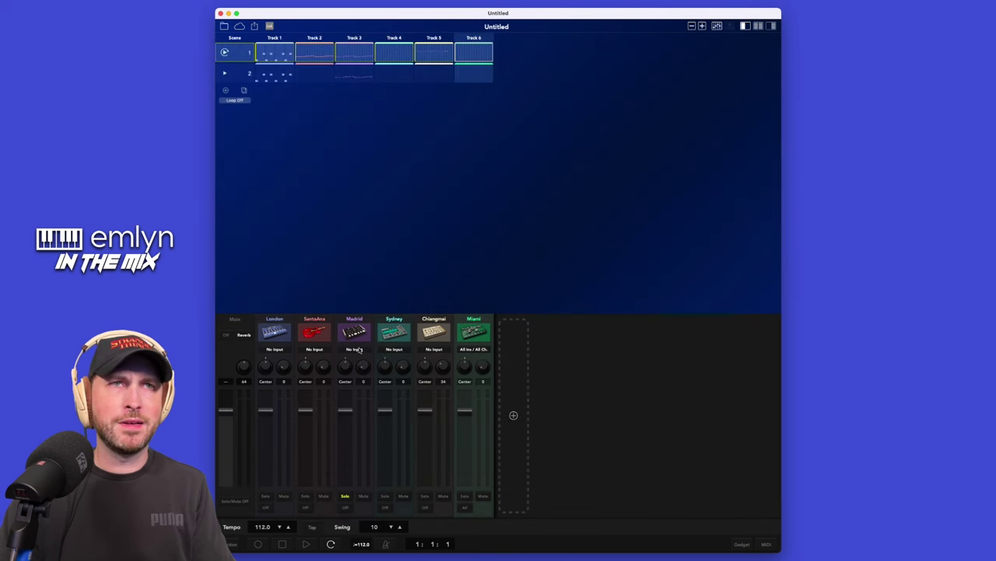
Try the DeeMax effect on the main channel, raising its fader to 71 and returning it to 0 before listening.
click(227, 336)
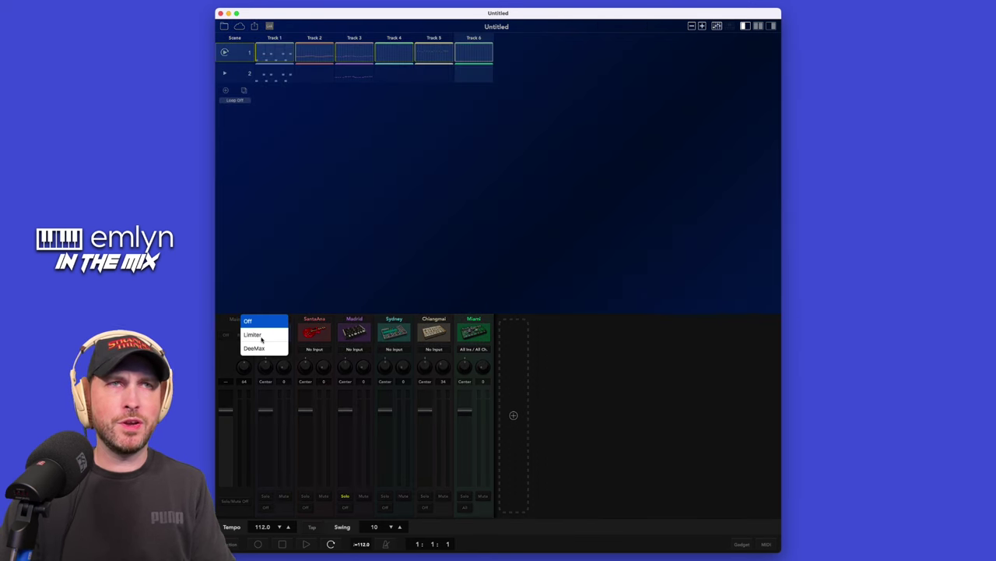
click(254, 348)
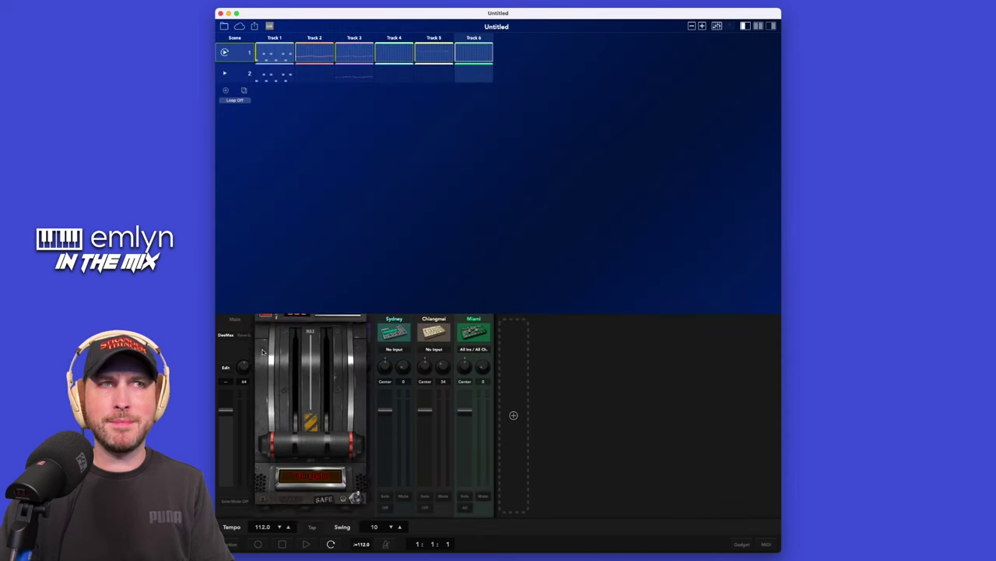
drag(323, 460, 335, 319)
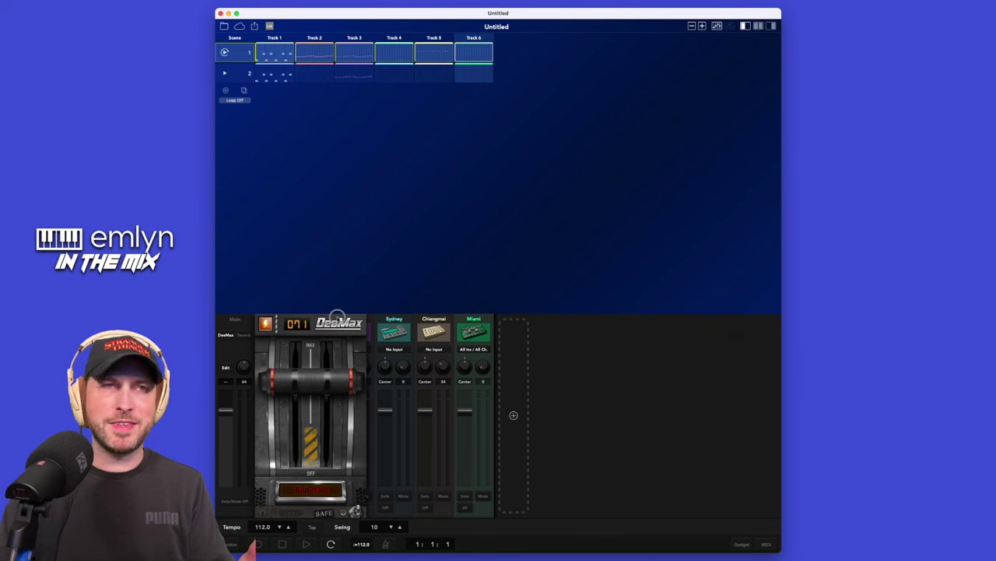
drag(330, 382, 307, 458)
key(space)
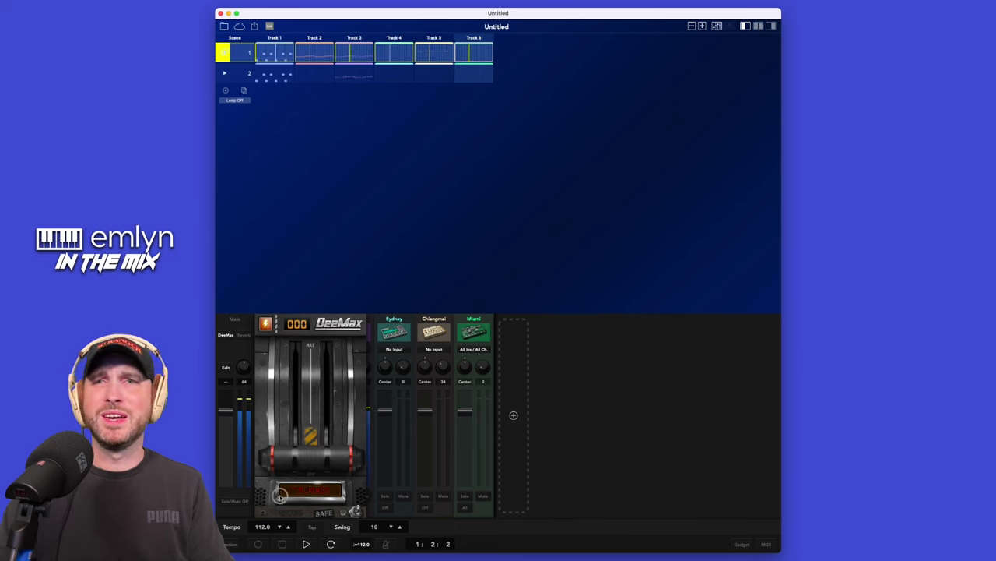
key(space)
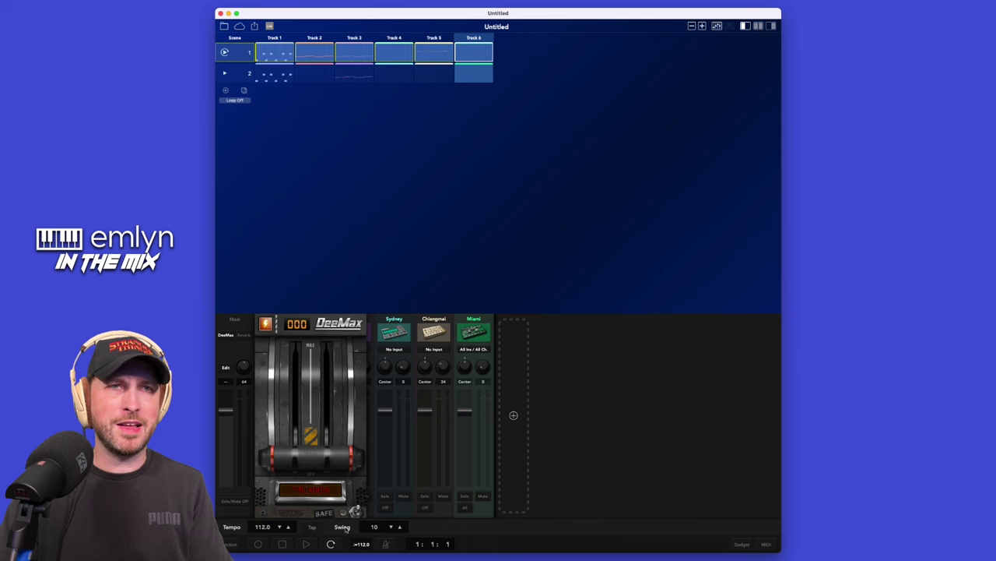
Set the main channel's effect to Limiter.
click(233, 335)
click(257, 334)
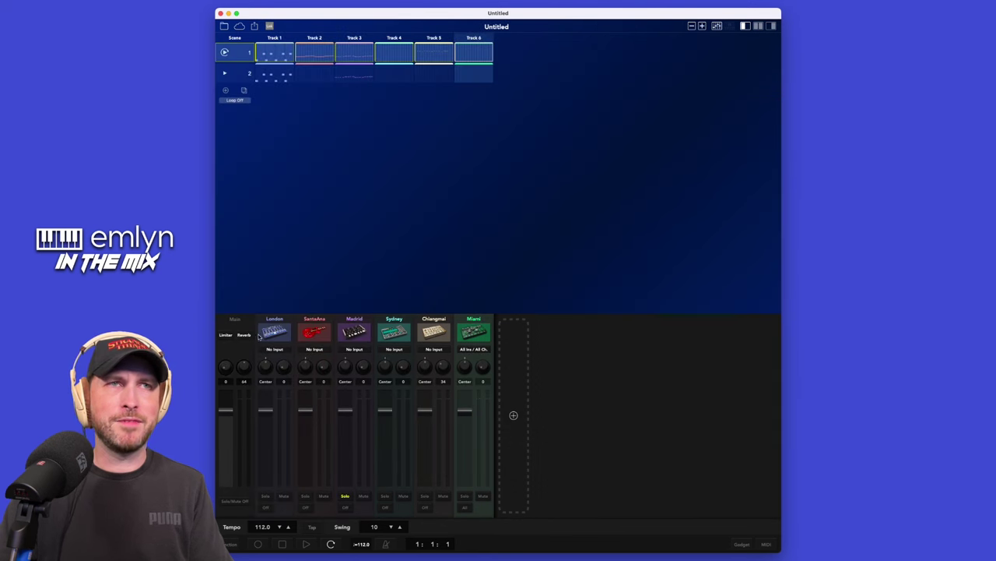
Play scene 1, turn off Madrid's solo and mute the Chiangmai track before stopping playback.
key(space)
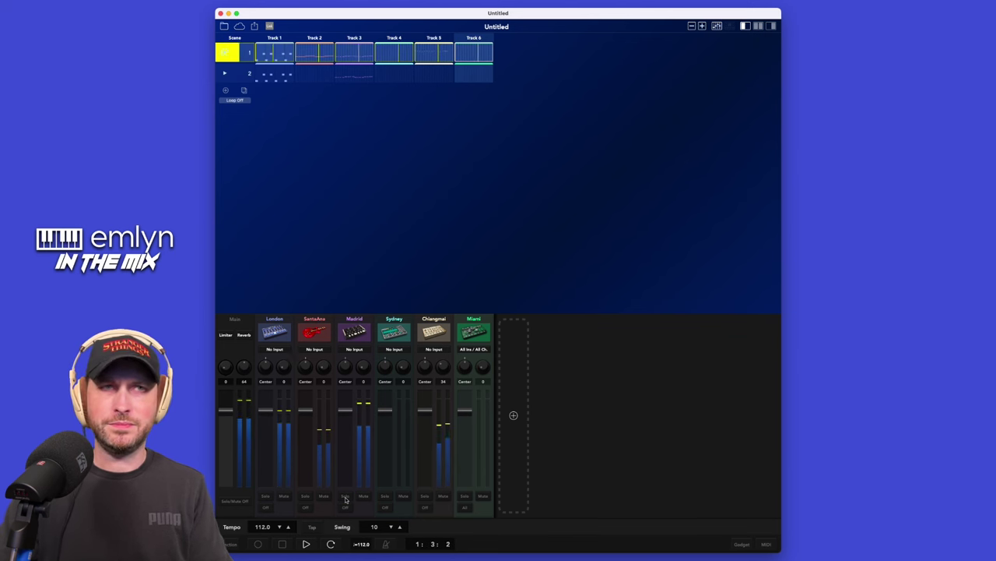
click(443, 495)
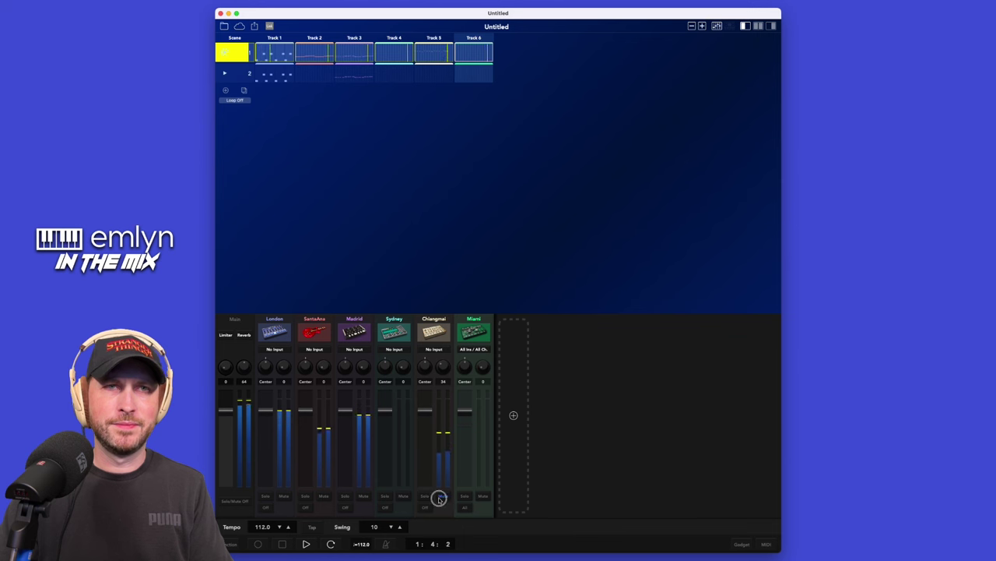
key(space)
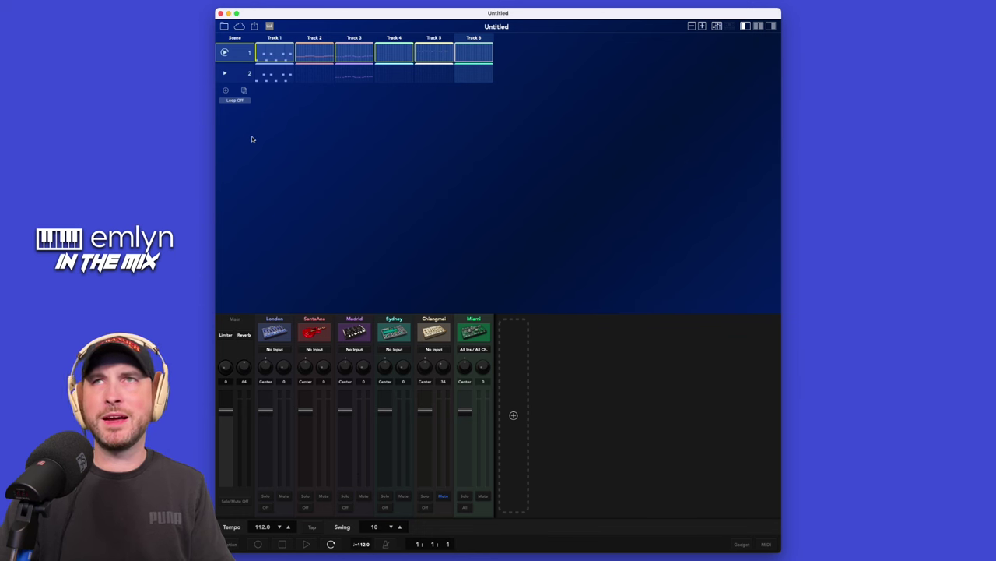
Listen to scene 2, then show the scene, clip and track editing functions and hide them again.
click(225, 74)
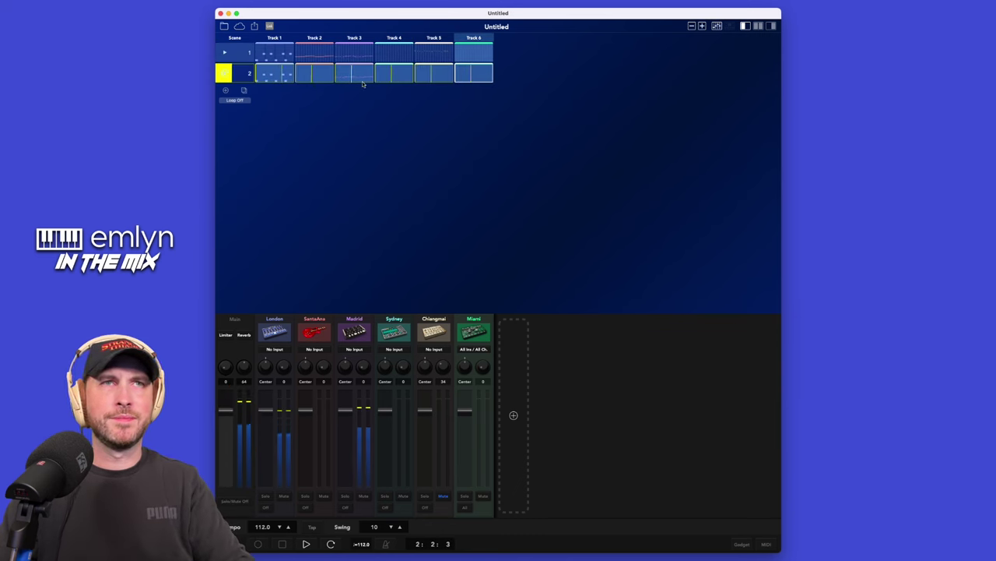
key(space)
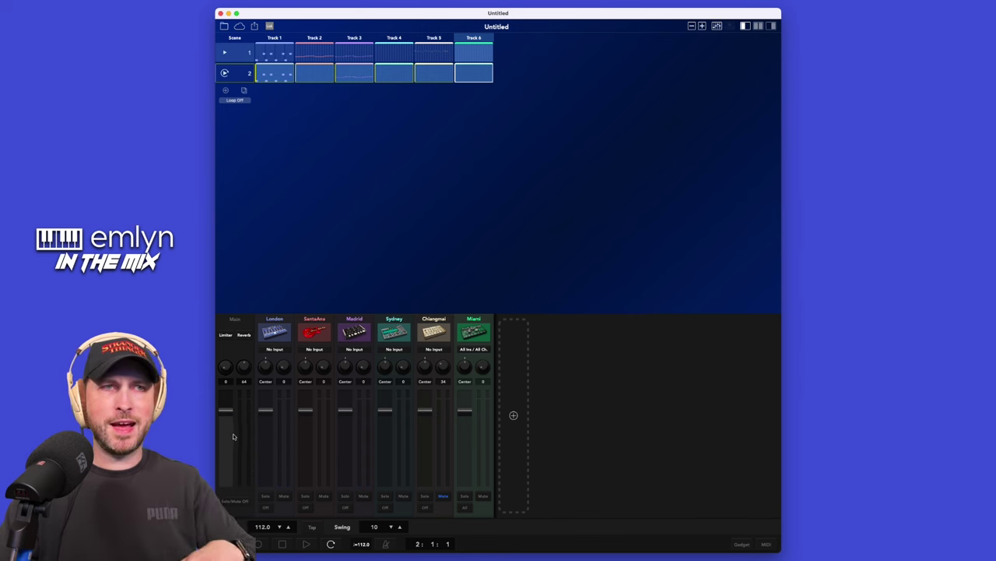
click(233, 543)
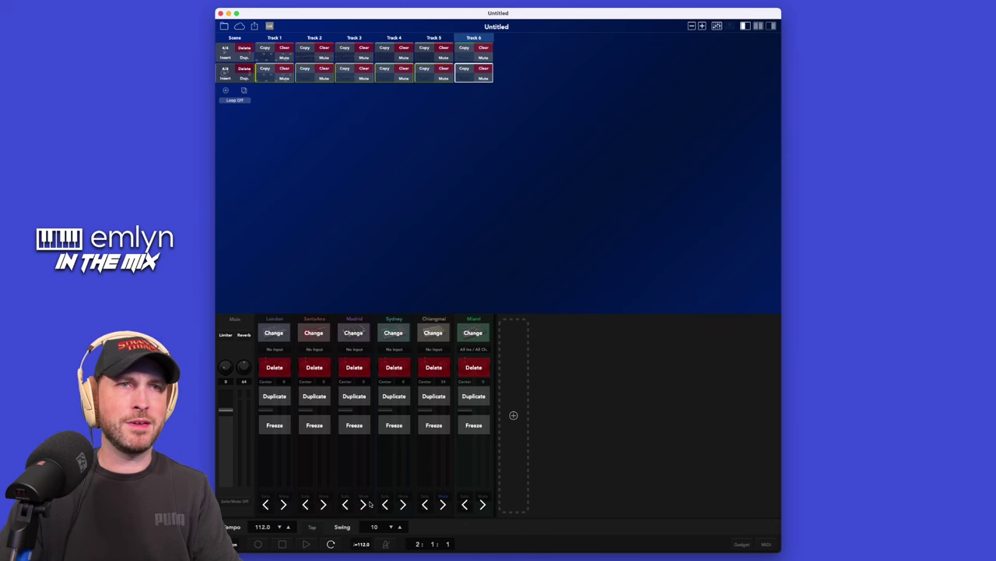
click(228, 543)
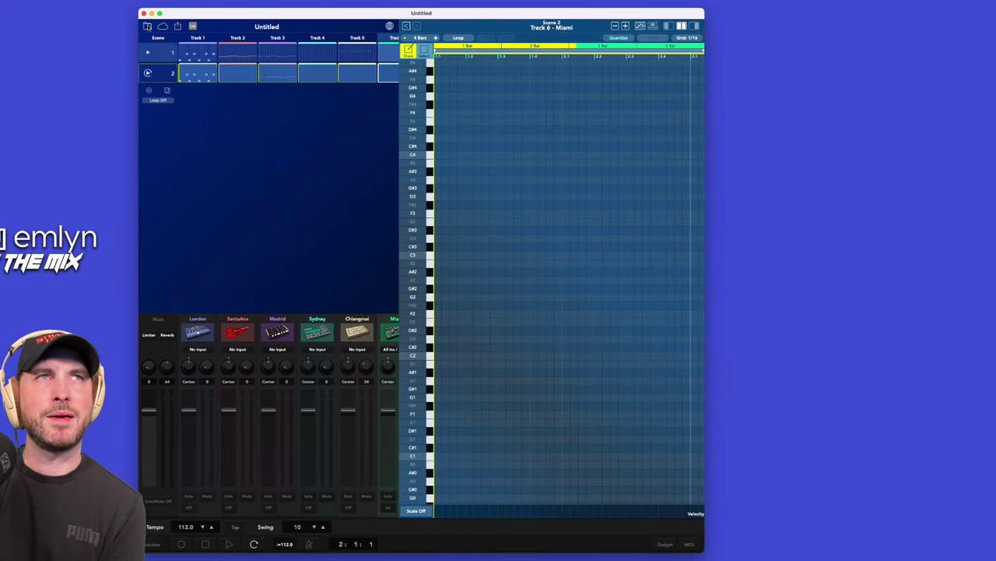
Look through the project's file, iCloud Drive and export options without choosing any, and make the window wider.
click(224, 26)
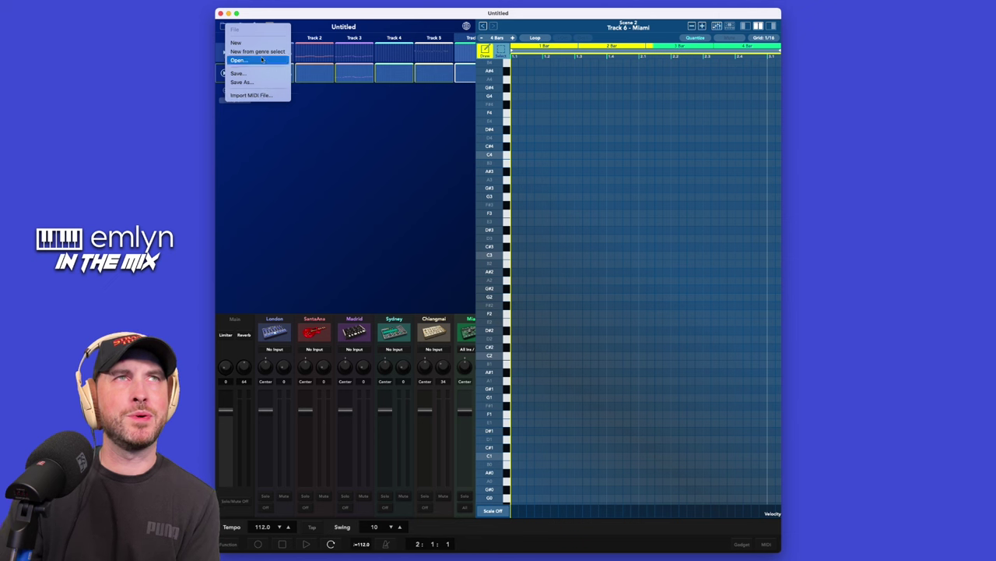
click(253, 26)
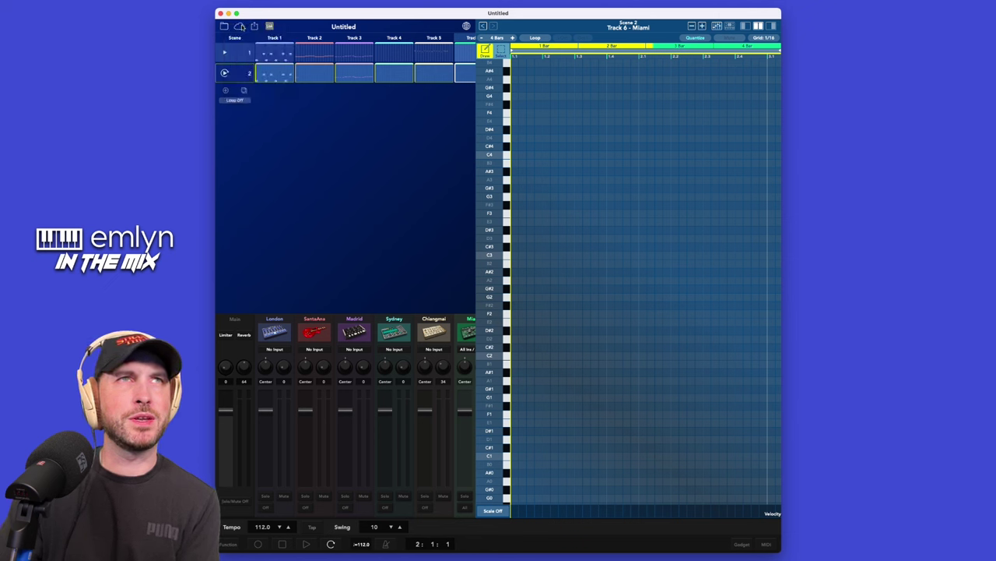
click(244, 29)
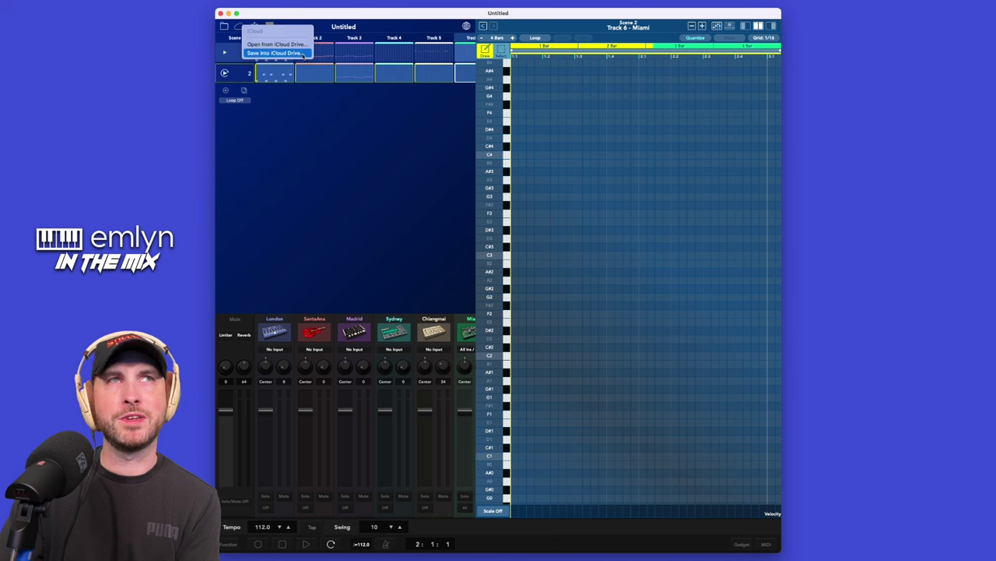
click(323, 18)
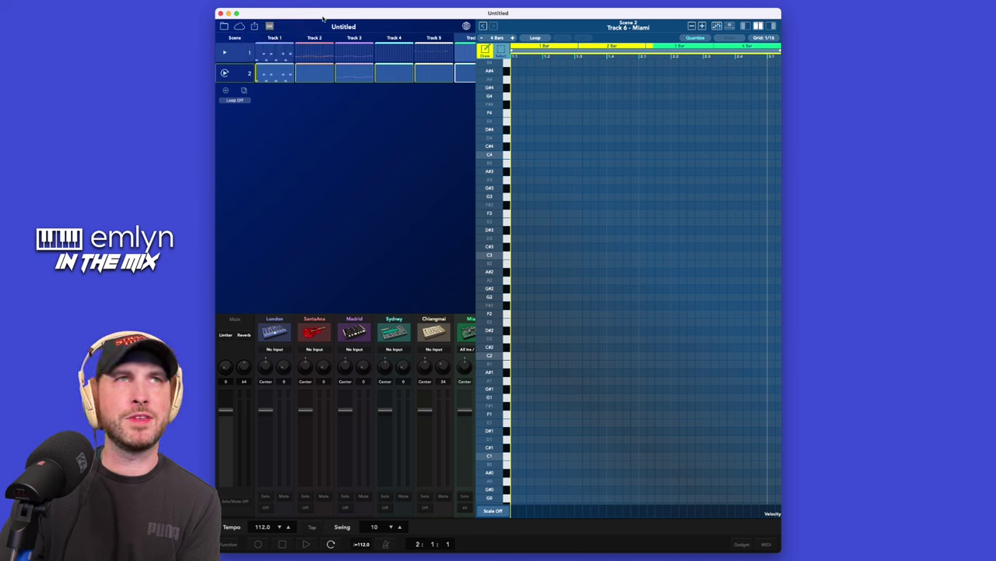
click(254, 26)
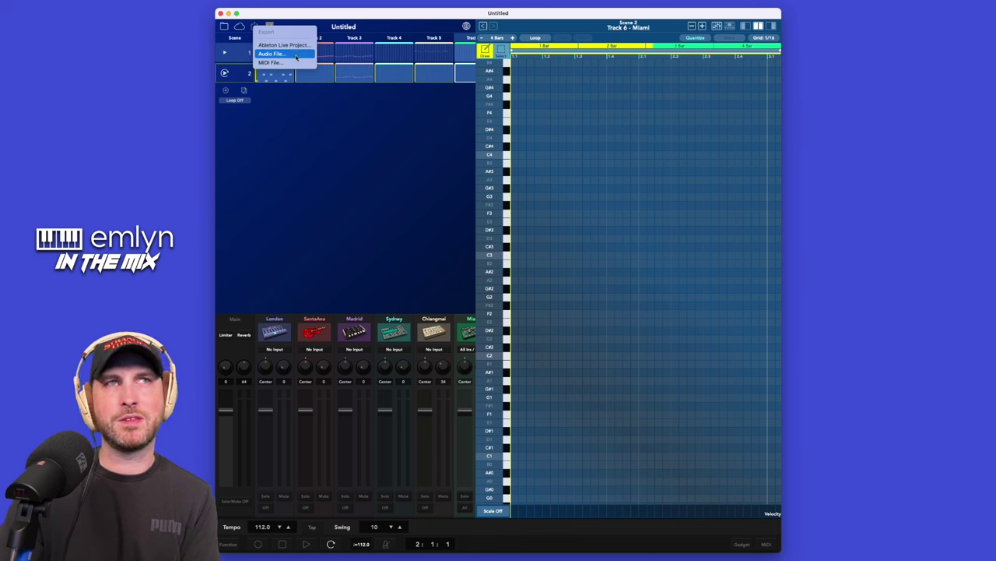
click(321, 120)
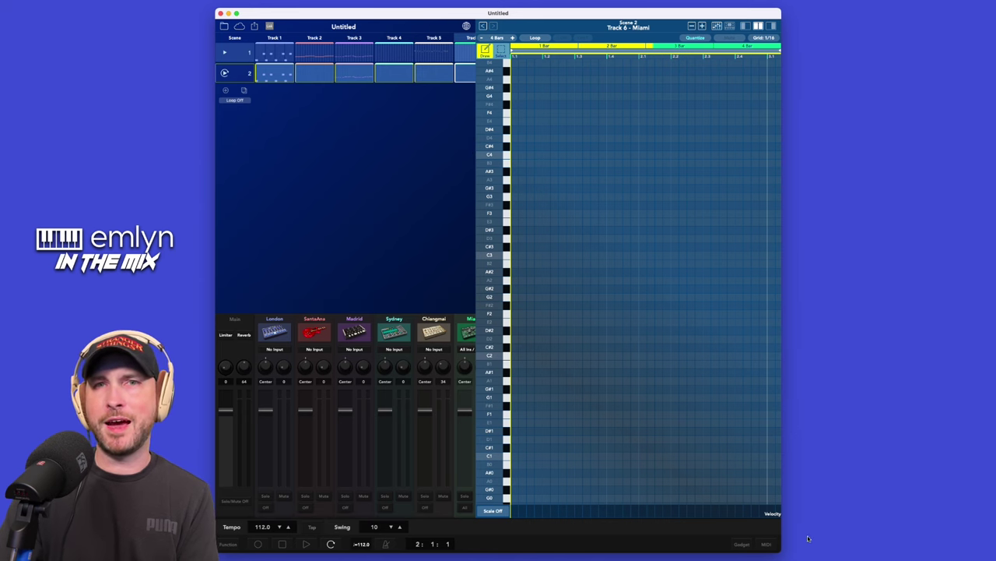
drag(781, 551, 866, 550)
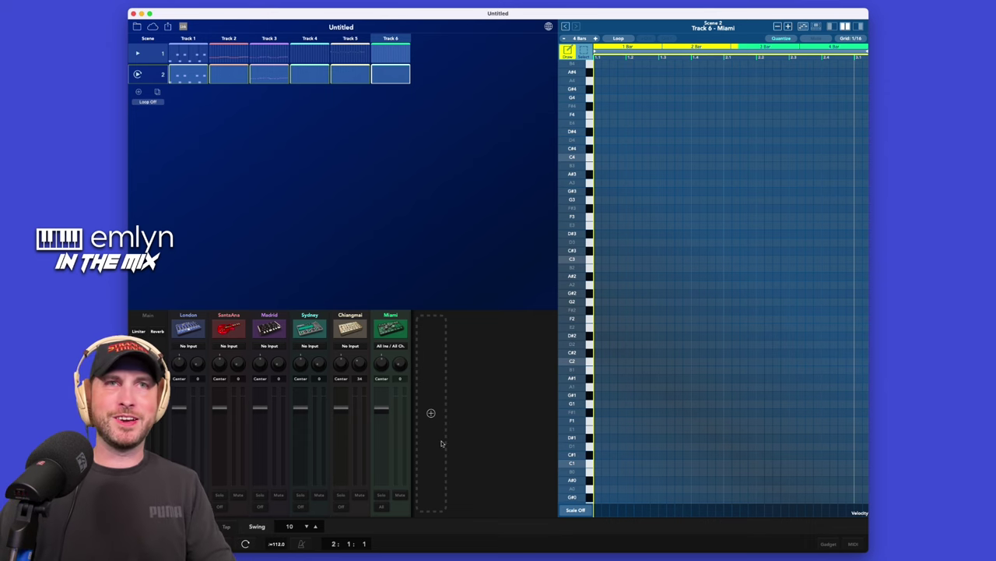
Switch to Safari, view the Kontakt 7 page, and return to KORG's Gadget Collection page to browse its gadget descriptions.
key(super+Tab)
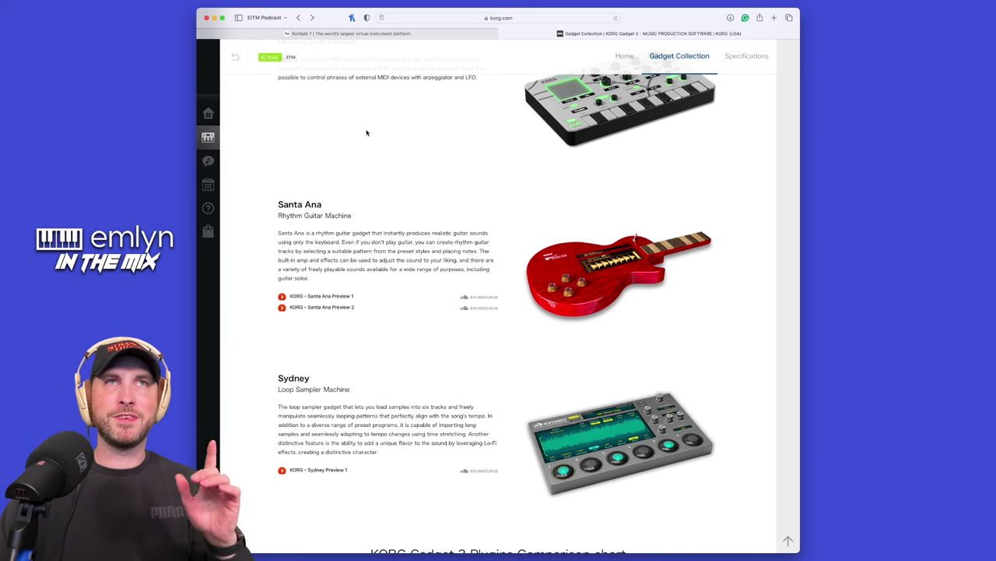
click(389, 34)
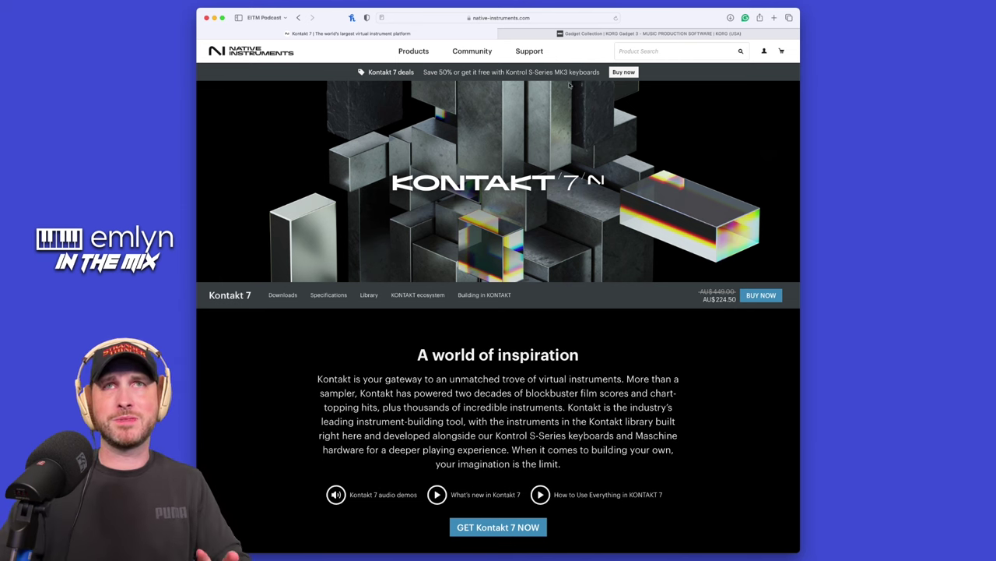
click(602, 33)
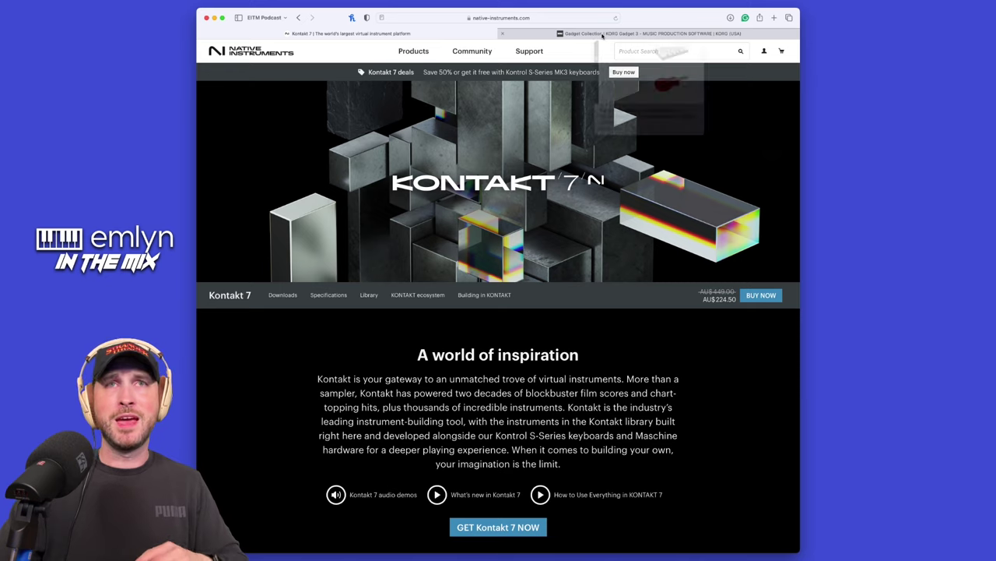
scroll(558, 144, up, 10)
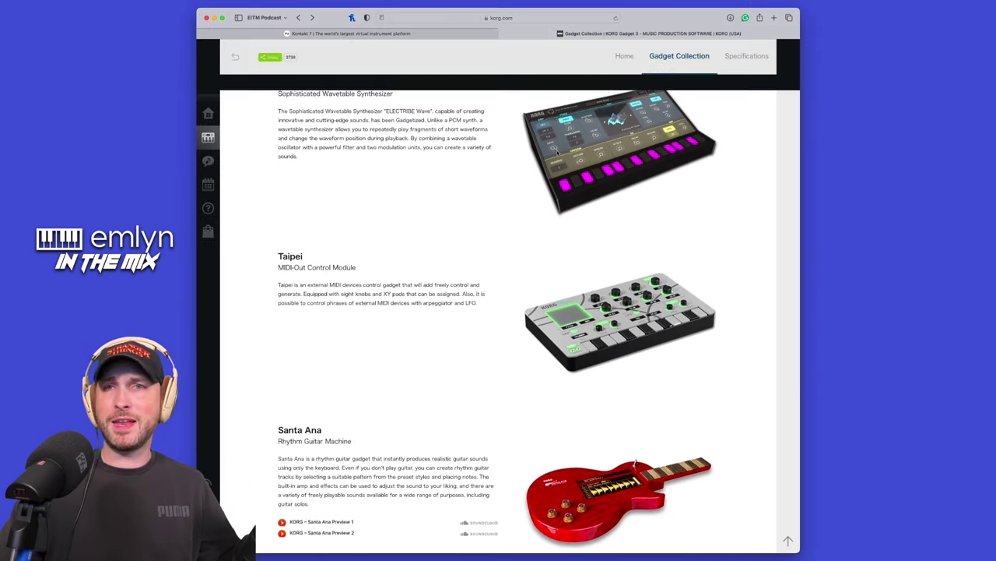
scroll(558, 153, up, 10)
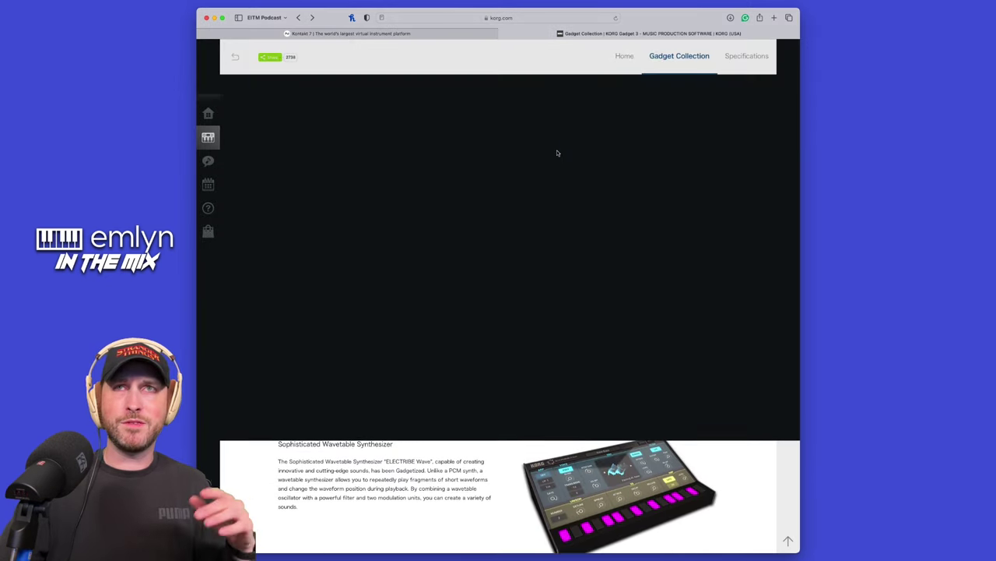
scroll(557, 154, up, 15)
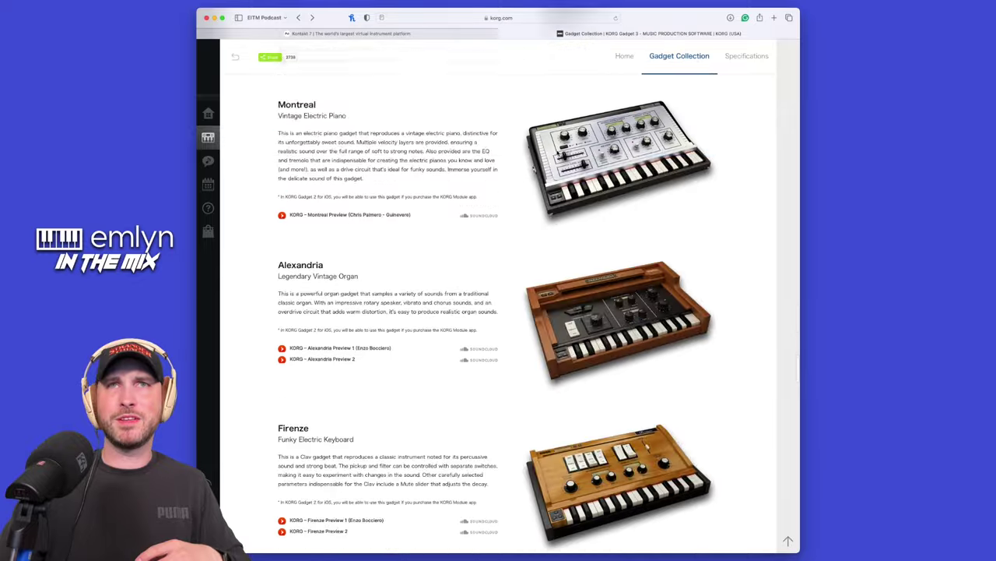
scroll(557, 153, down, 4)
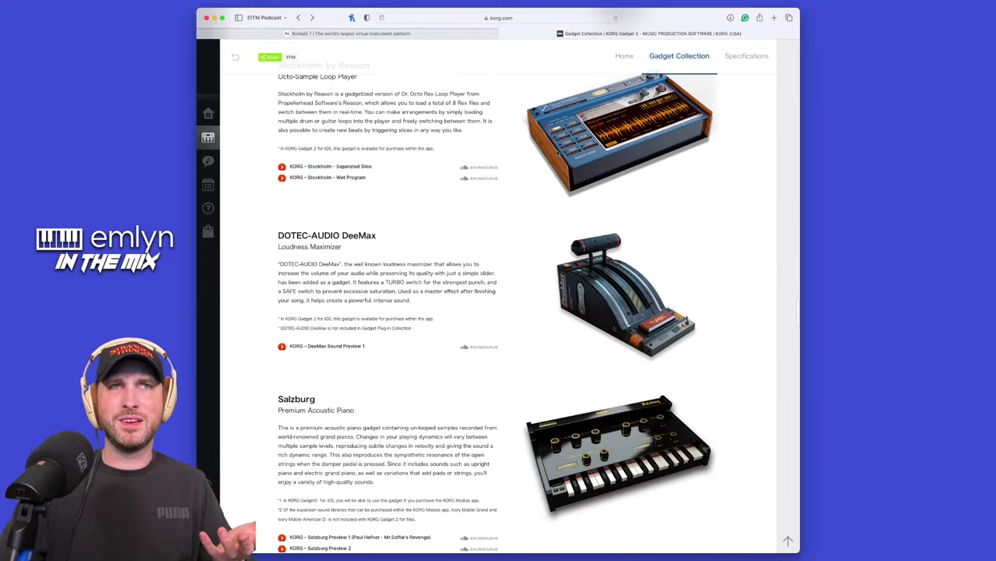